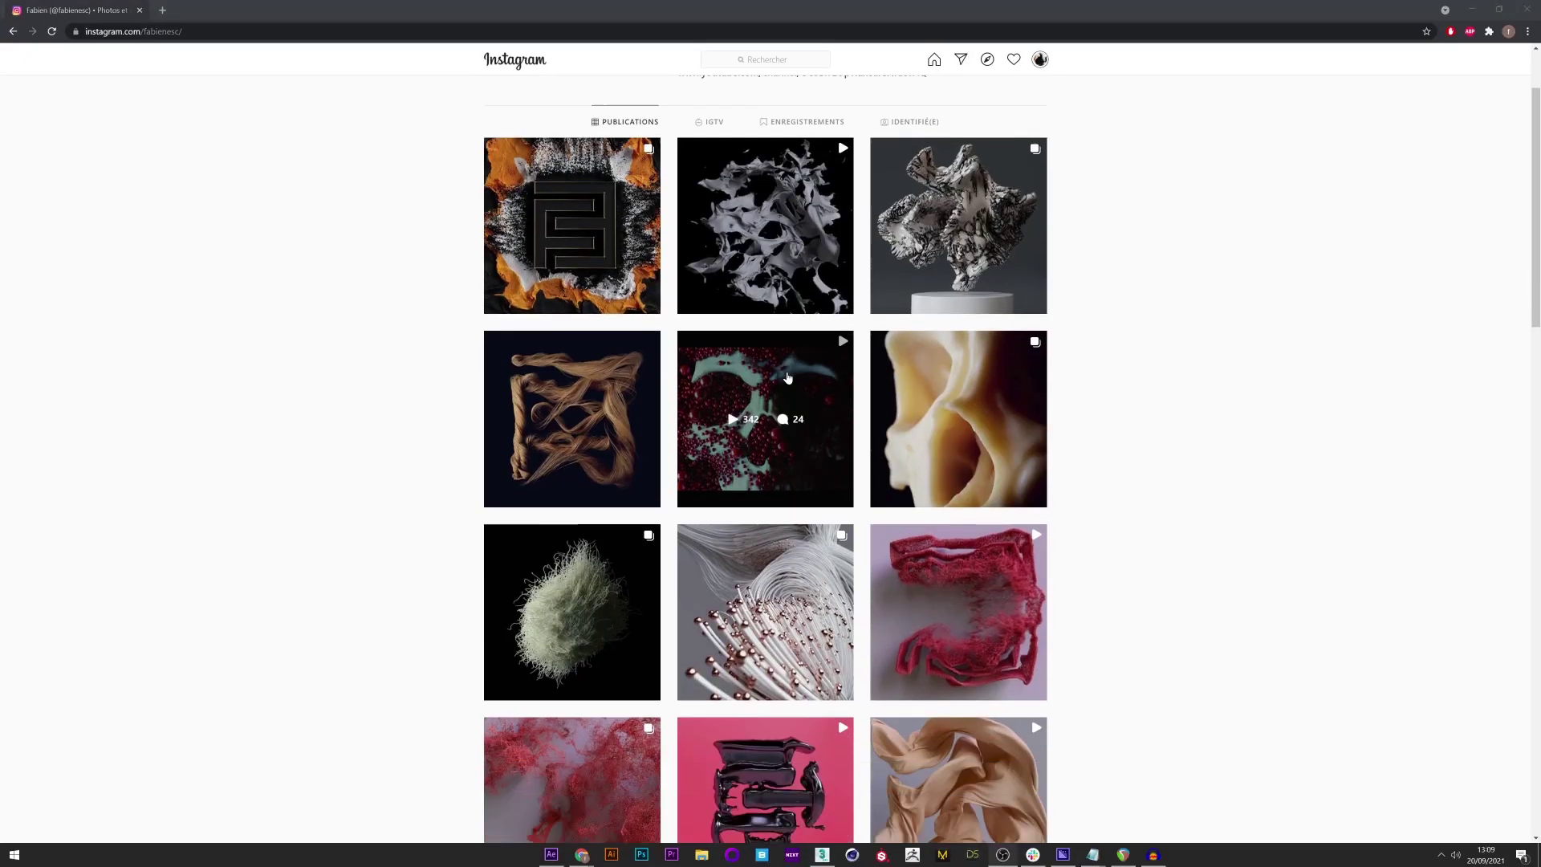
scroll(802, 321, up, 5)
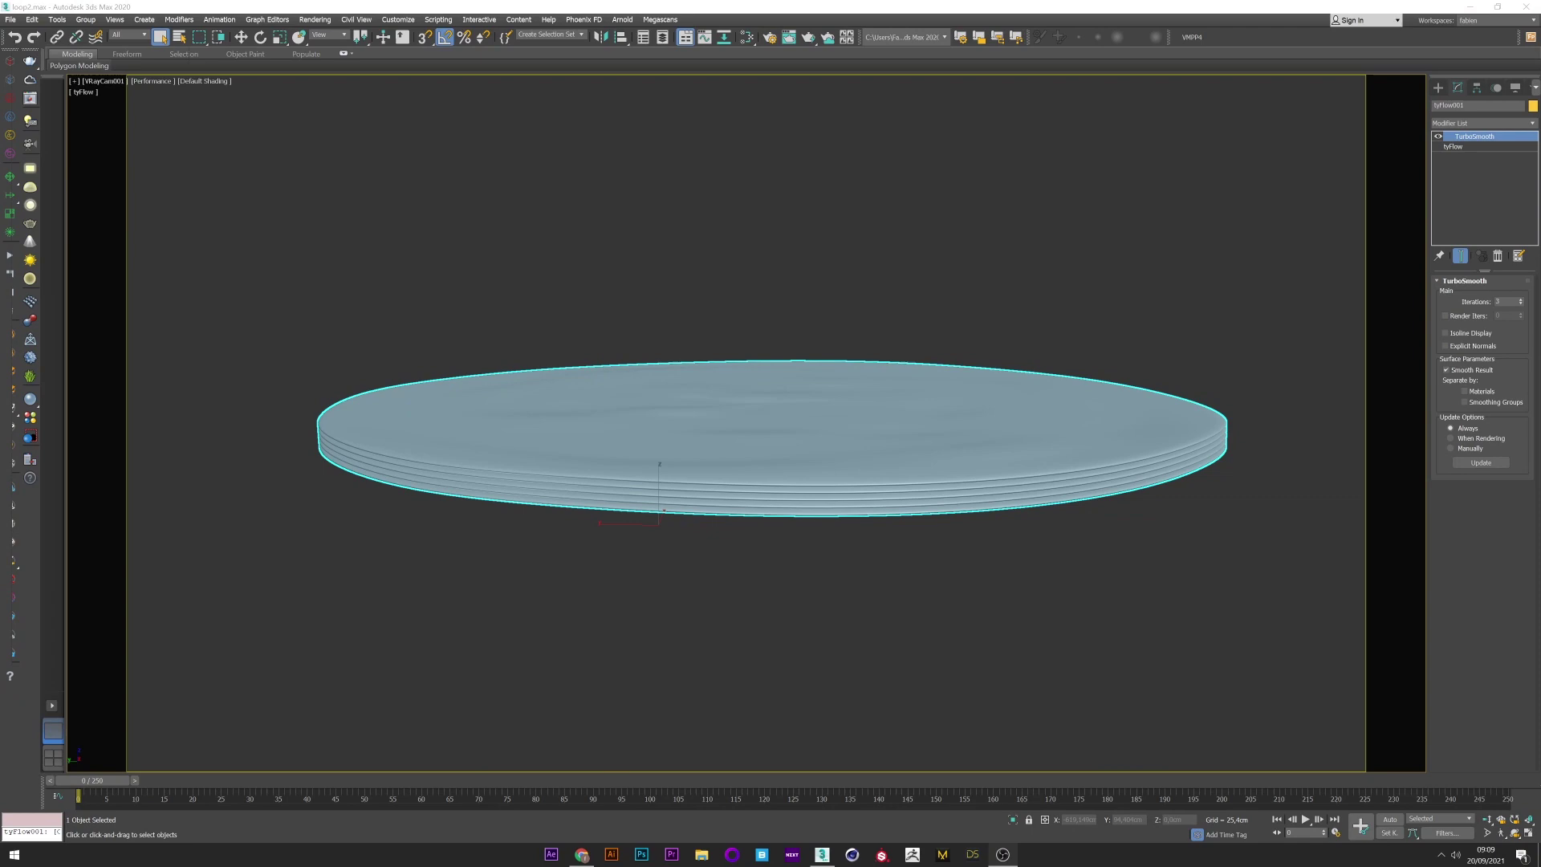
Review the cloth animation up to frame 150 and add a tyLooper modifier above TurboSmooth on the tyFlow object.
drag(92, 780, 937, 799)
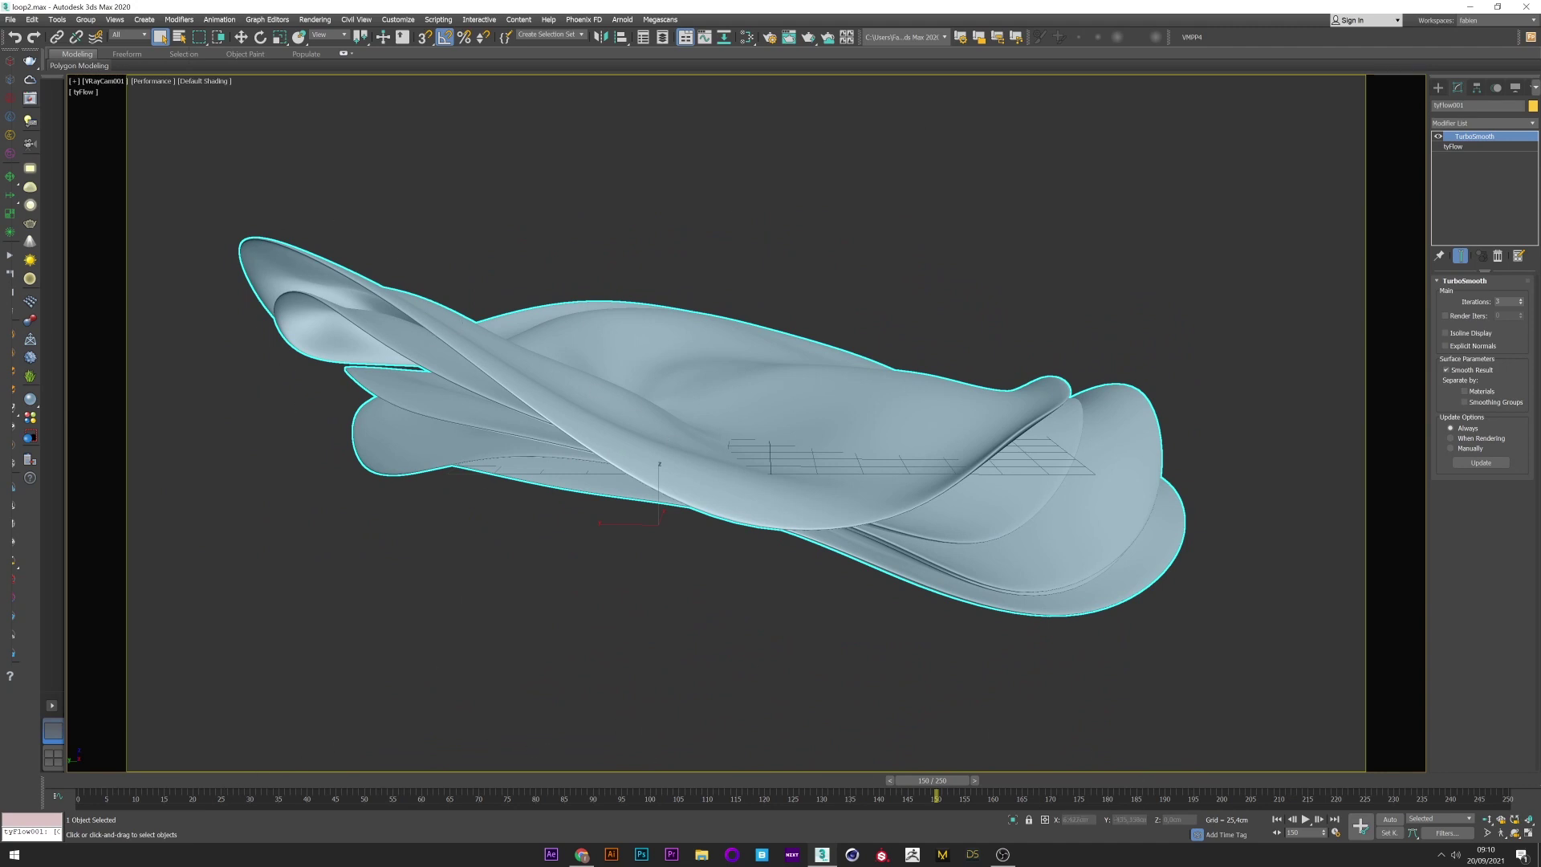
click(1480, 123)
scroll(1481, 322, down, 5)
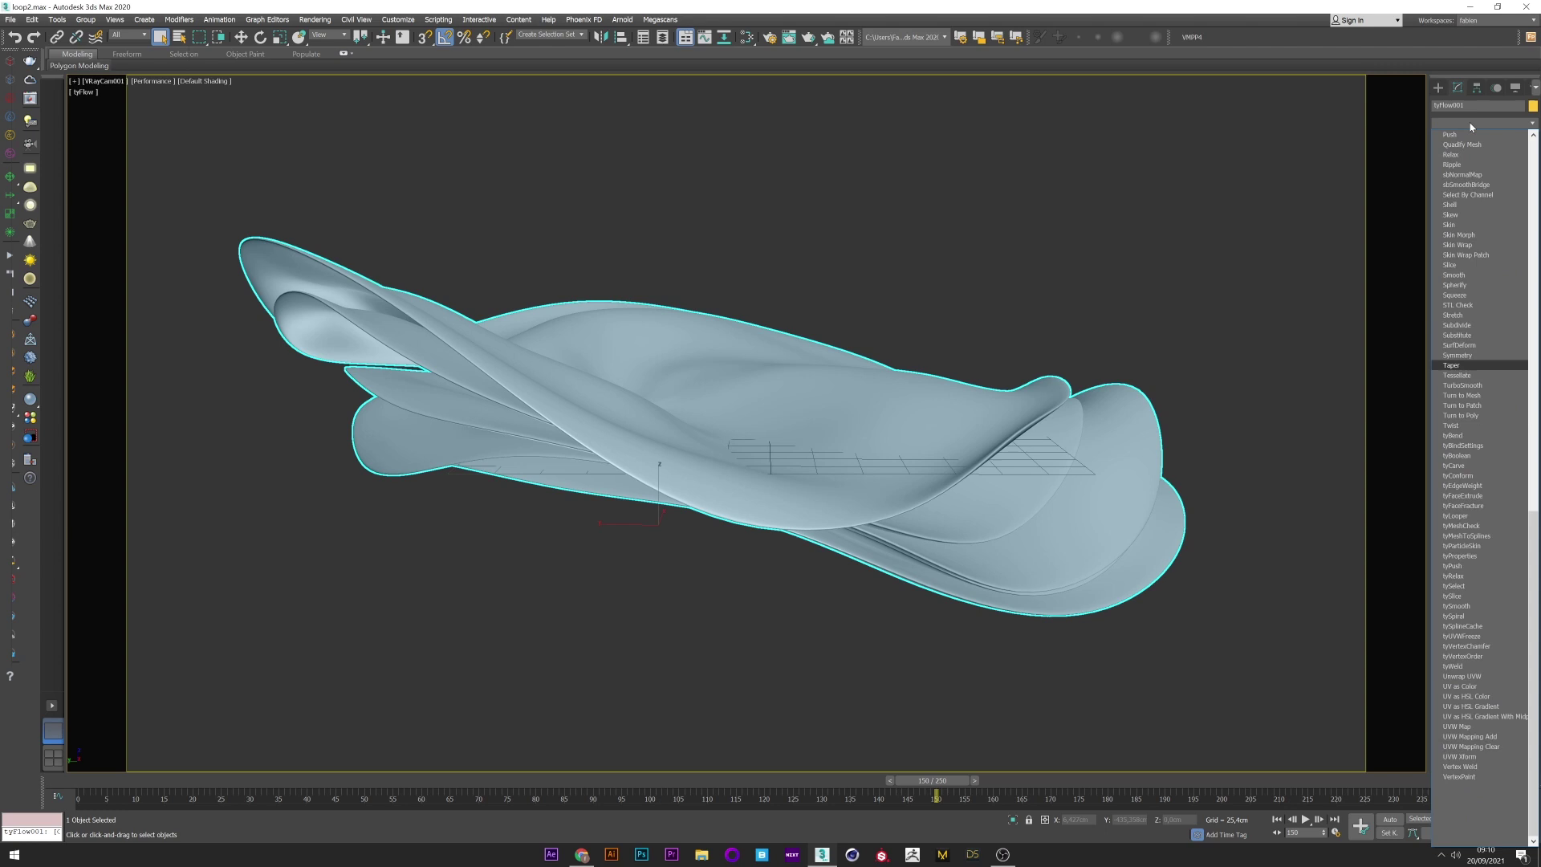
click(1456, 515)
drag(330, 794, 279, 796)
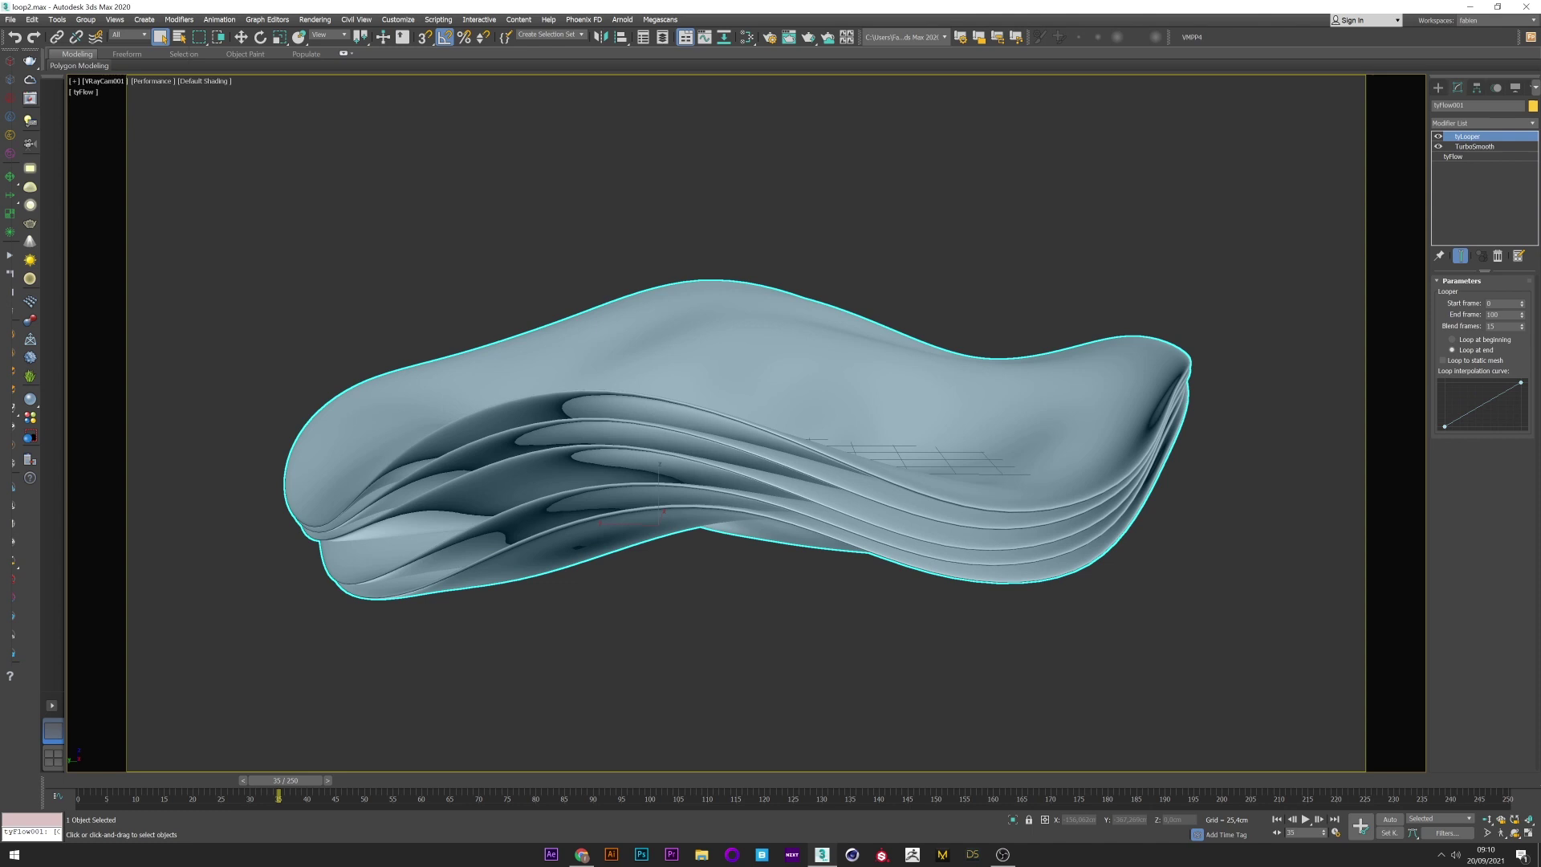
Set tyLooper to start at frame 25 and end at frame 150 with loop to static mesh enabled, and scrub the result.
click(1501, 304)
key(Tab)
click(1447, 365)
drag(241, 782, 936, 824)
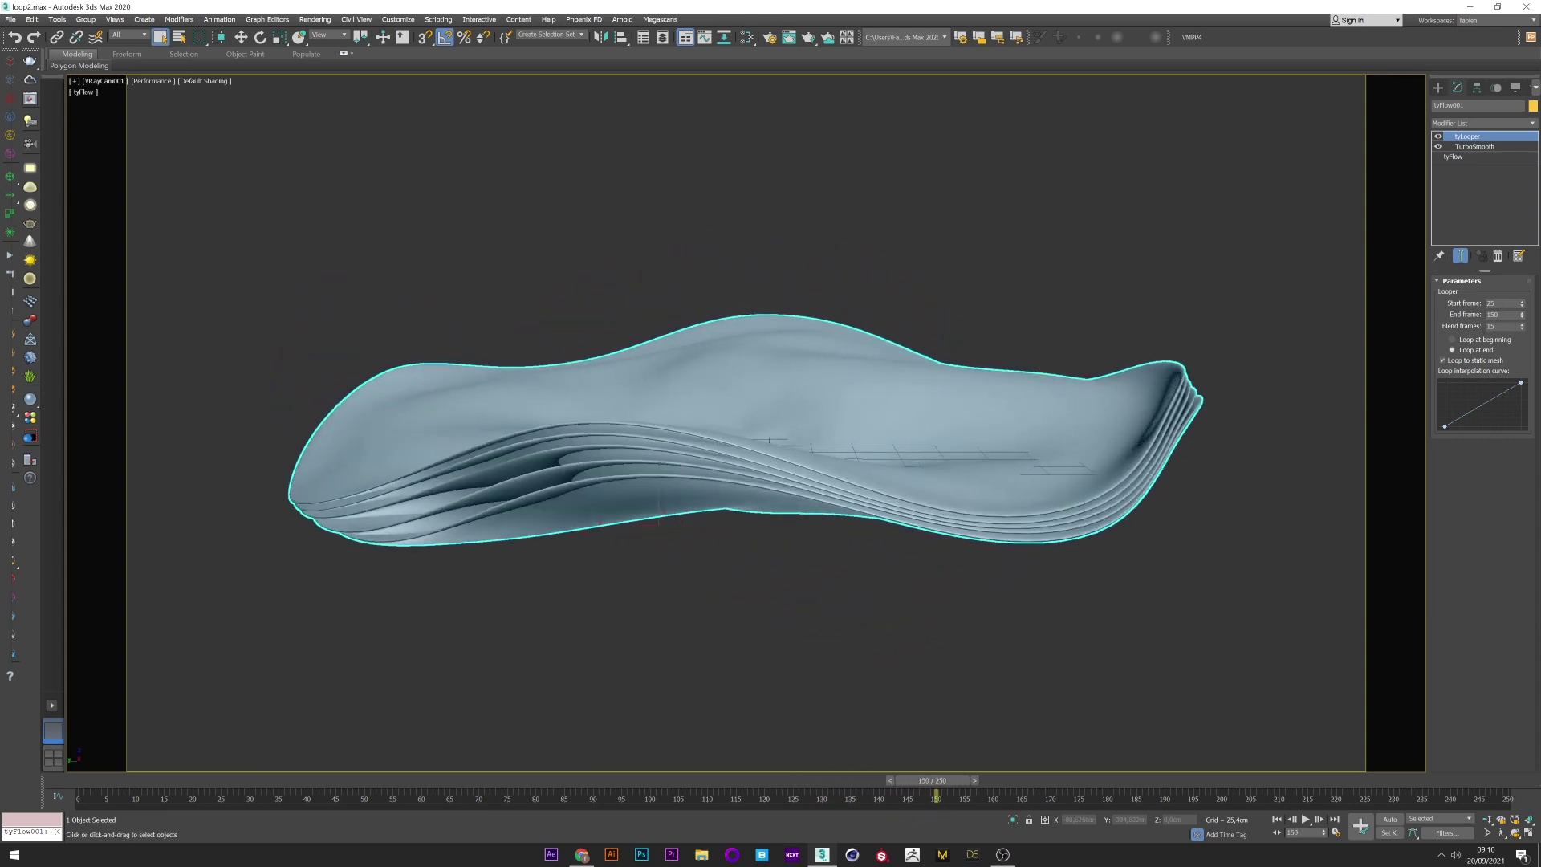
Set tyLooper's blend frames to 50, ease the loop interpolation curve with an extra point, and scrub the blend.
double_click(1503, 326)
click(1470, 417)
drag(494, 781, 935, 802)
Set tyLooper's end frame to 200 and compare the animation up to that frame with the modifier disabled and enabled.
click(1438, 137)
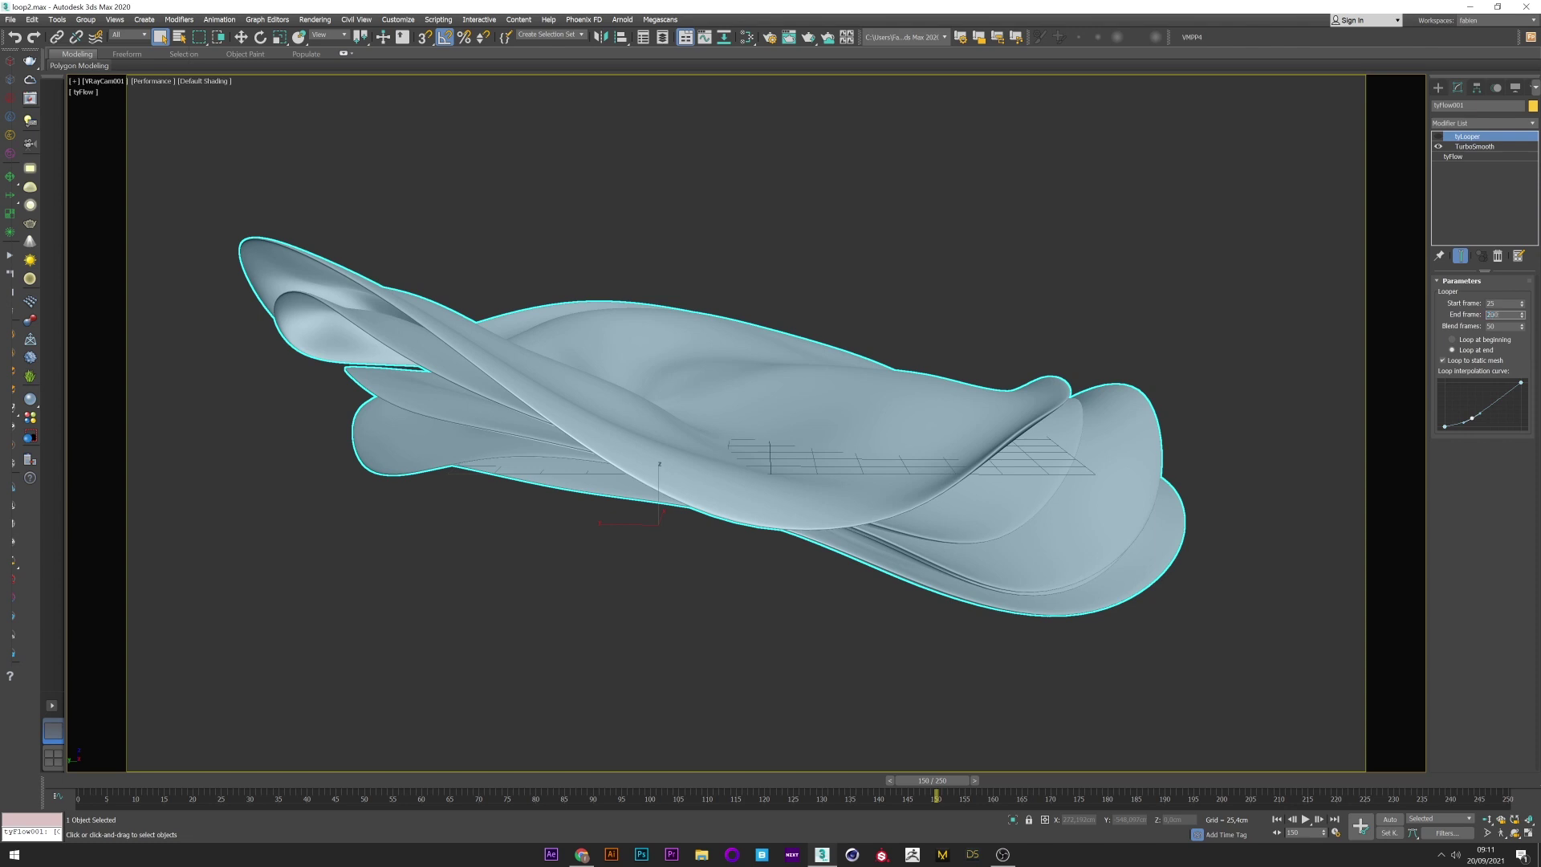
drag(936, 780, 1218, 780)
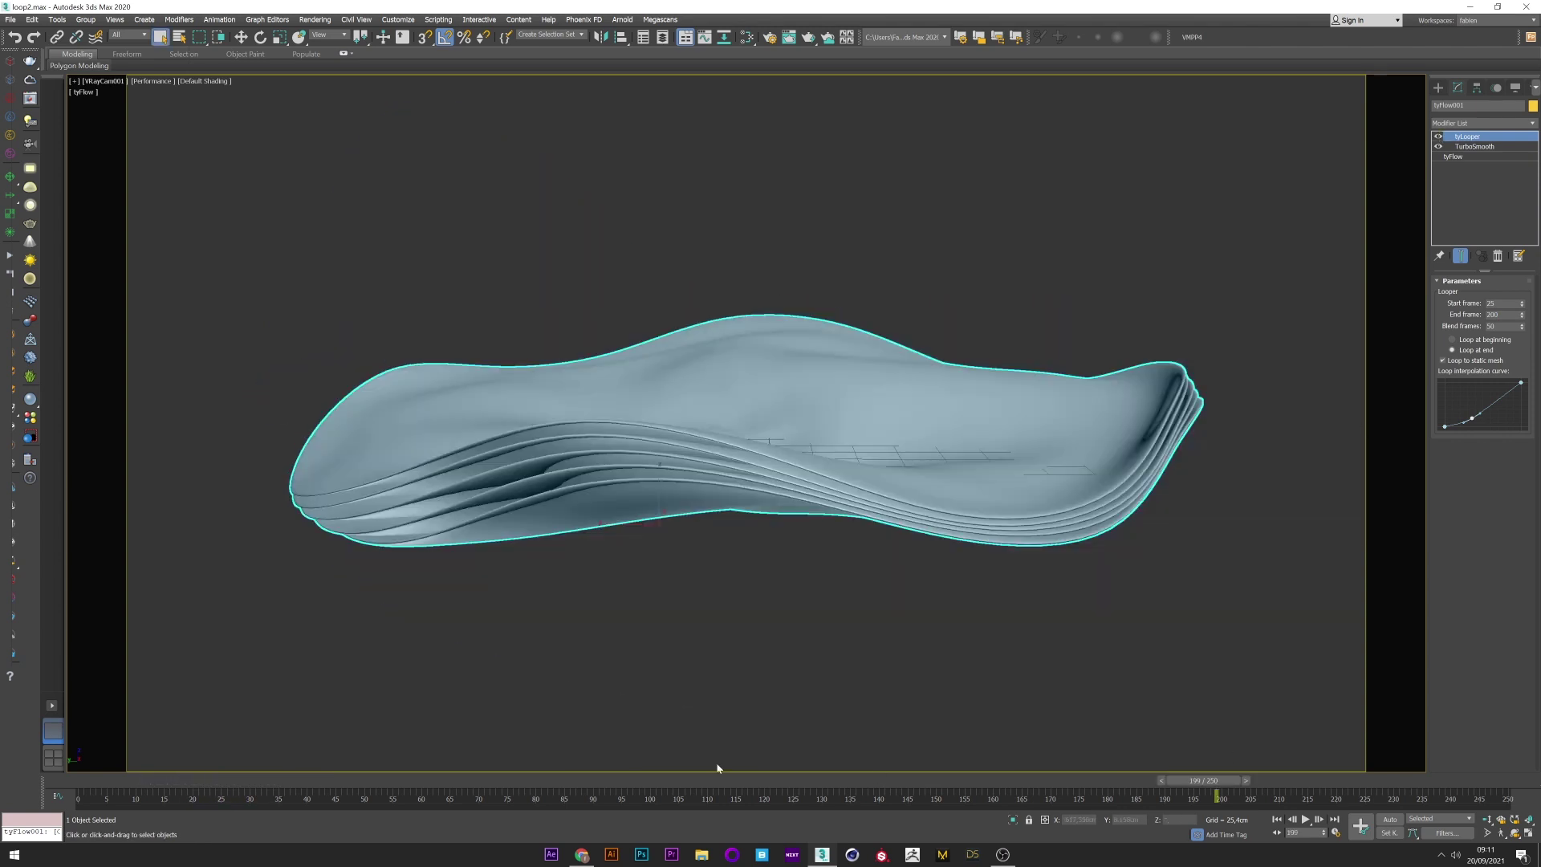
drag(214, 790, 1220, 809)
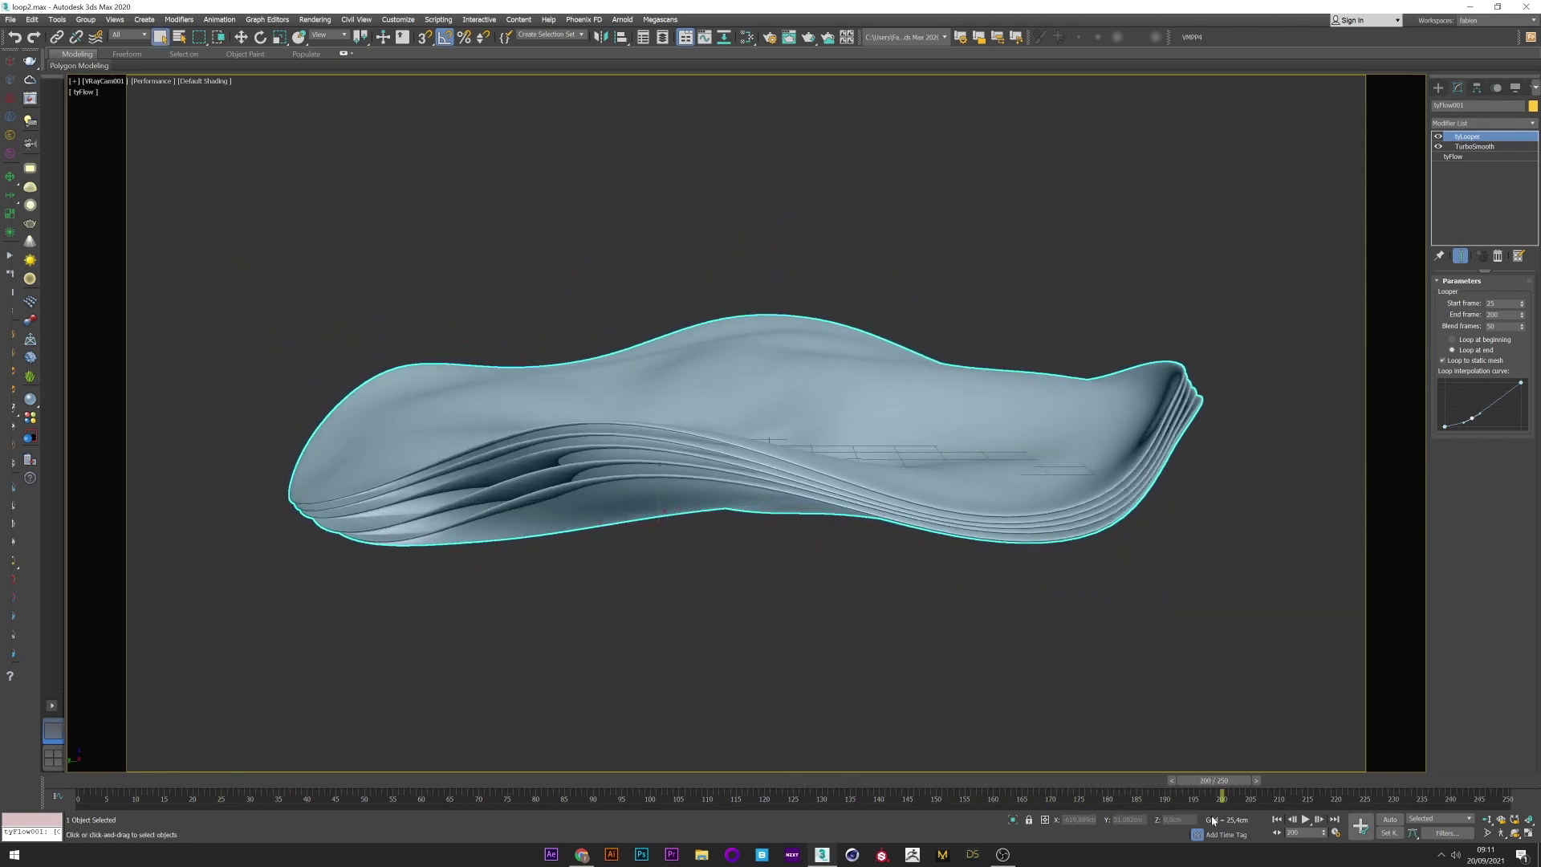
Set the scene's animation range to start at frame 25 and end at frame 200, and return to the first frame.
click(1336, 834)
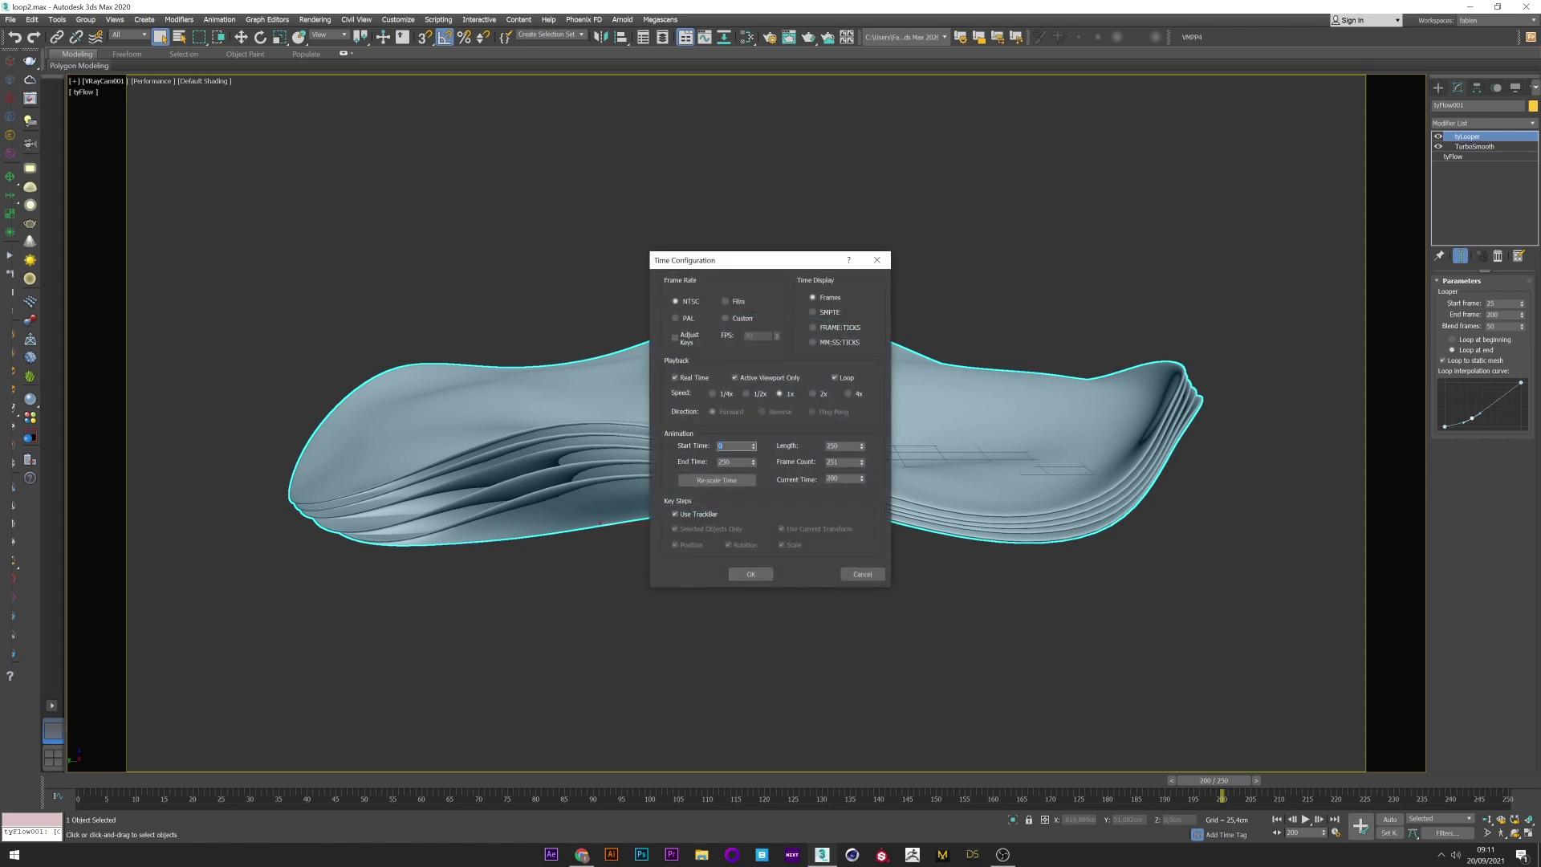
key(Tab)
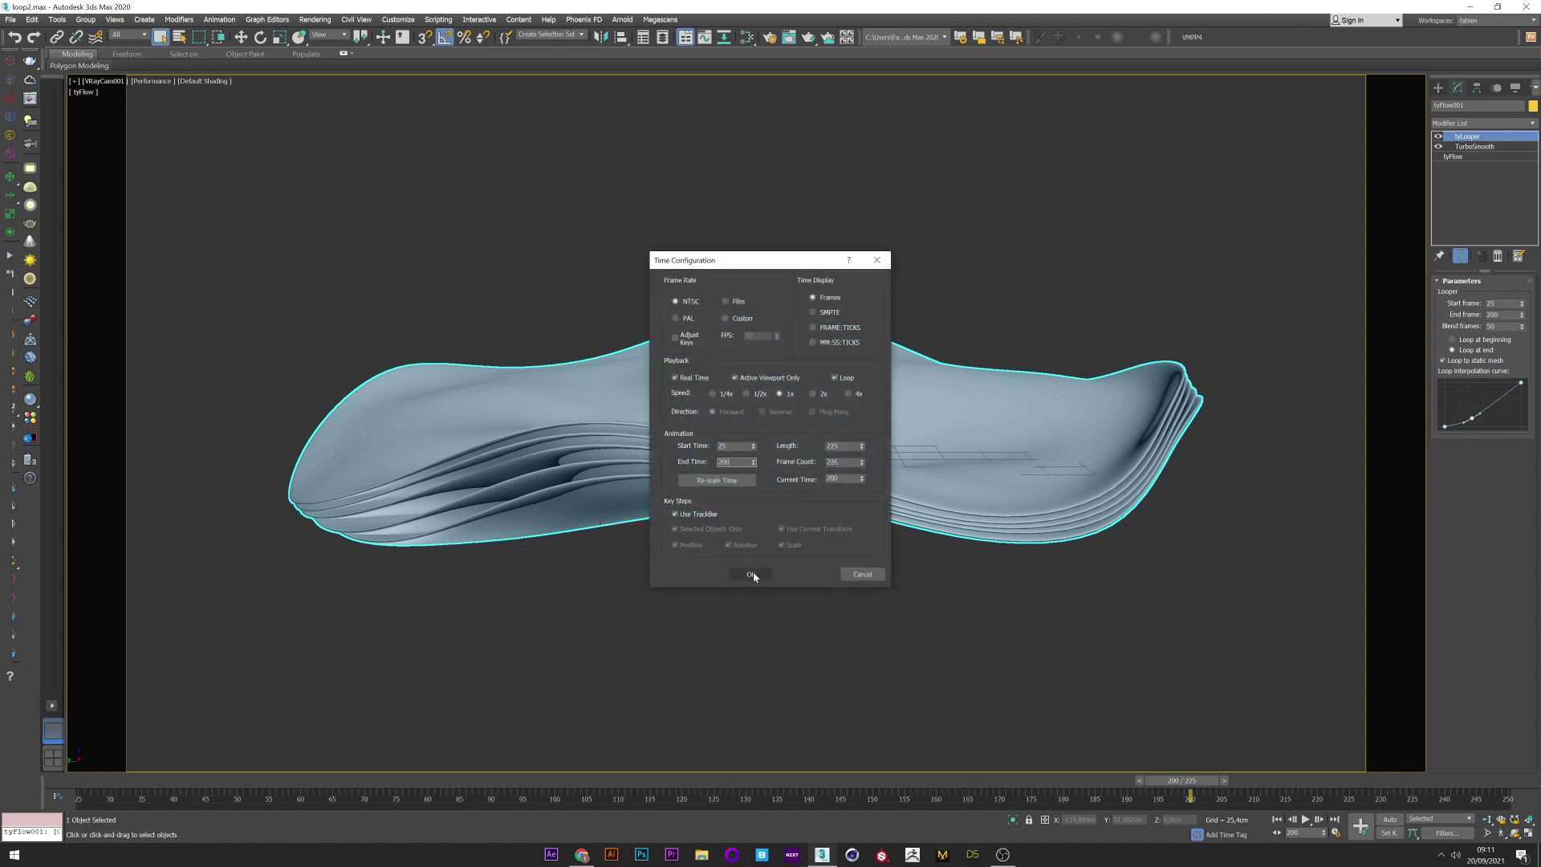
click(750, 574)
click(89, 781)
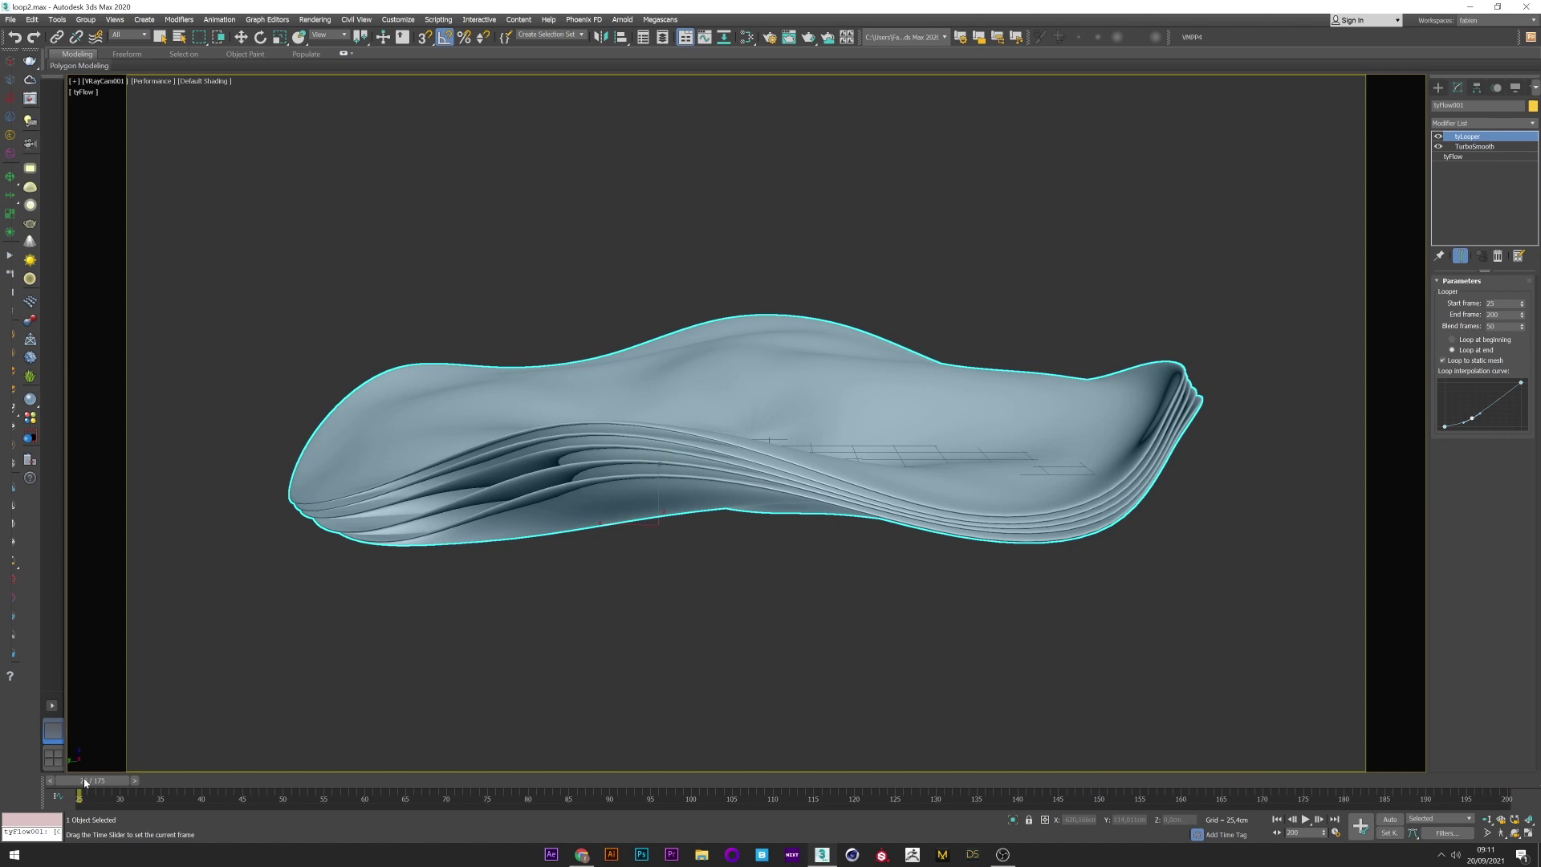
Play back the looped cloth animation, review its repeated preview clips in After Effects, and scrub the loop again in 3ds Max.
click(1305, 820)
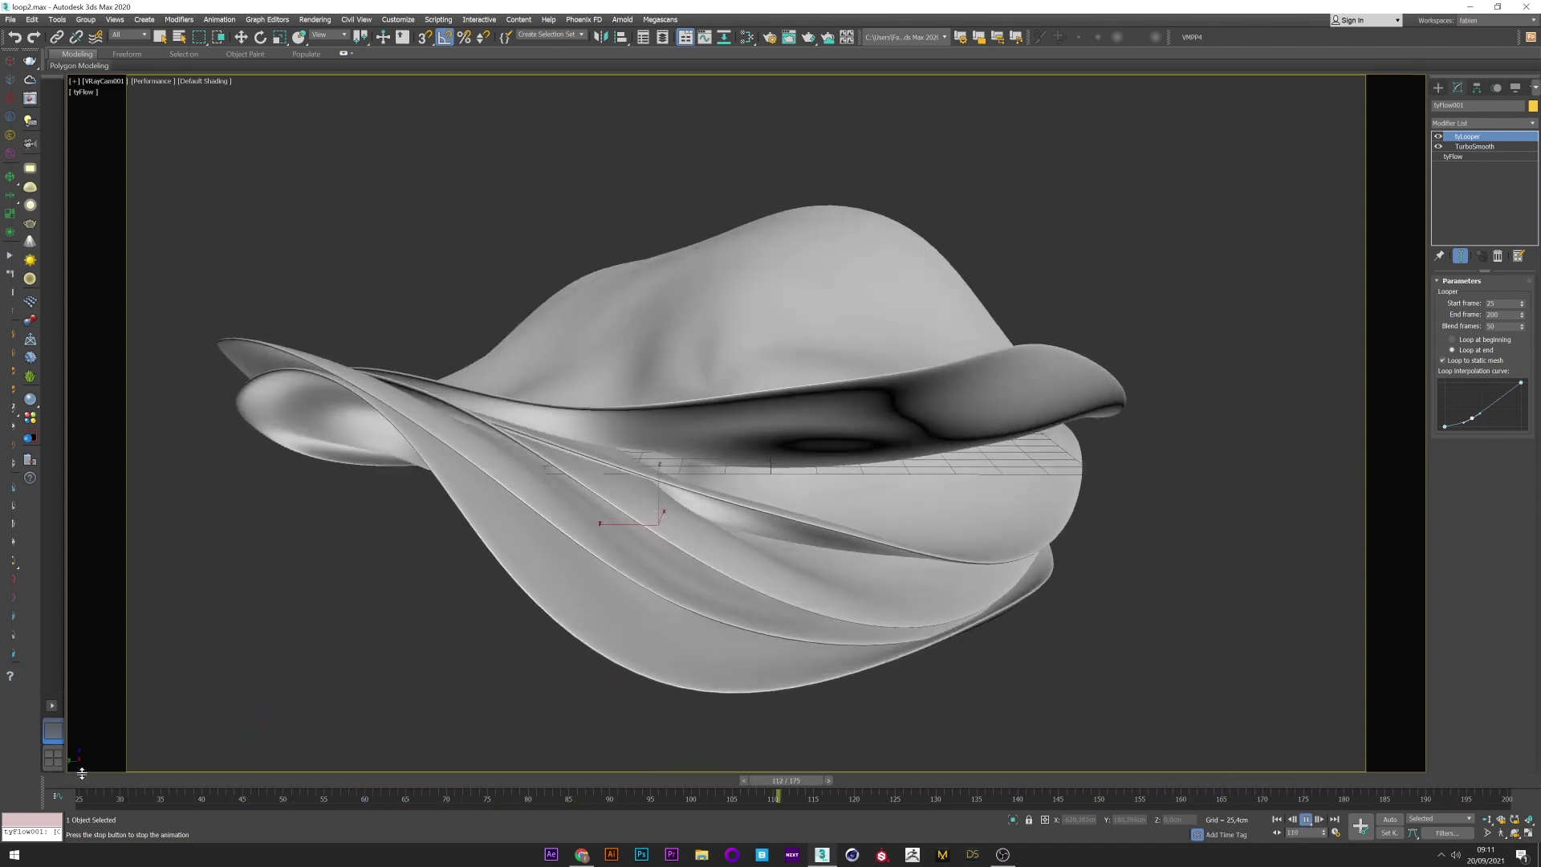
click(653, 783)
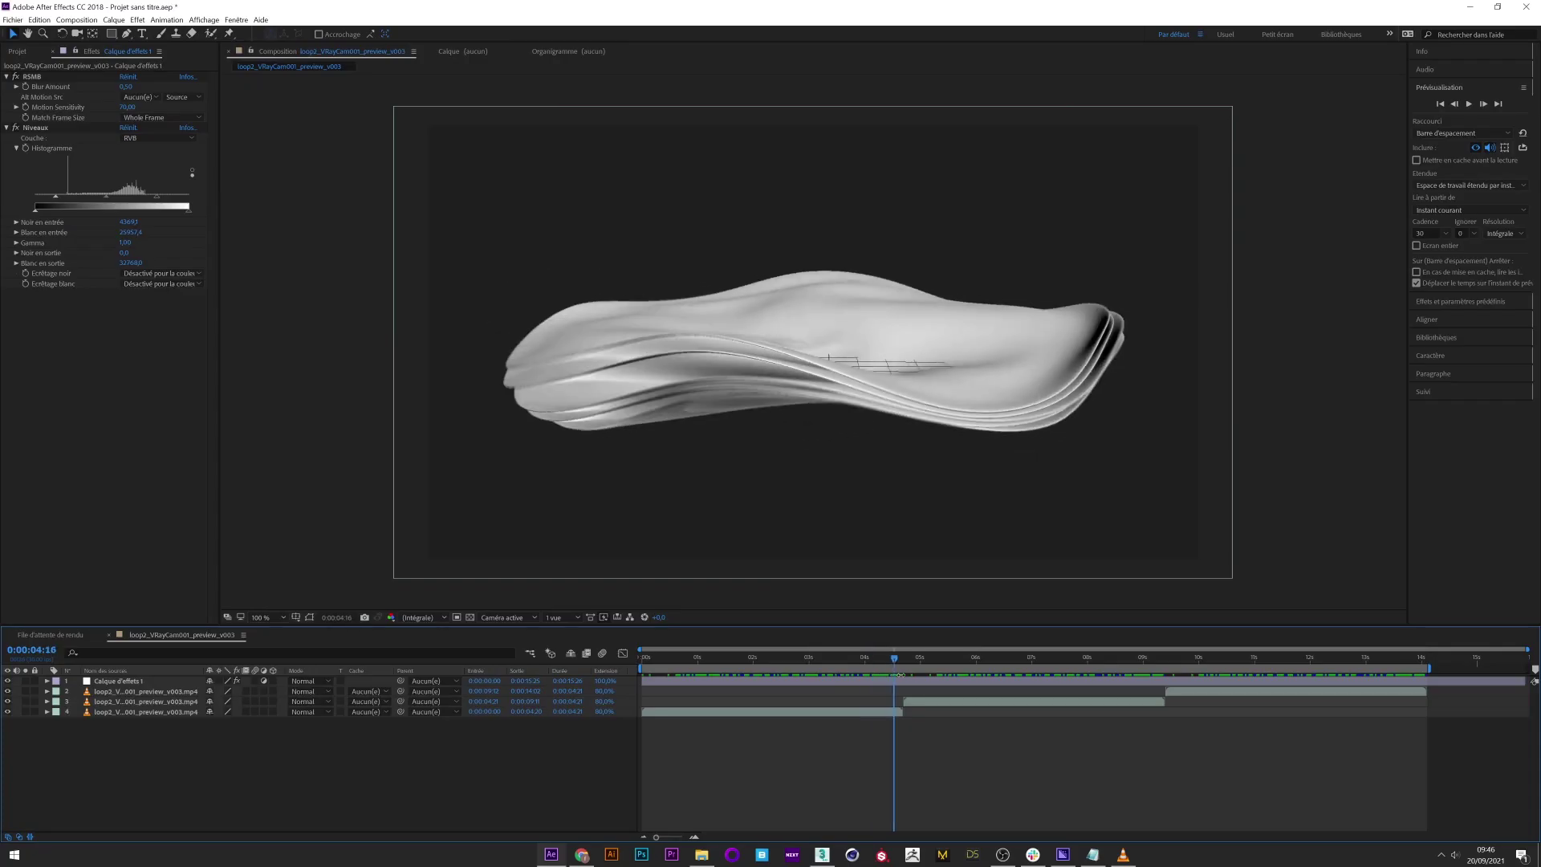
drag(1163, 667, 731, 642)
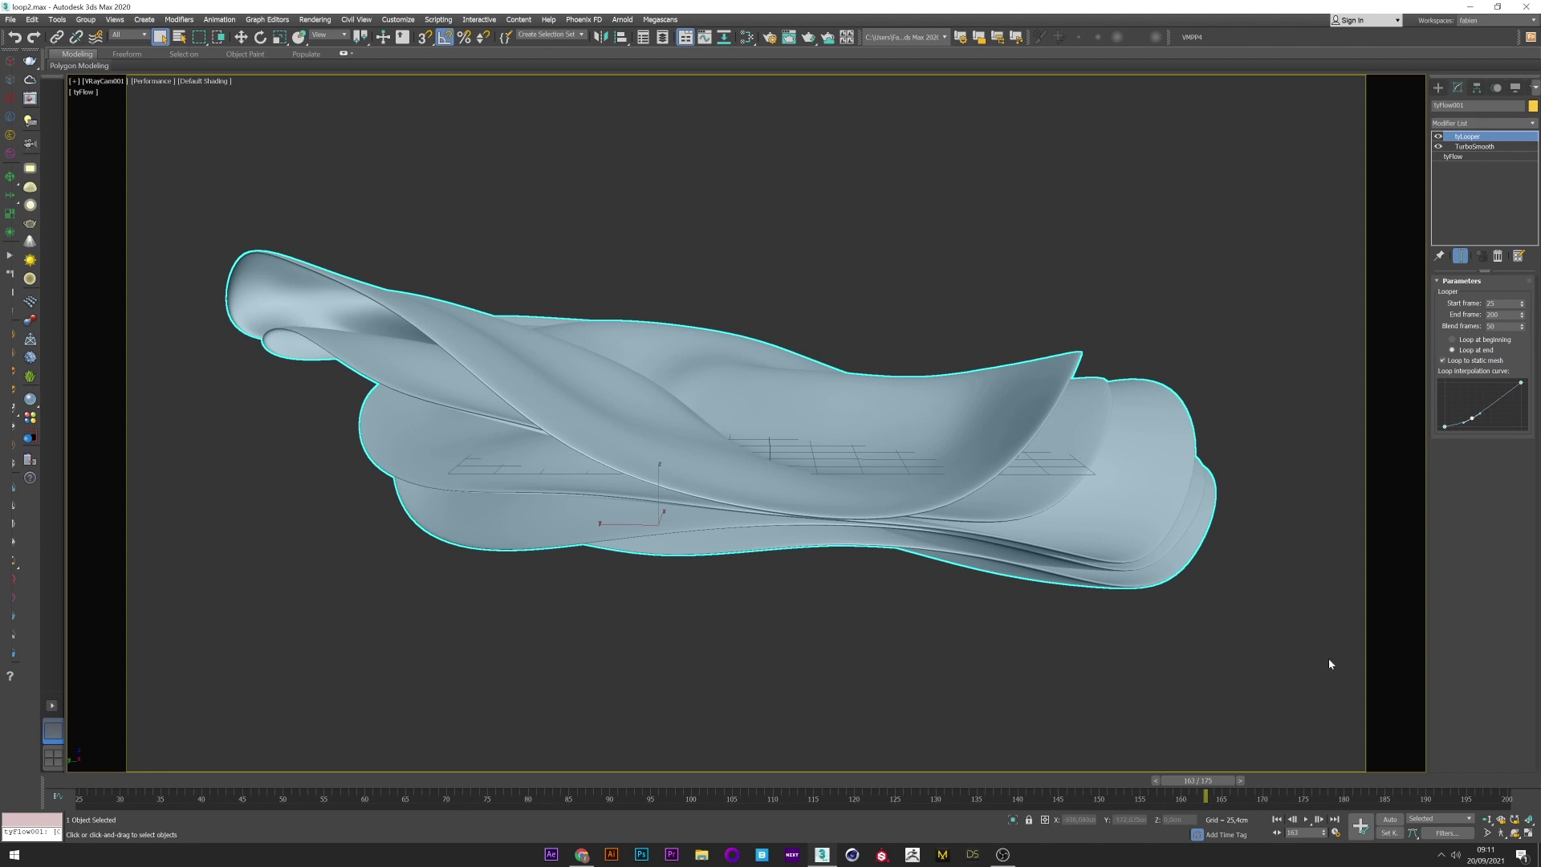
drag(83, 780, 1026, 775)
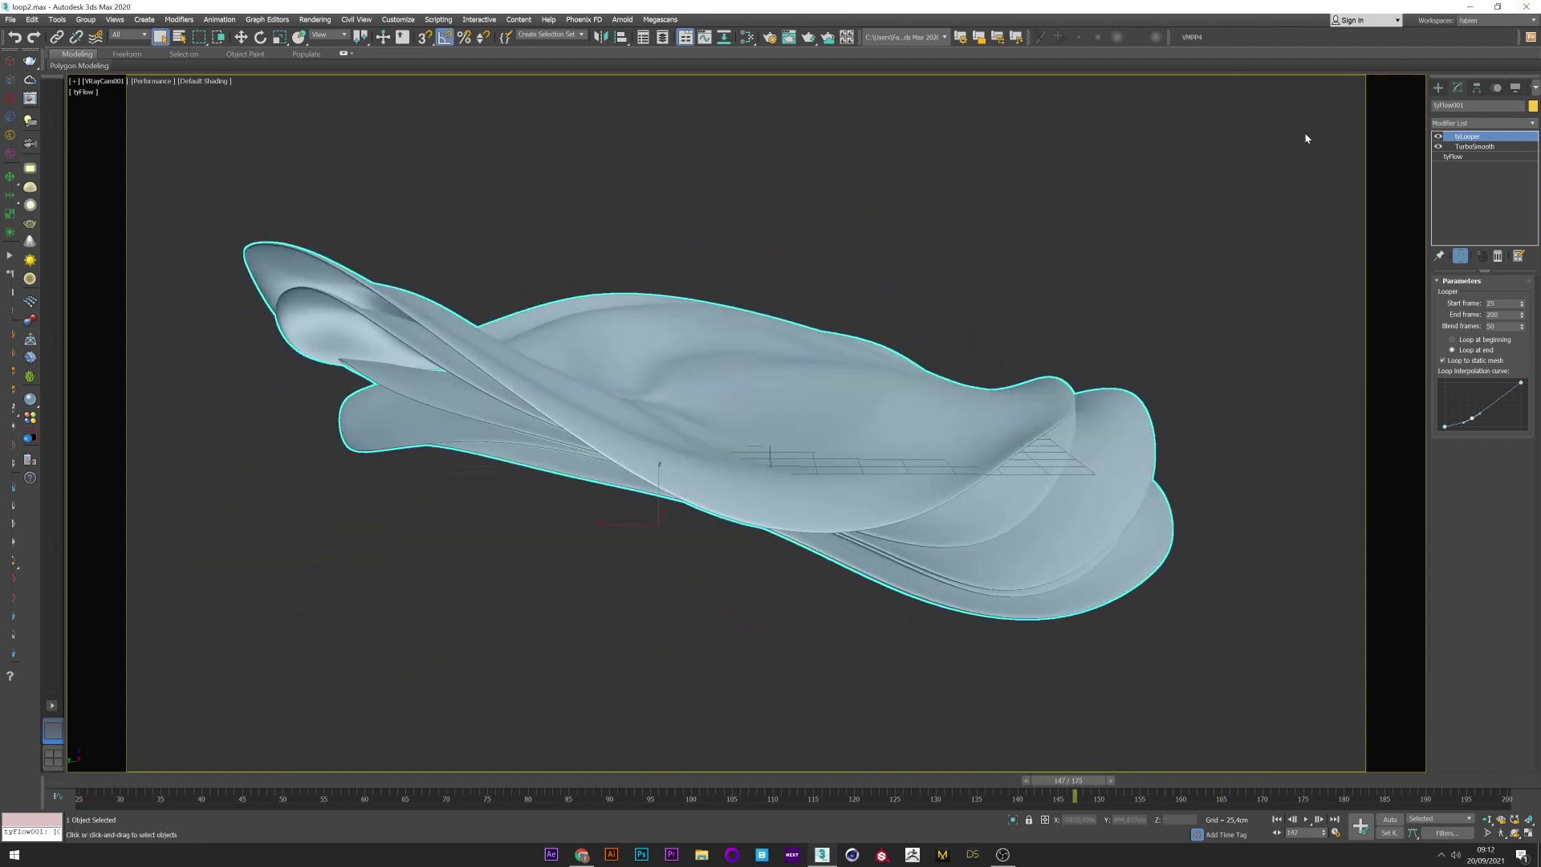
Disable the TurboSmooth modifier beneath tyLooper and scrub through the unsmoothed cloth animation.
click(1462, 147)
click(1438, 147)
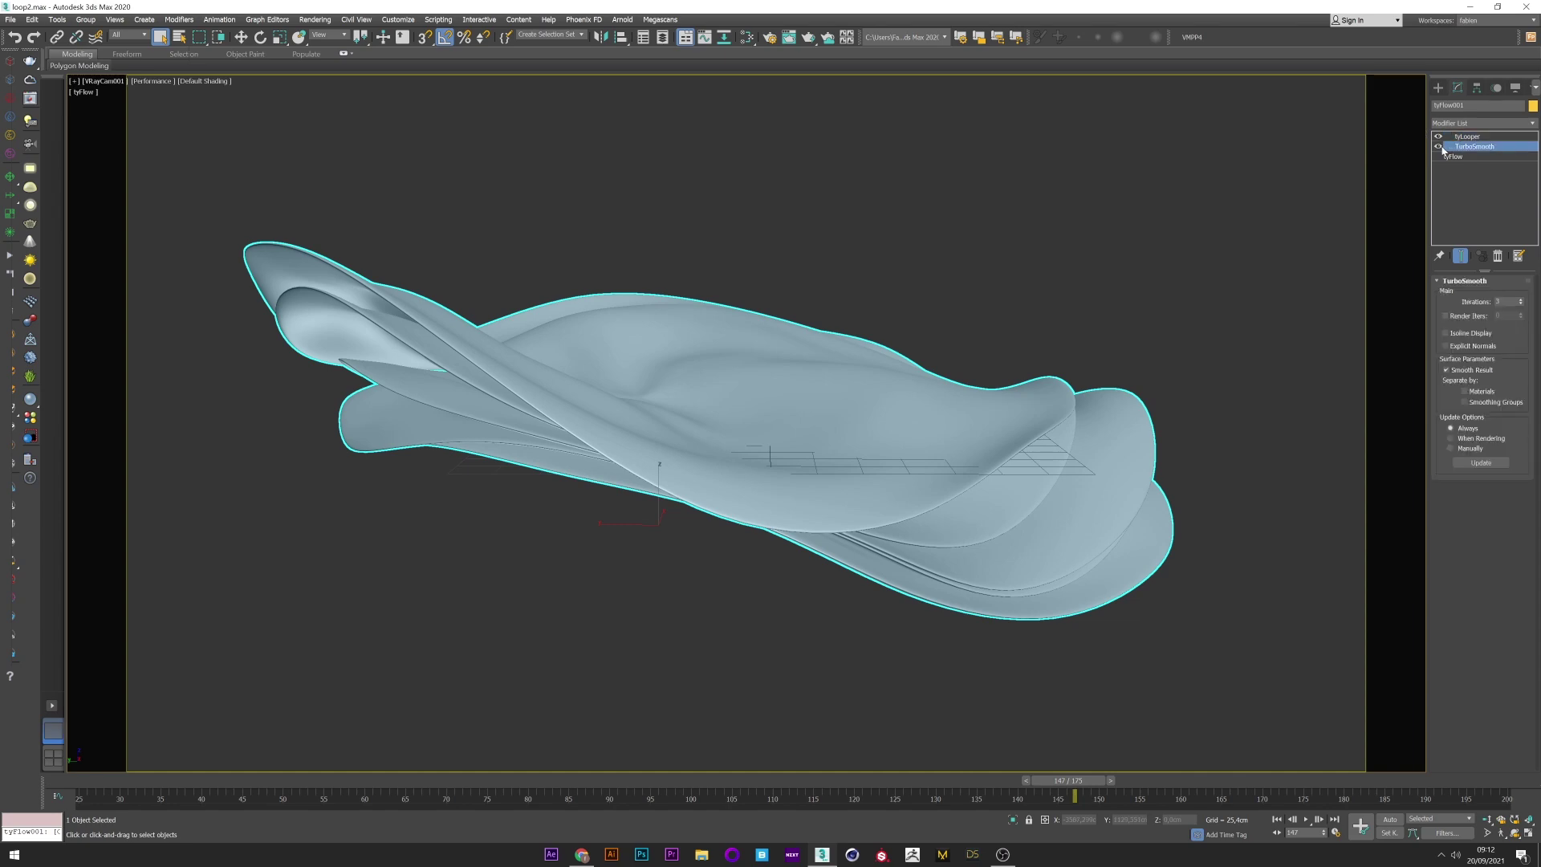
drag(103, 783, 1106, 777)
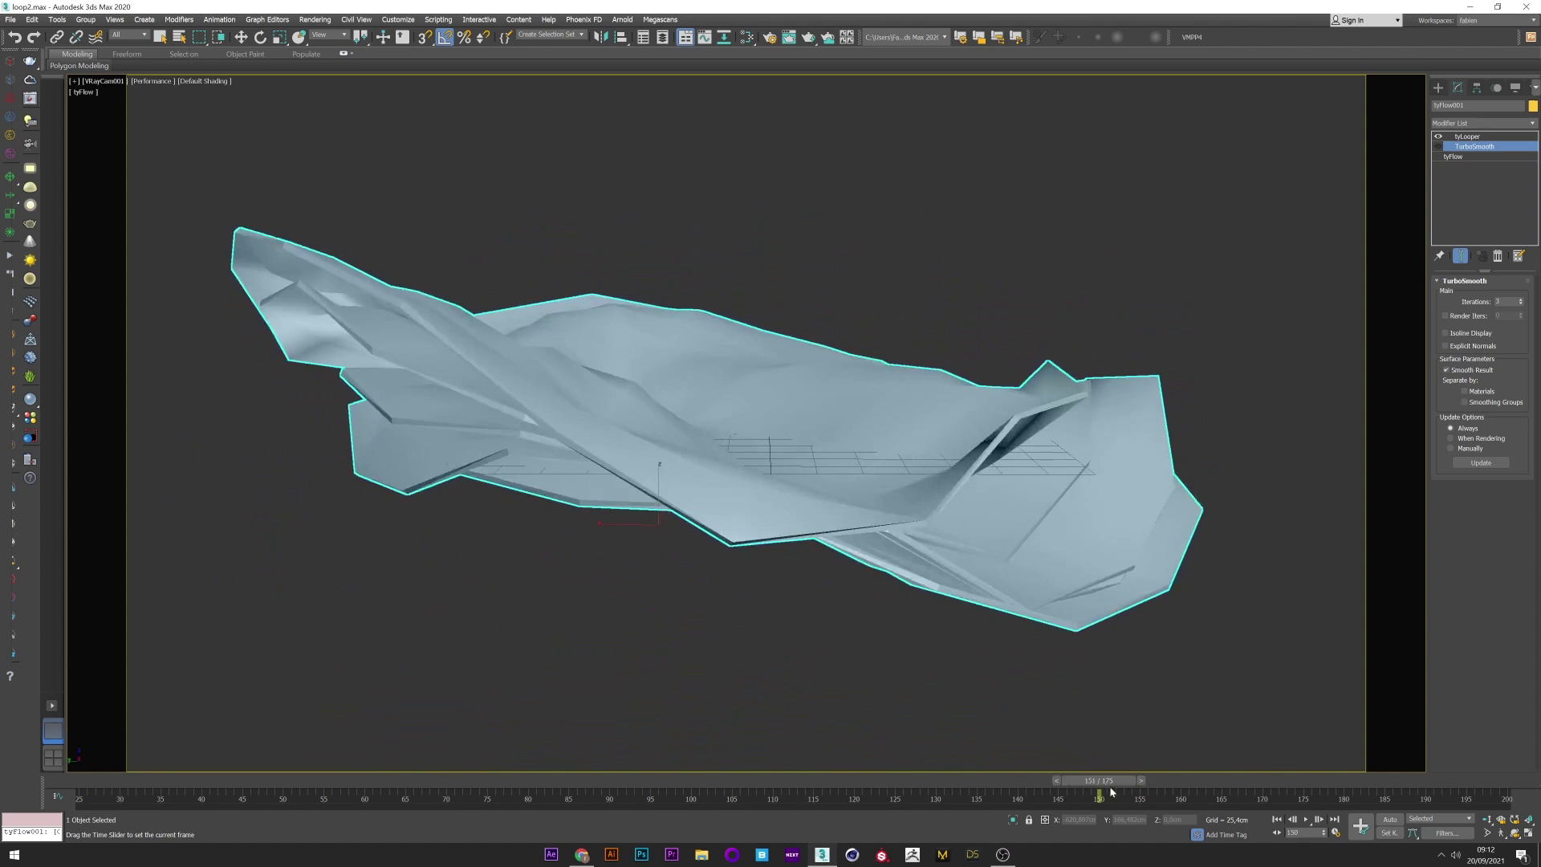
Open the tyFlow editor and add an Export Particles operator to the event below its Mesh operator.
click(662, 37)
click(1453, 156)
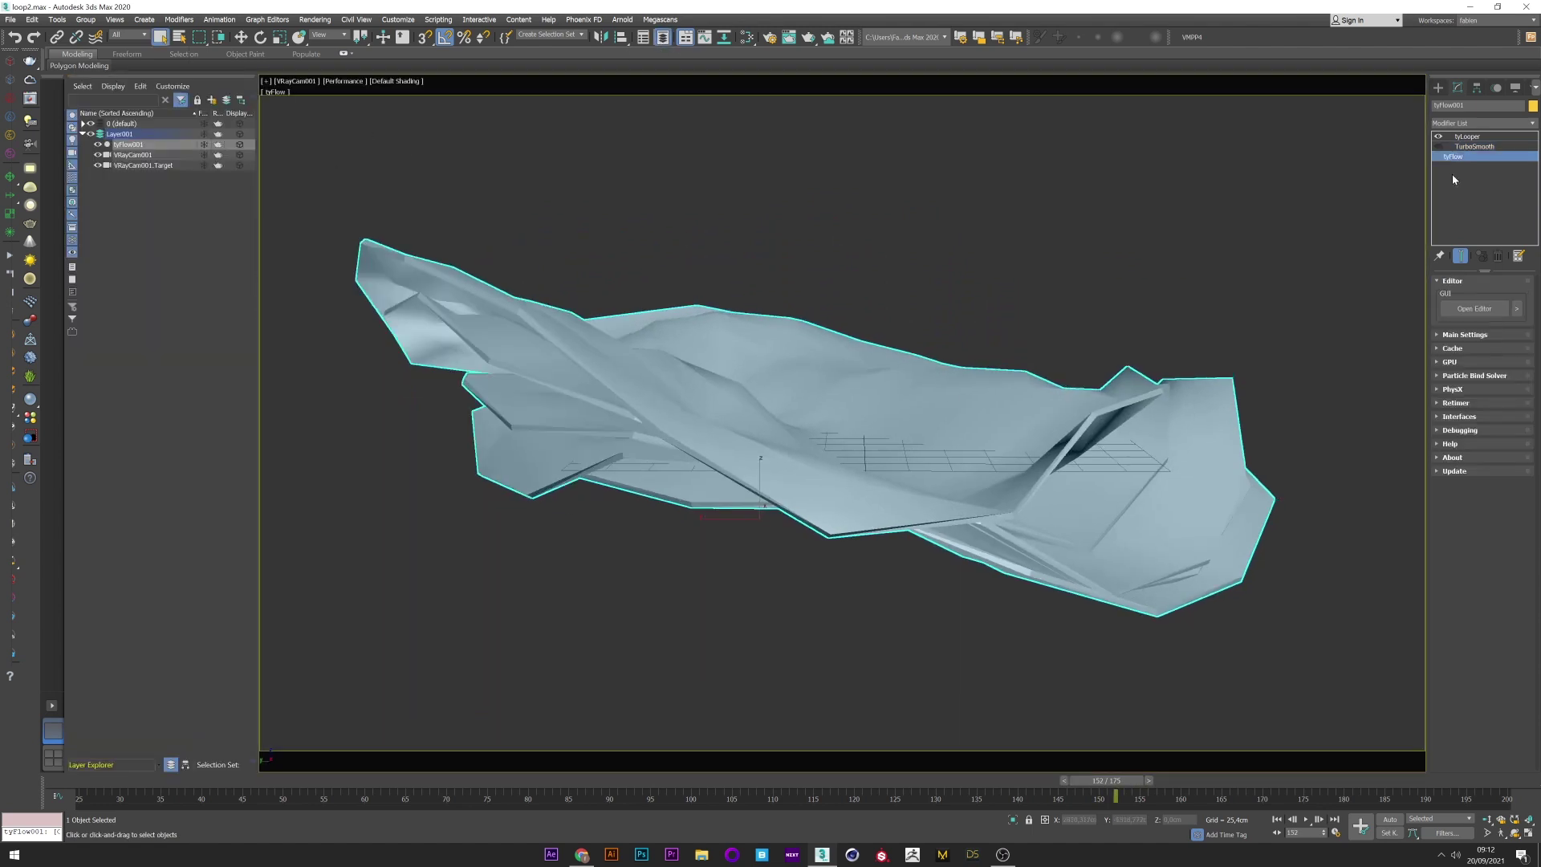
click(1468, 308)
key(Tab)
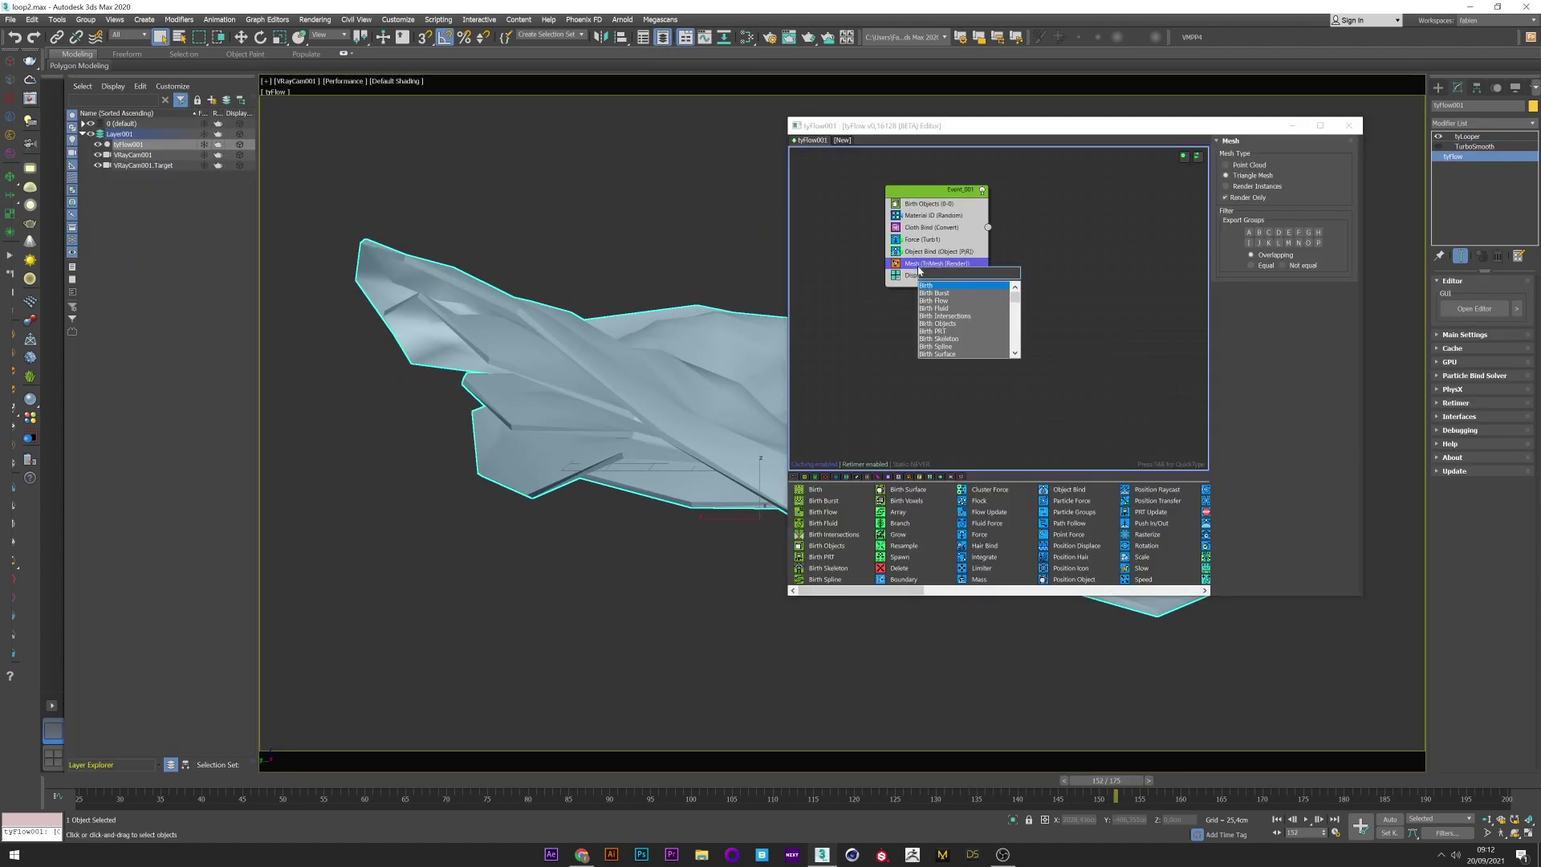
text(exp)
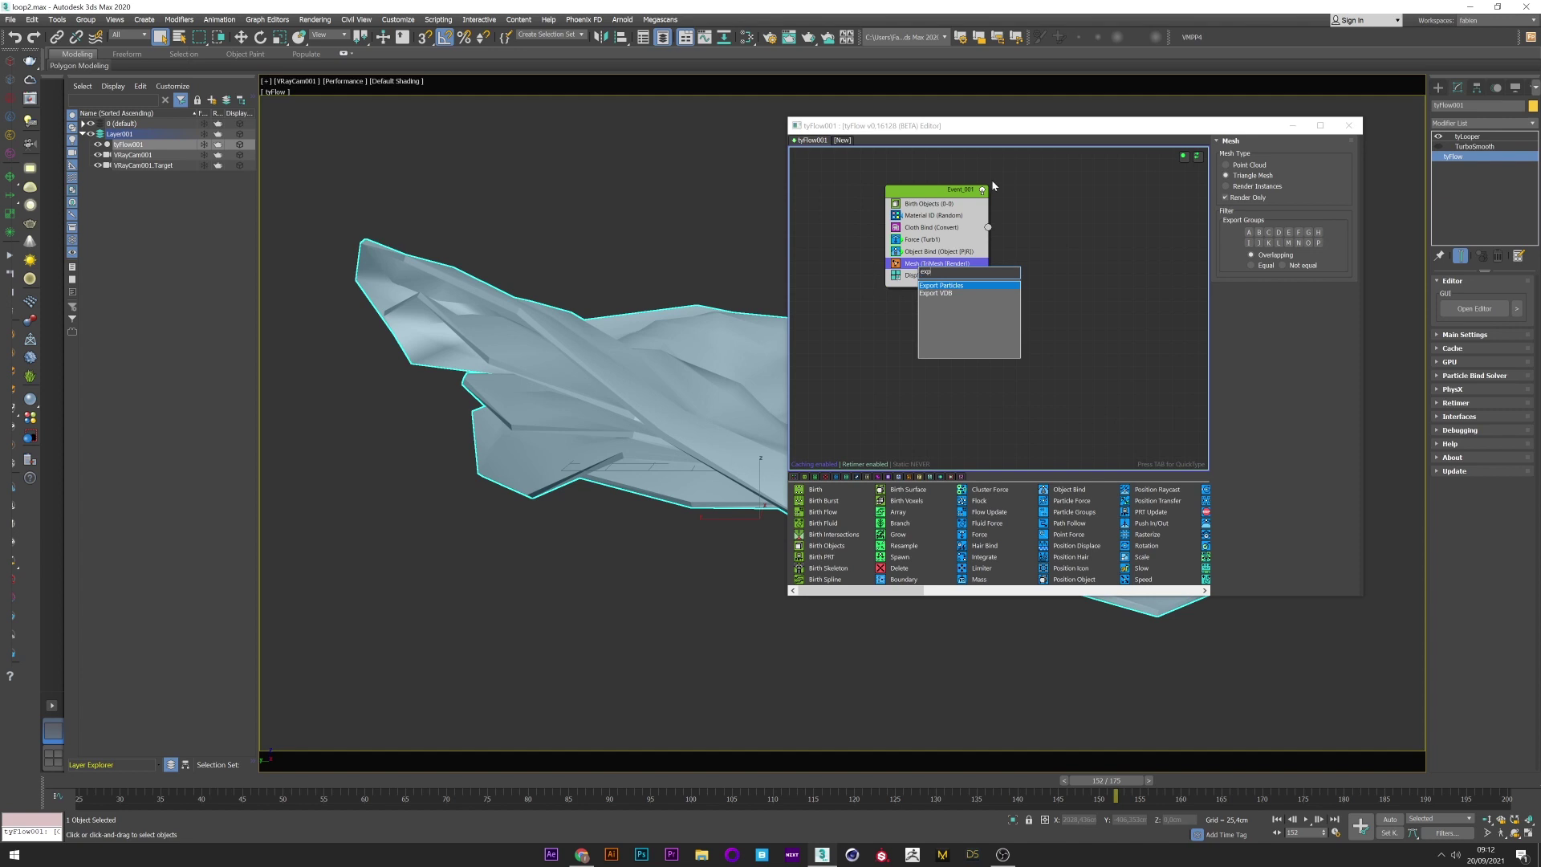
click(942, 286)
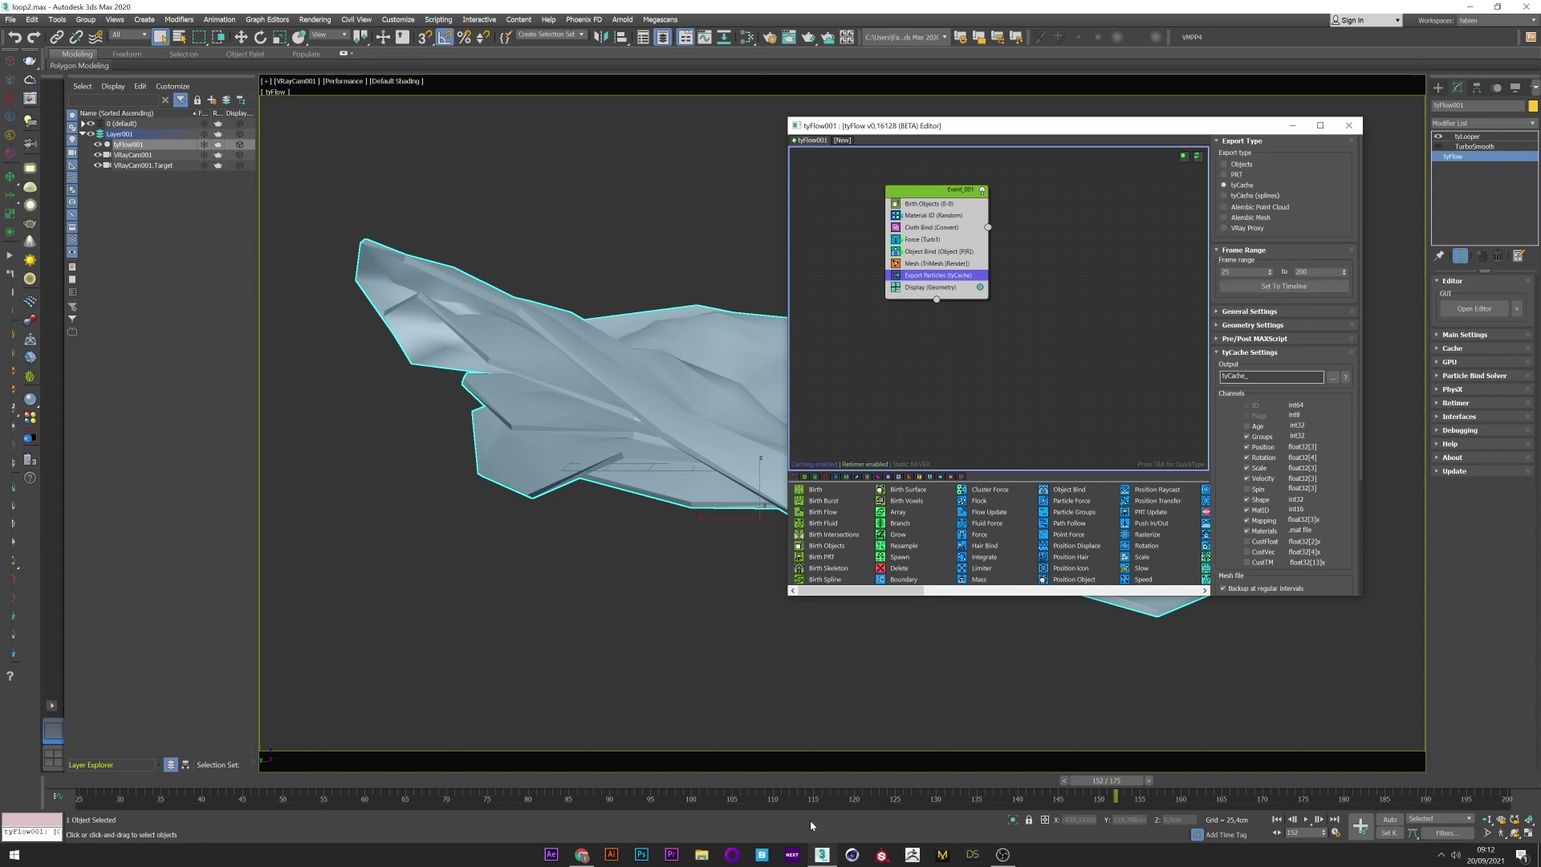
Set the tyCache output to tyCache_ in the desktop's cache folder, generate the cache files, and put the editor away.
click(1332, 377)
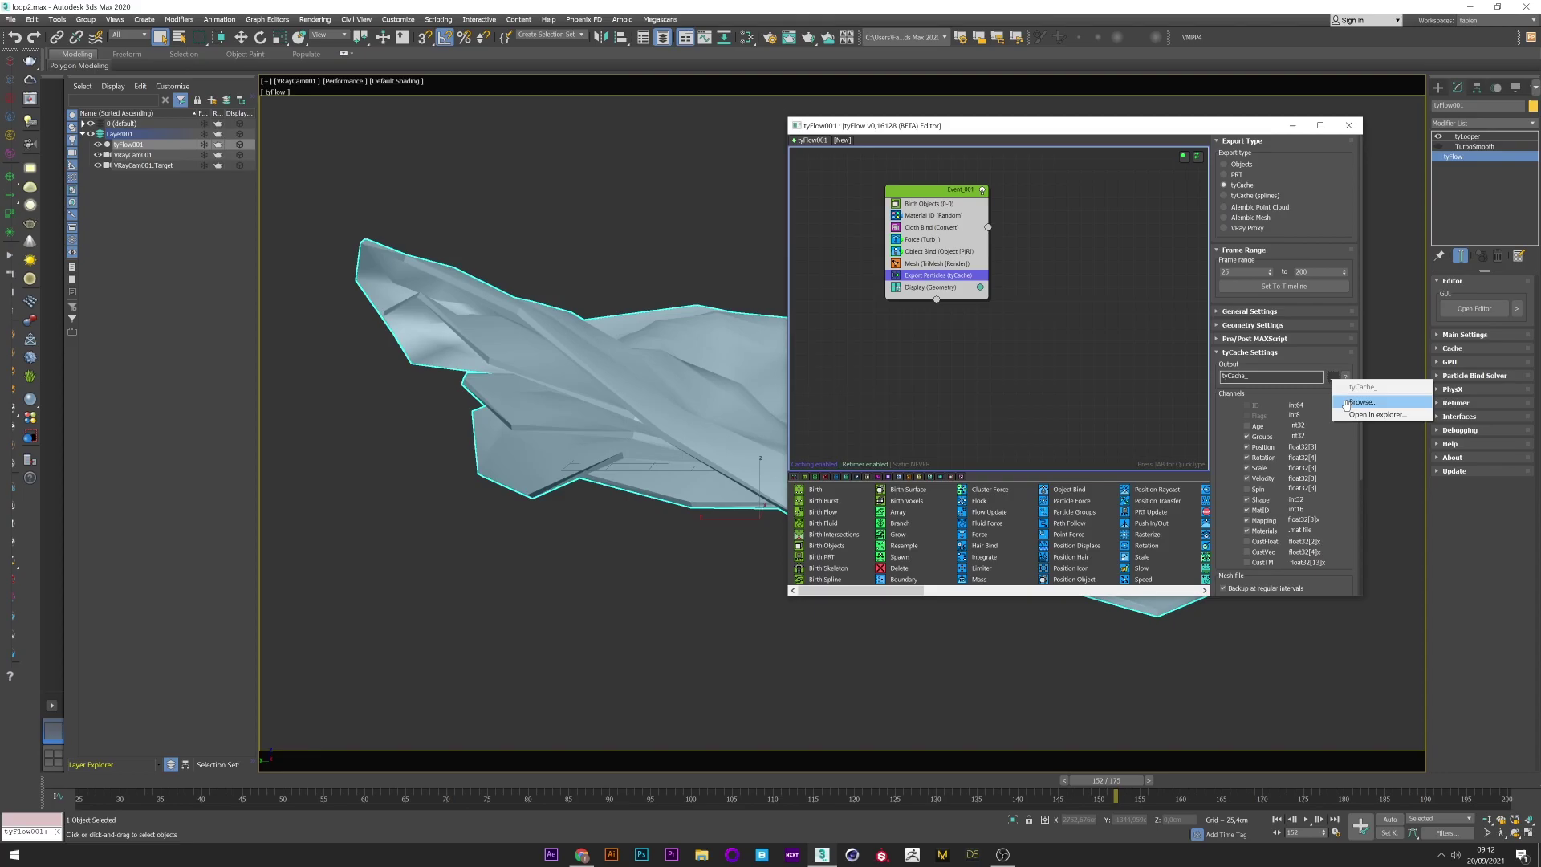
click(1348, 402)
key(Return)
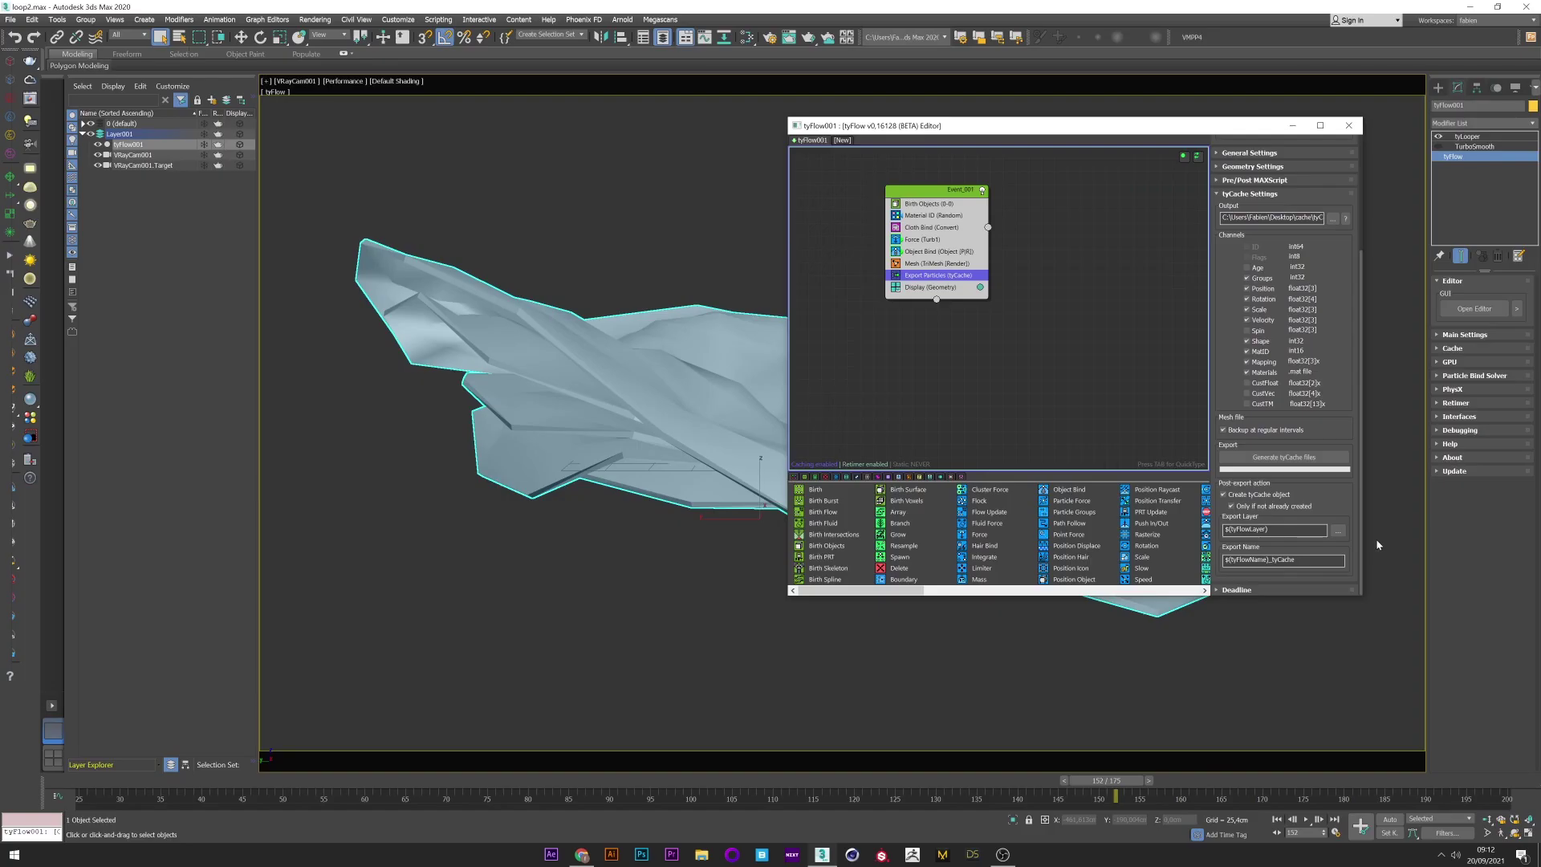
click(1314, 463)
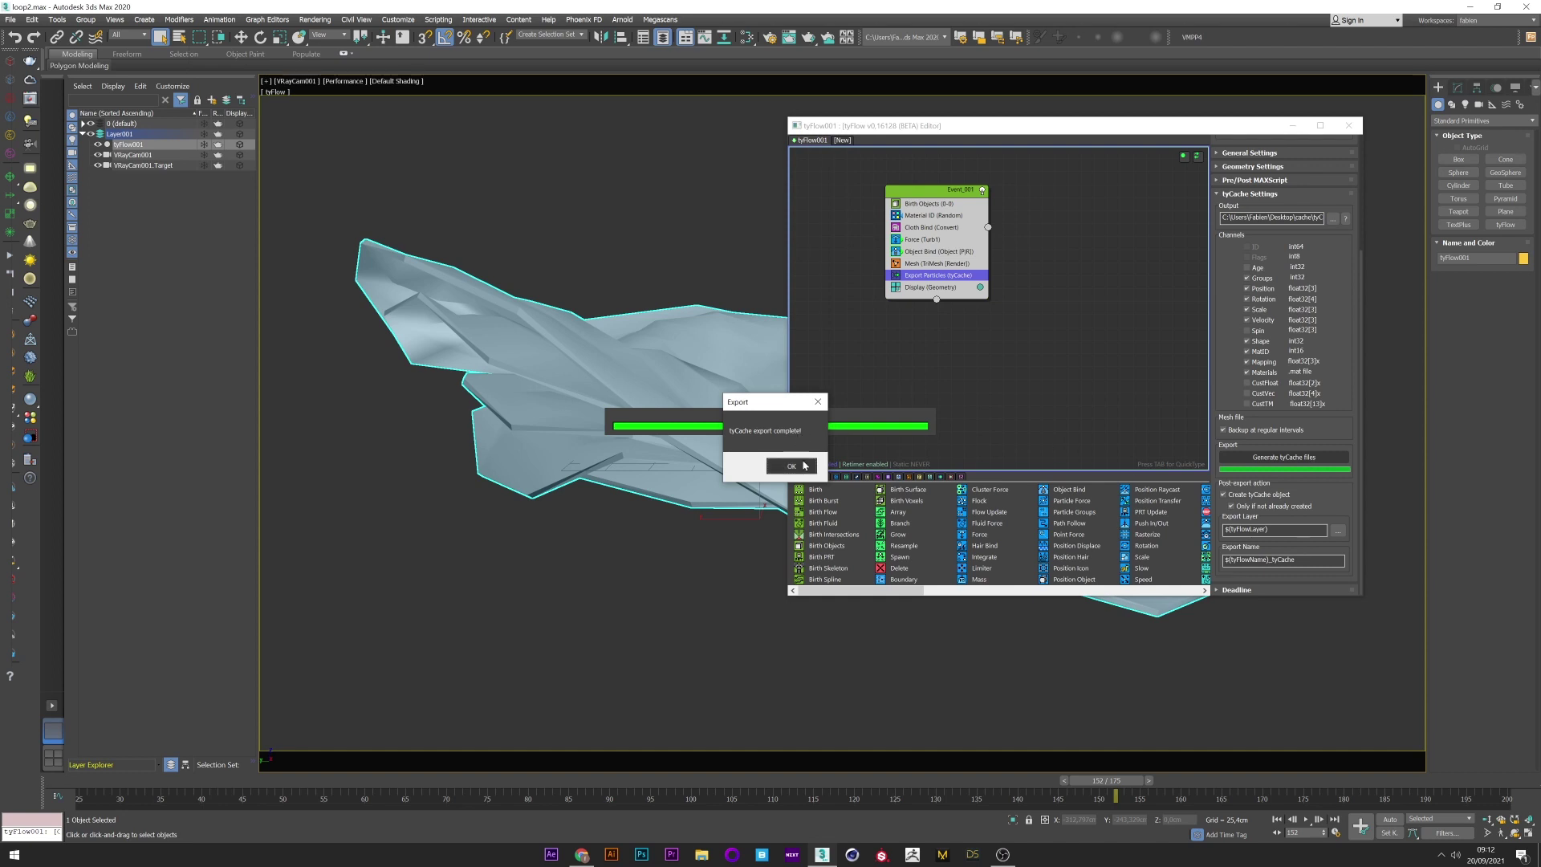
click(793, 464)
click(1296, 125)
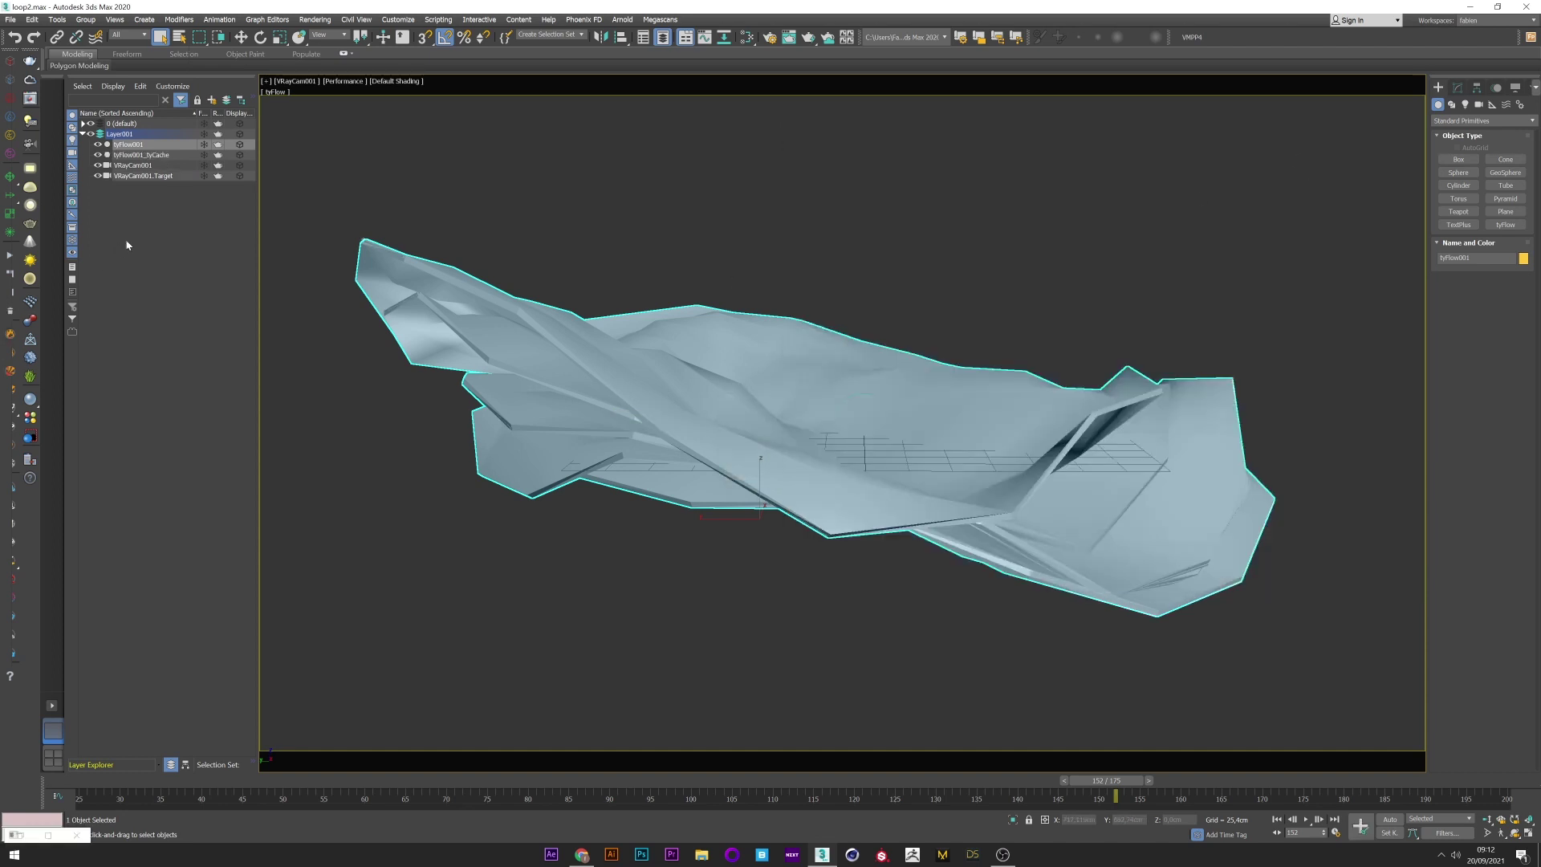
Hide the original tyFlow001 object, select the exported tyCache object, and scrub its animation to frame 200.
click(98, 145)
click(141, 155)
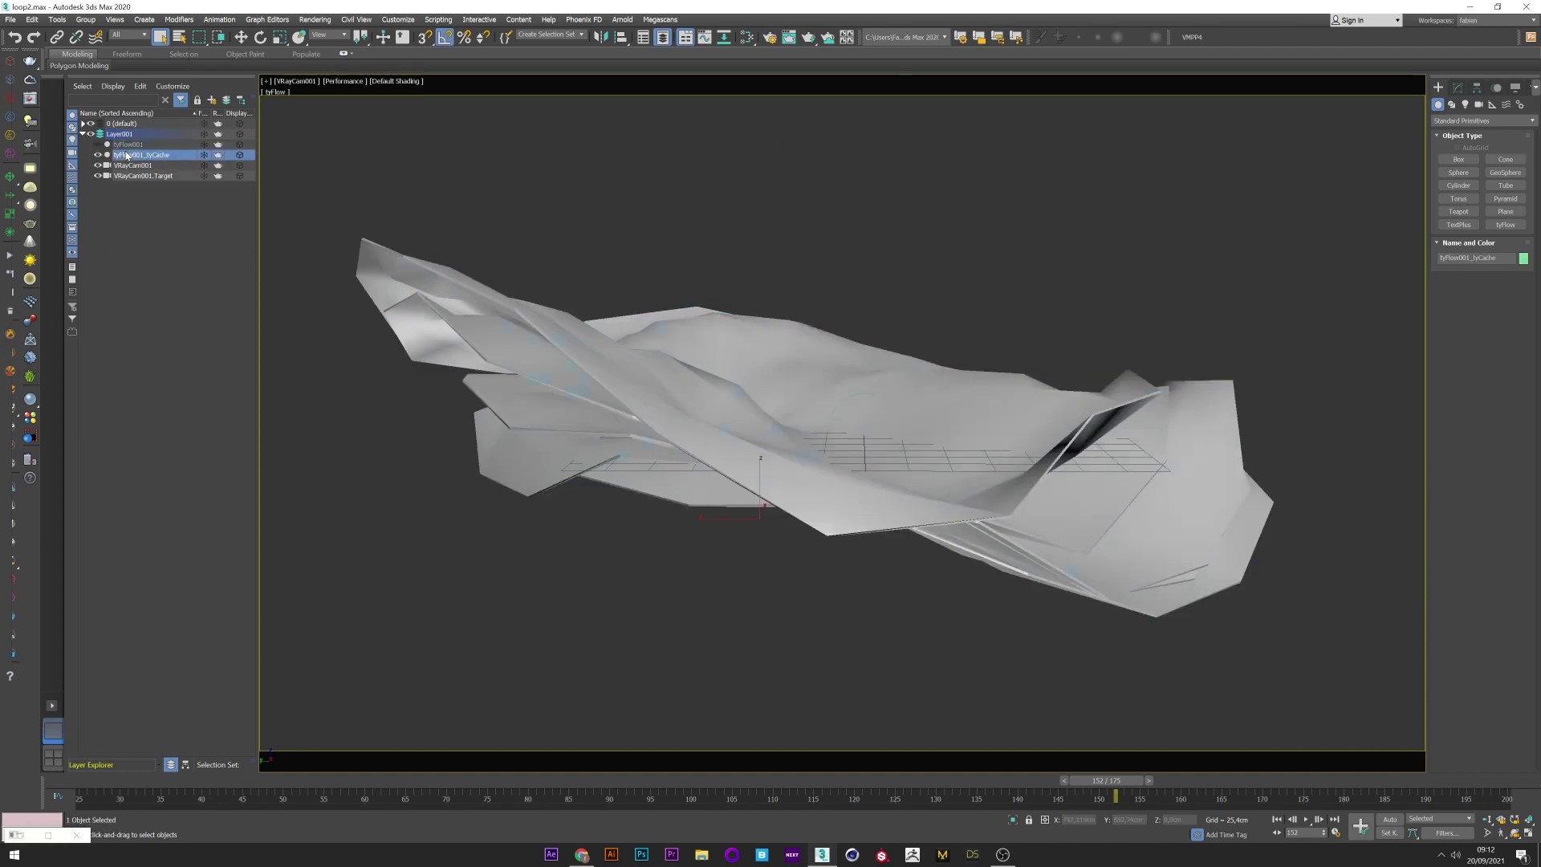
drag(1106, 780, 1505, 762)
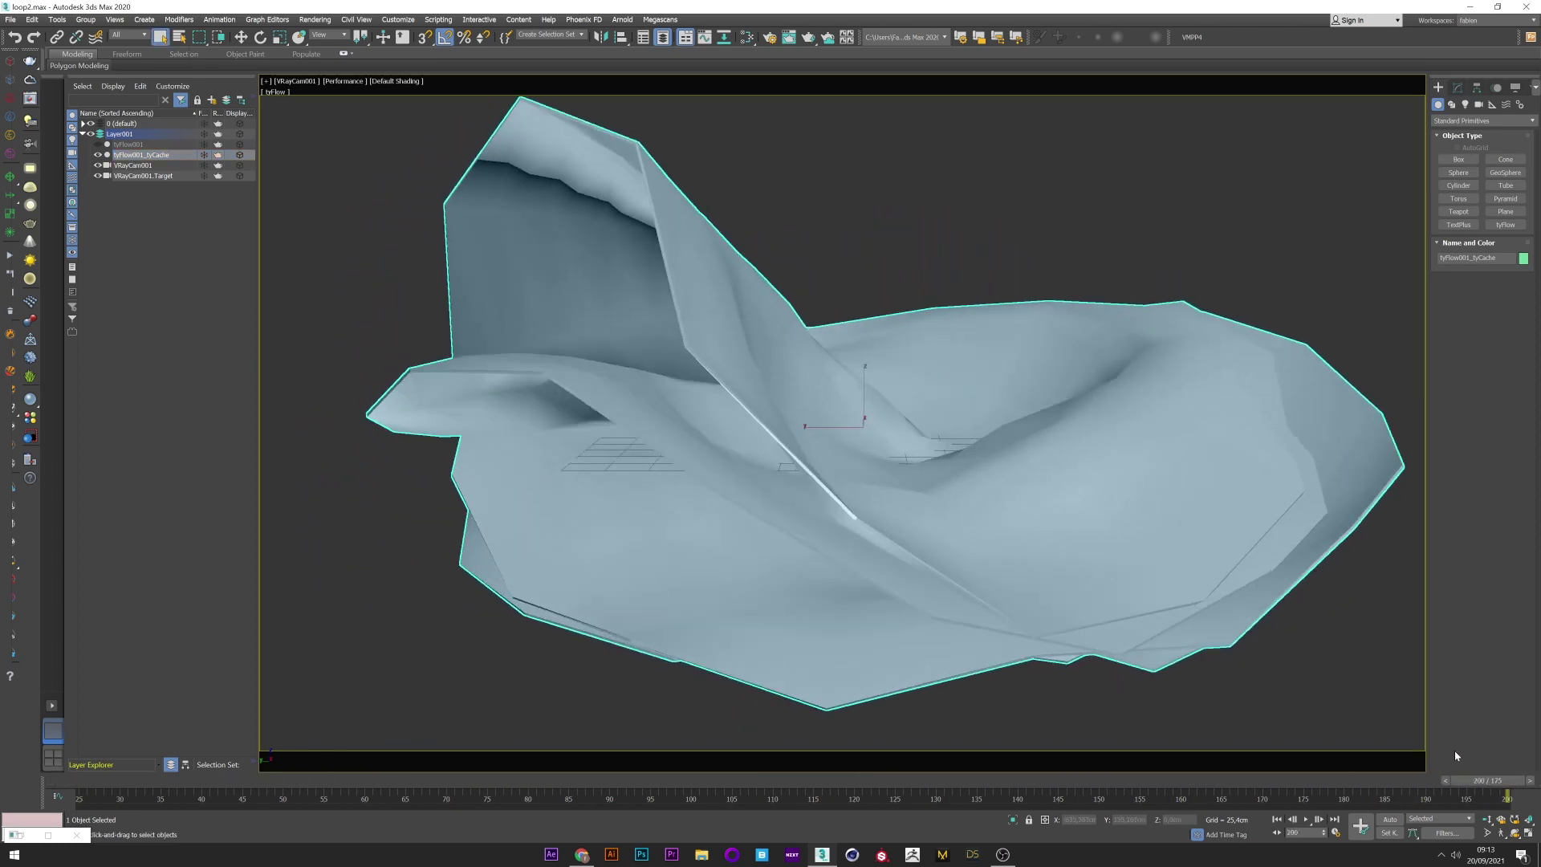
Copy the tyLooper modifier from tyFlow001 and paste it onto the tyCache object.
click(130, 145)
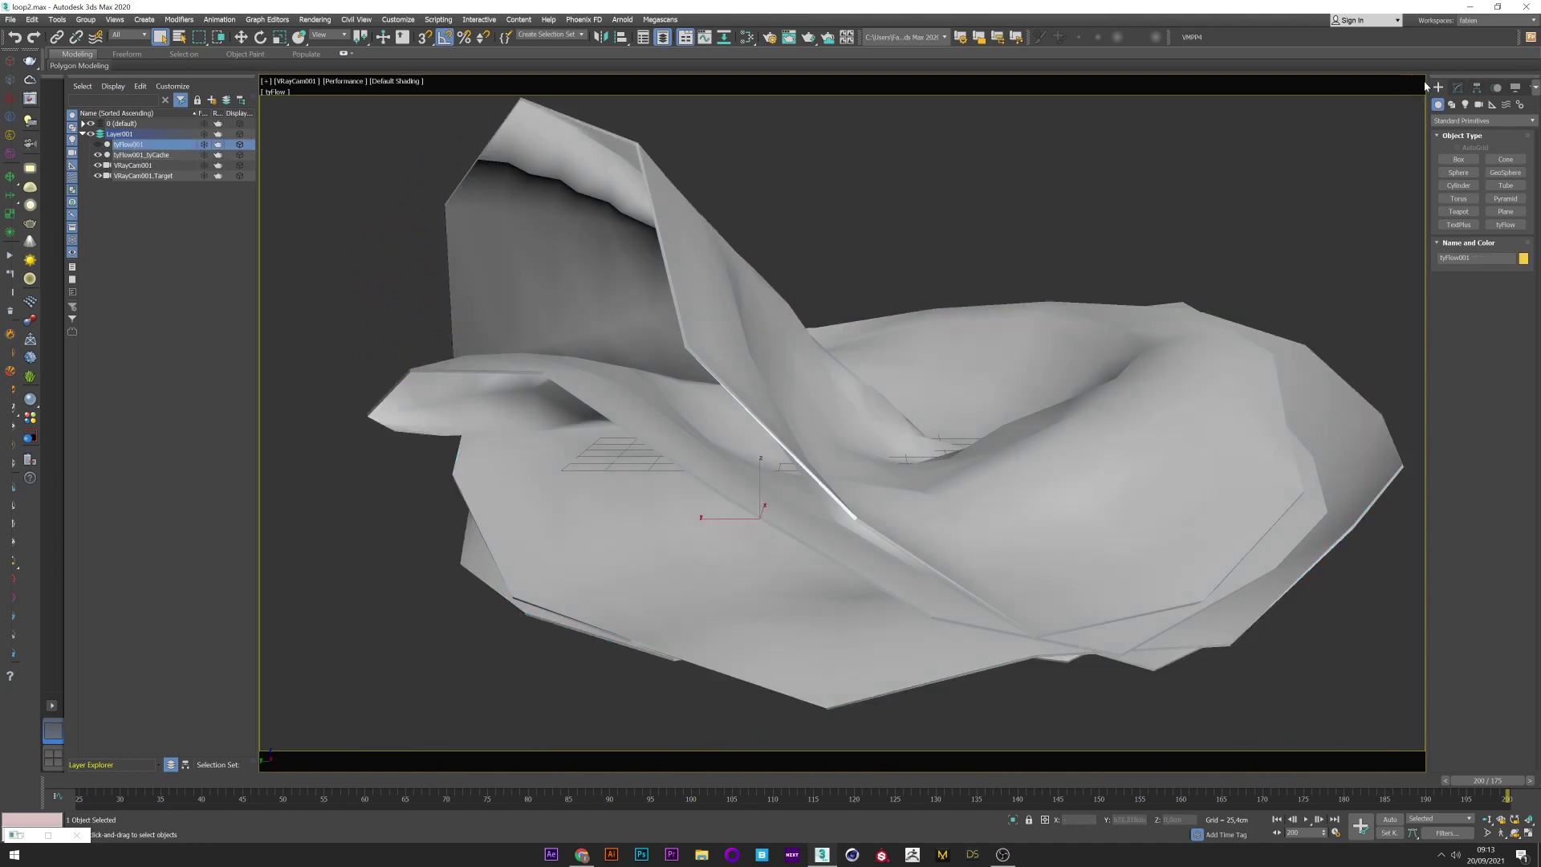
click(1457, 86)
right_click(1444, 136)
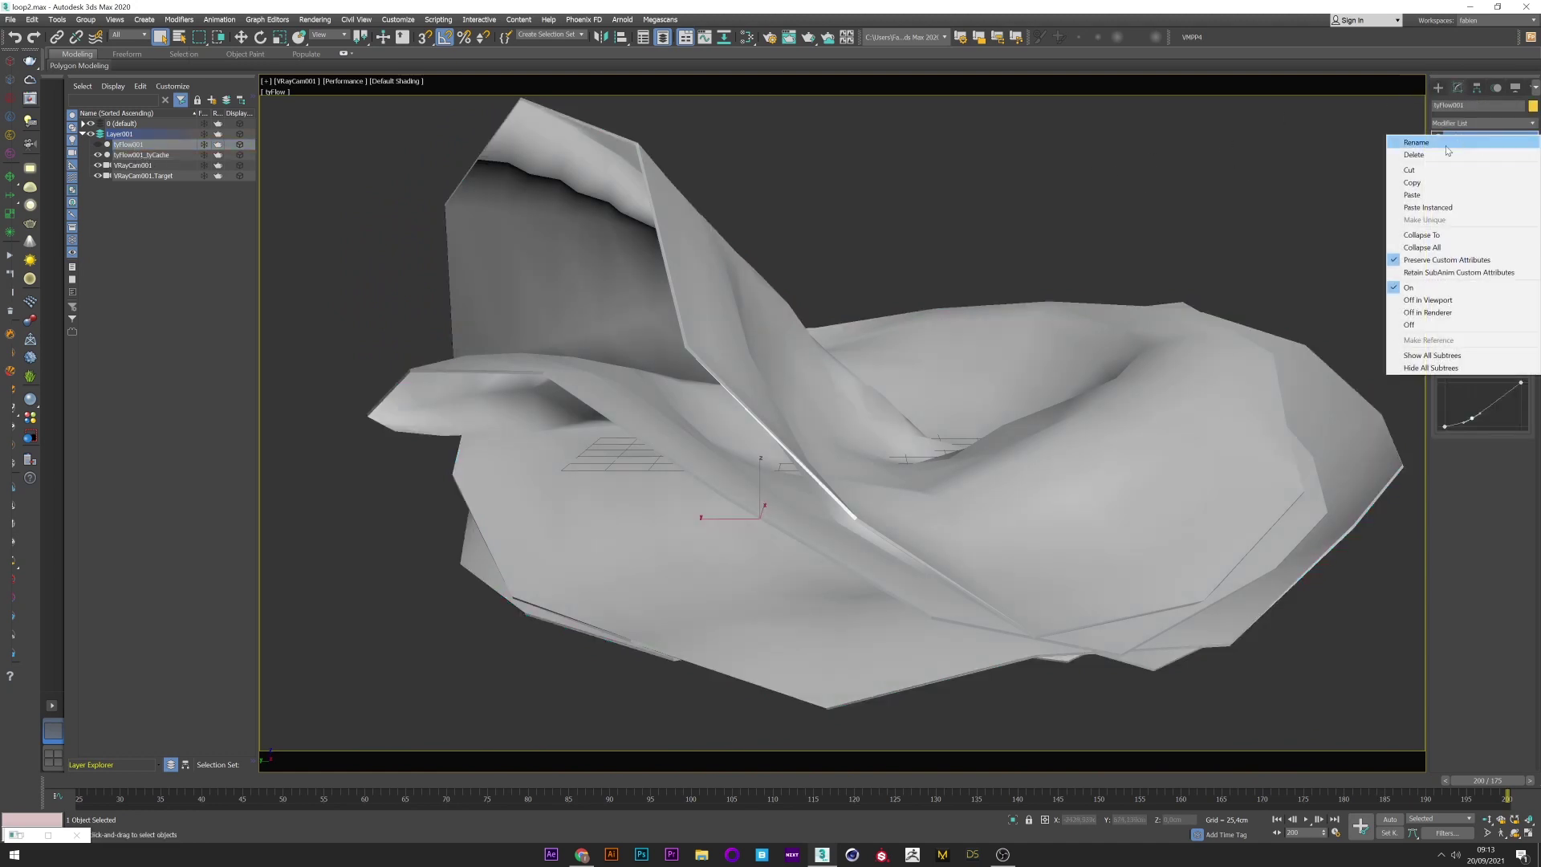
click(1427, 183)
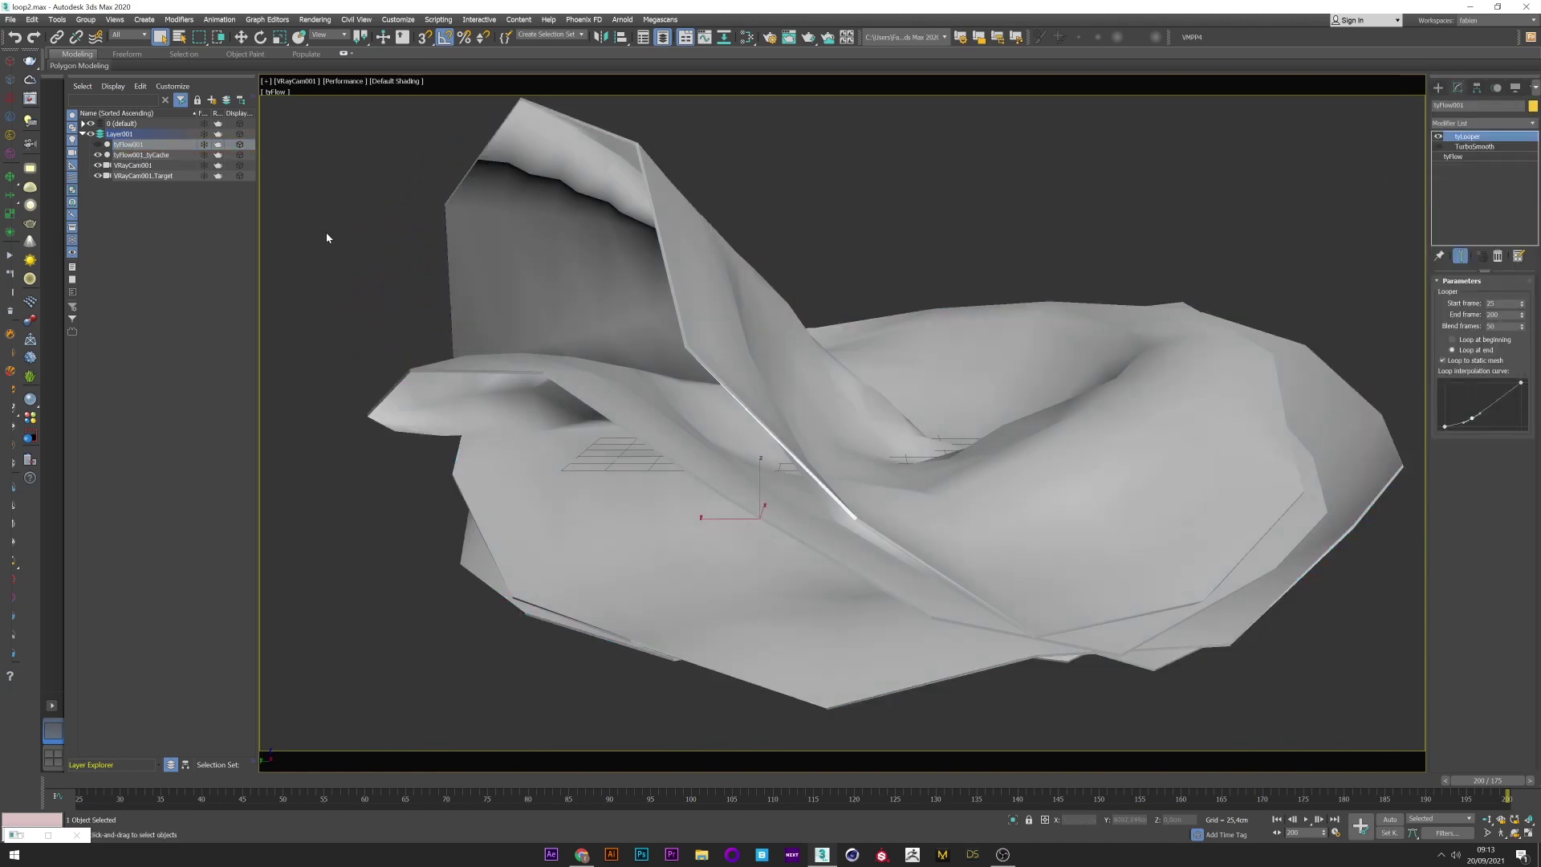
click(104, 154)
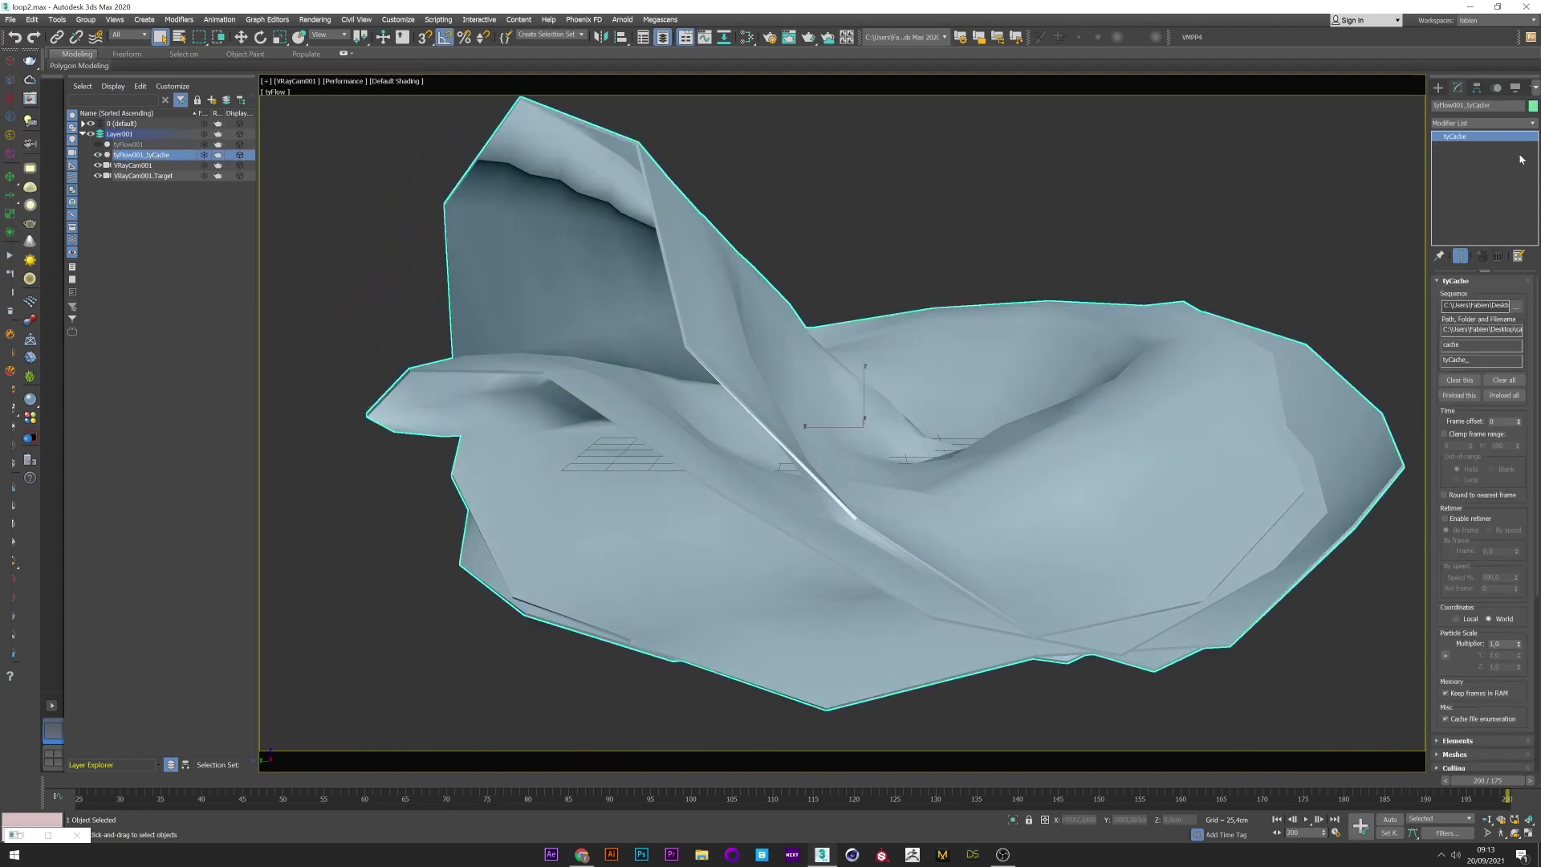
right_click(1456, 137)
click(1461, 147)
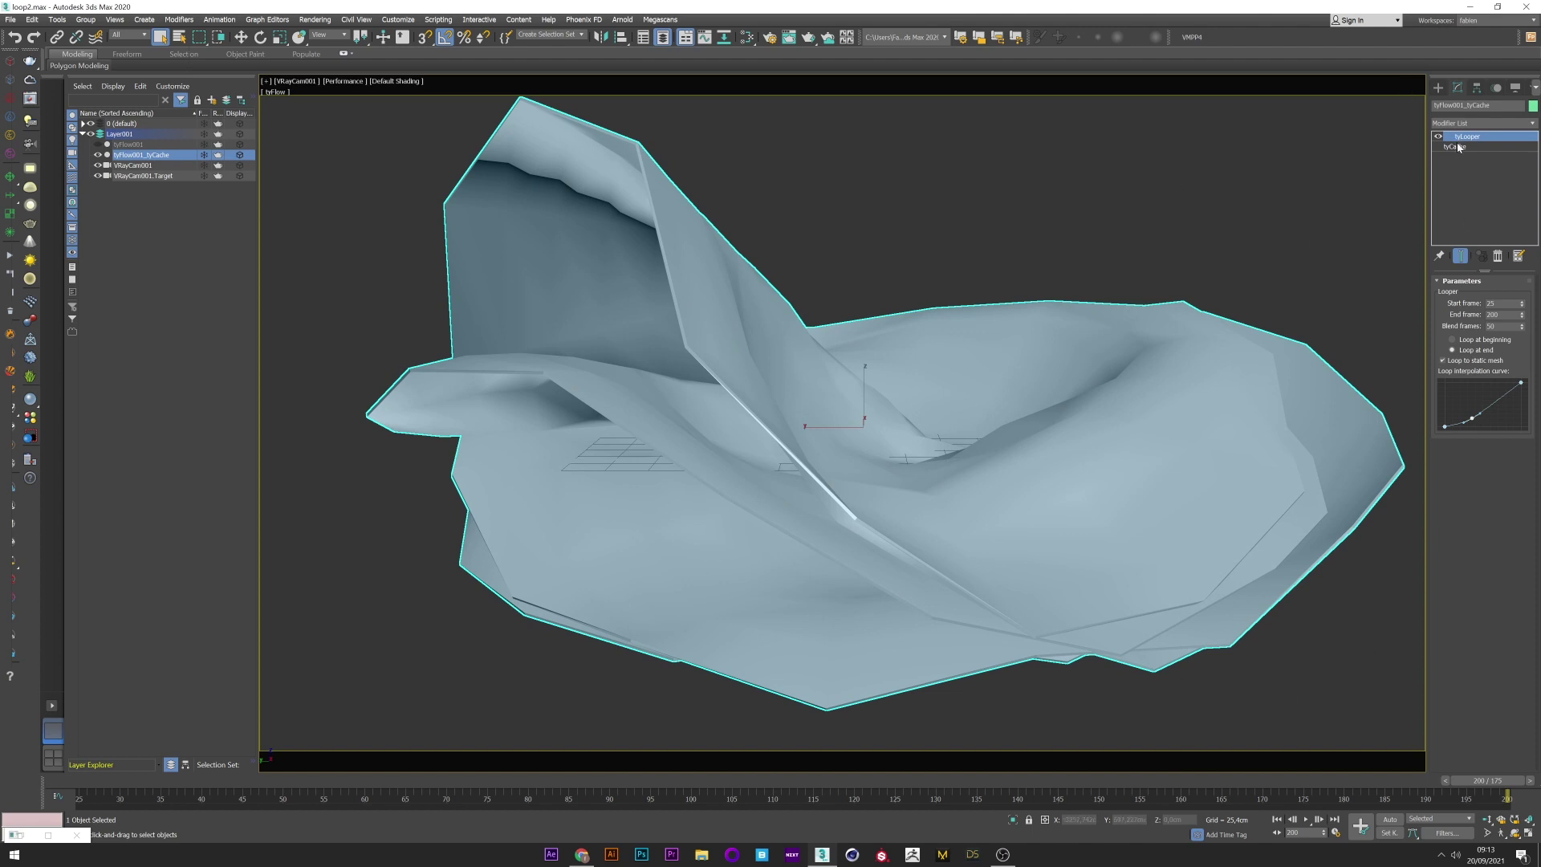
Disable GPU instancing in the tyCache object's display settings.
click(1458, 147)
scroll(1508, 622, down, 2)
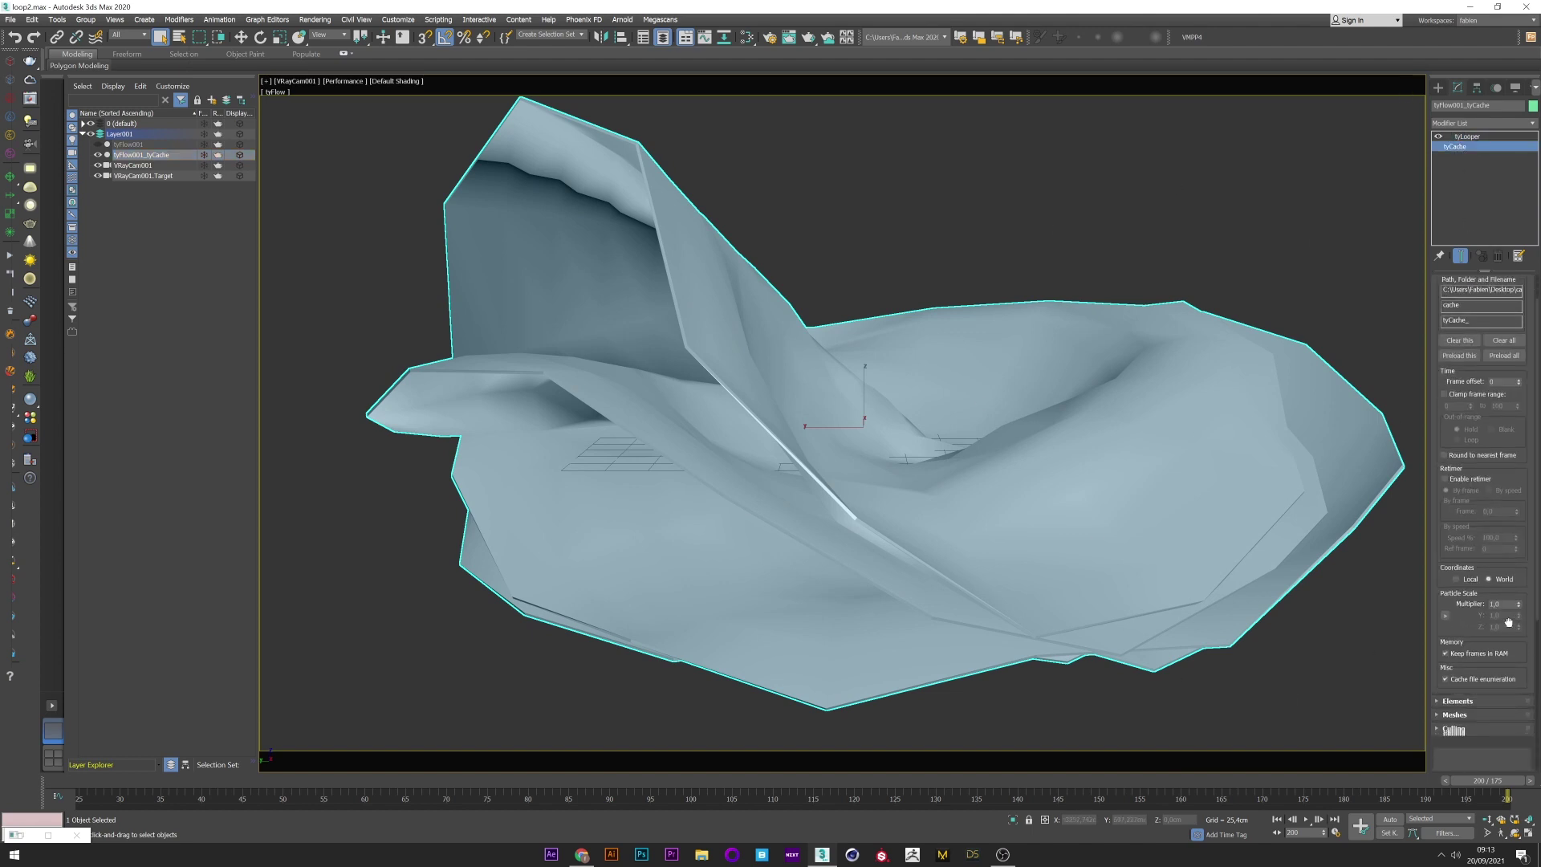
drag(1508, 621, 1494, 385)
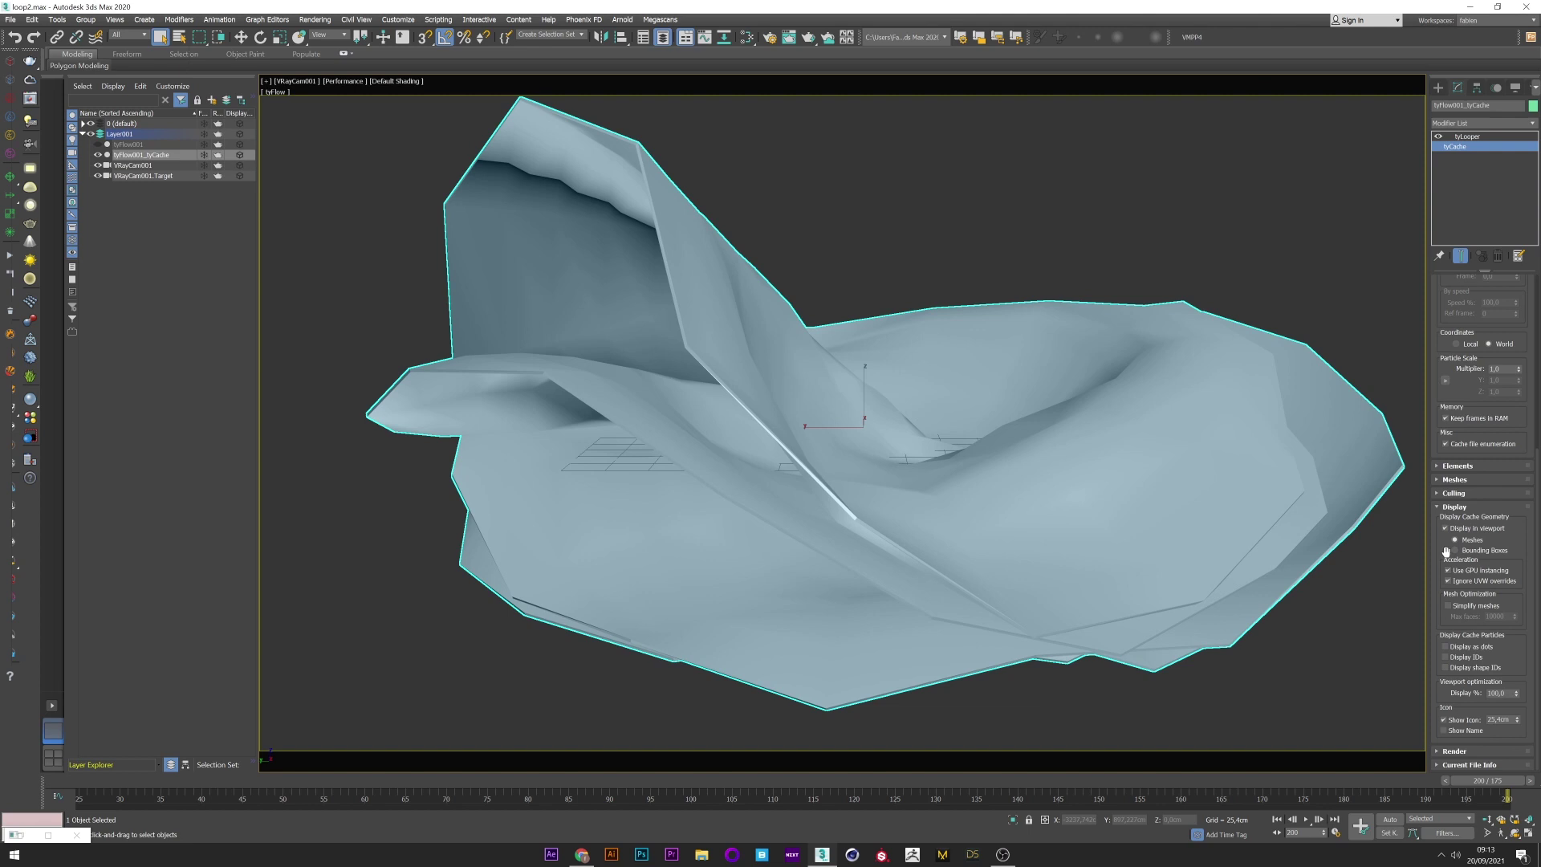
click(1454, 571)
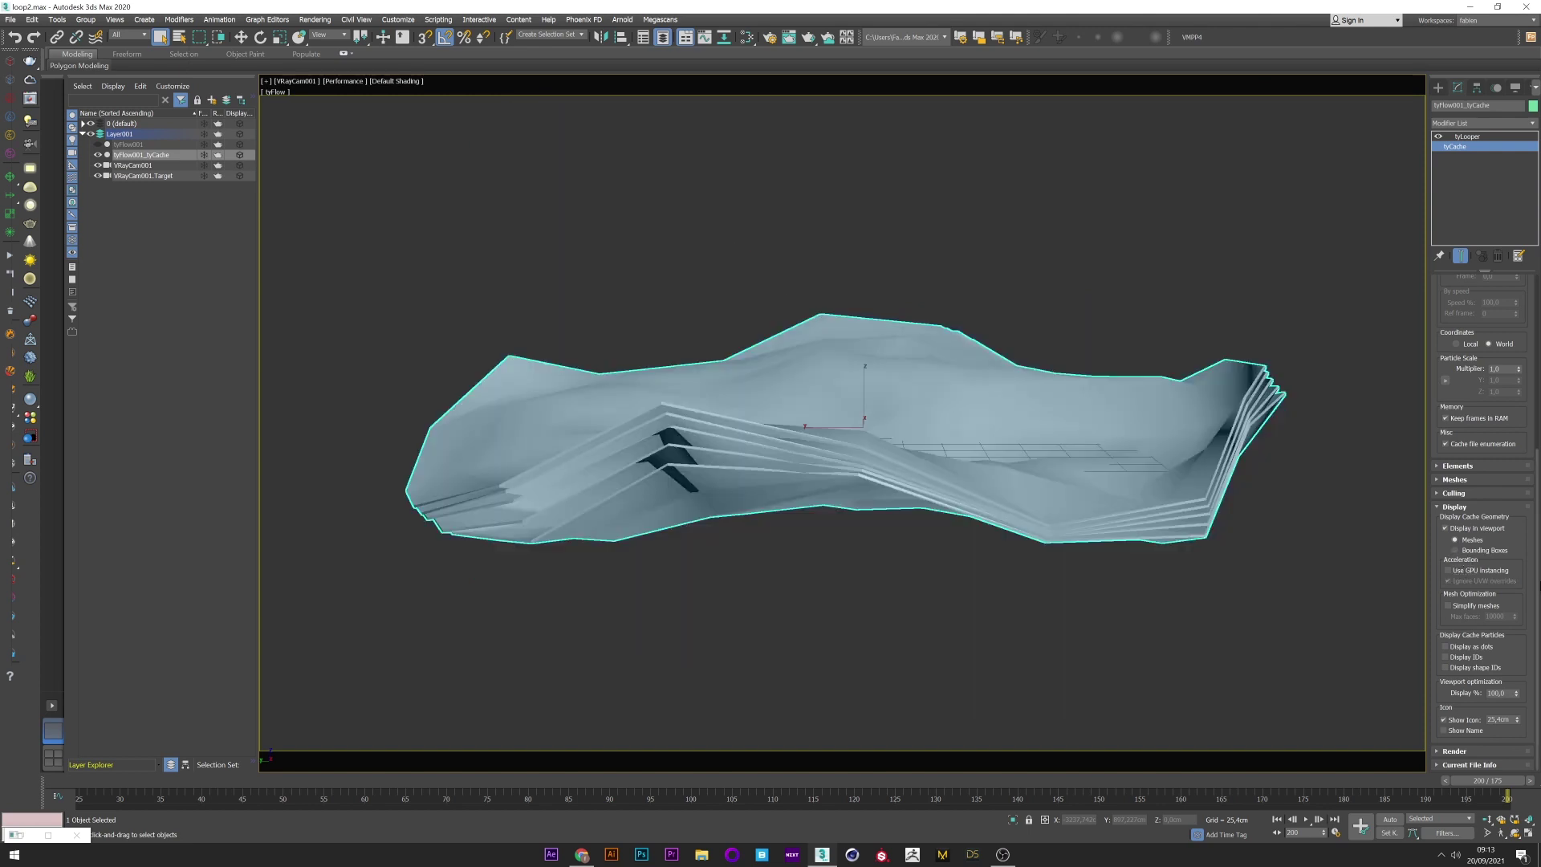
Scrub the tyCache animation through to its final frame to check the cloth loop.
drag(79, 788, 1397, 782)
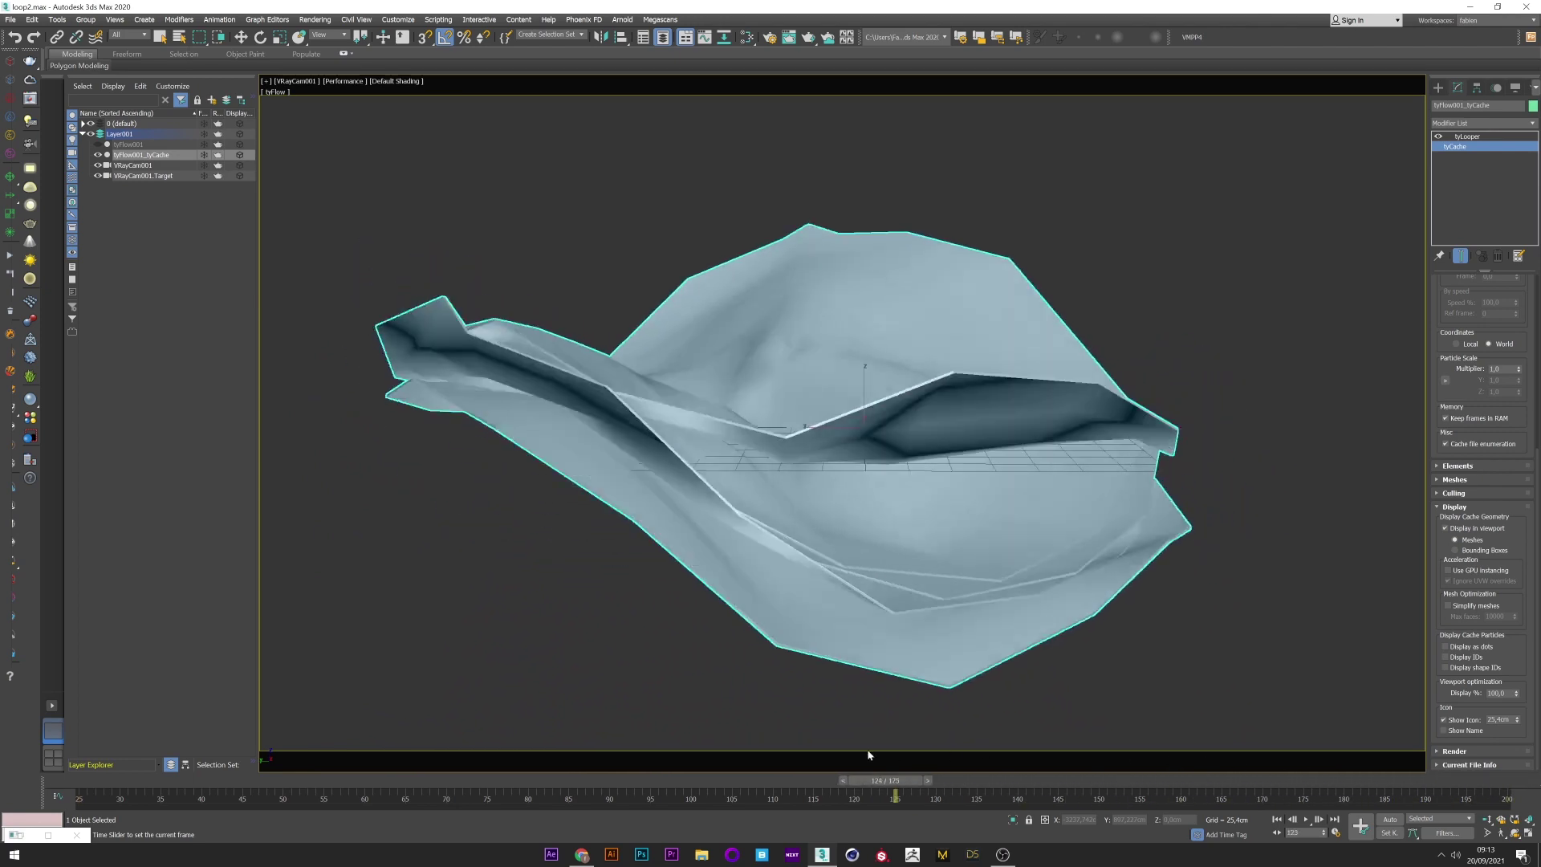
drag(868, 754, 1525, 752)
key(Page_Up)
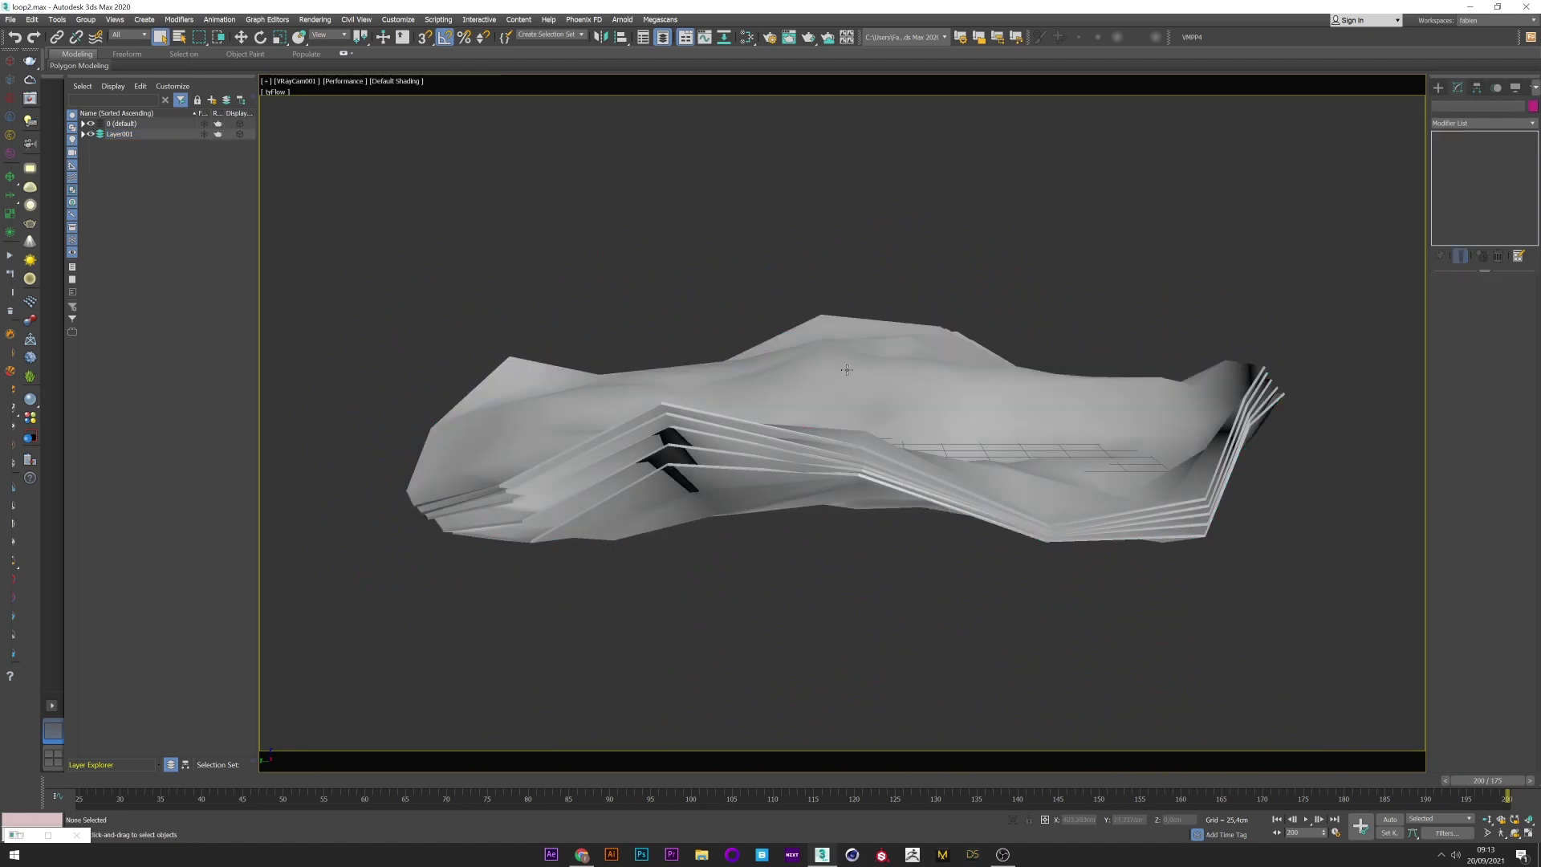
Export the selected looped tyCache object as an Alembic file named loop on the desktop, keeping the default export options.
click(10, 19)
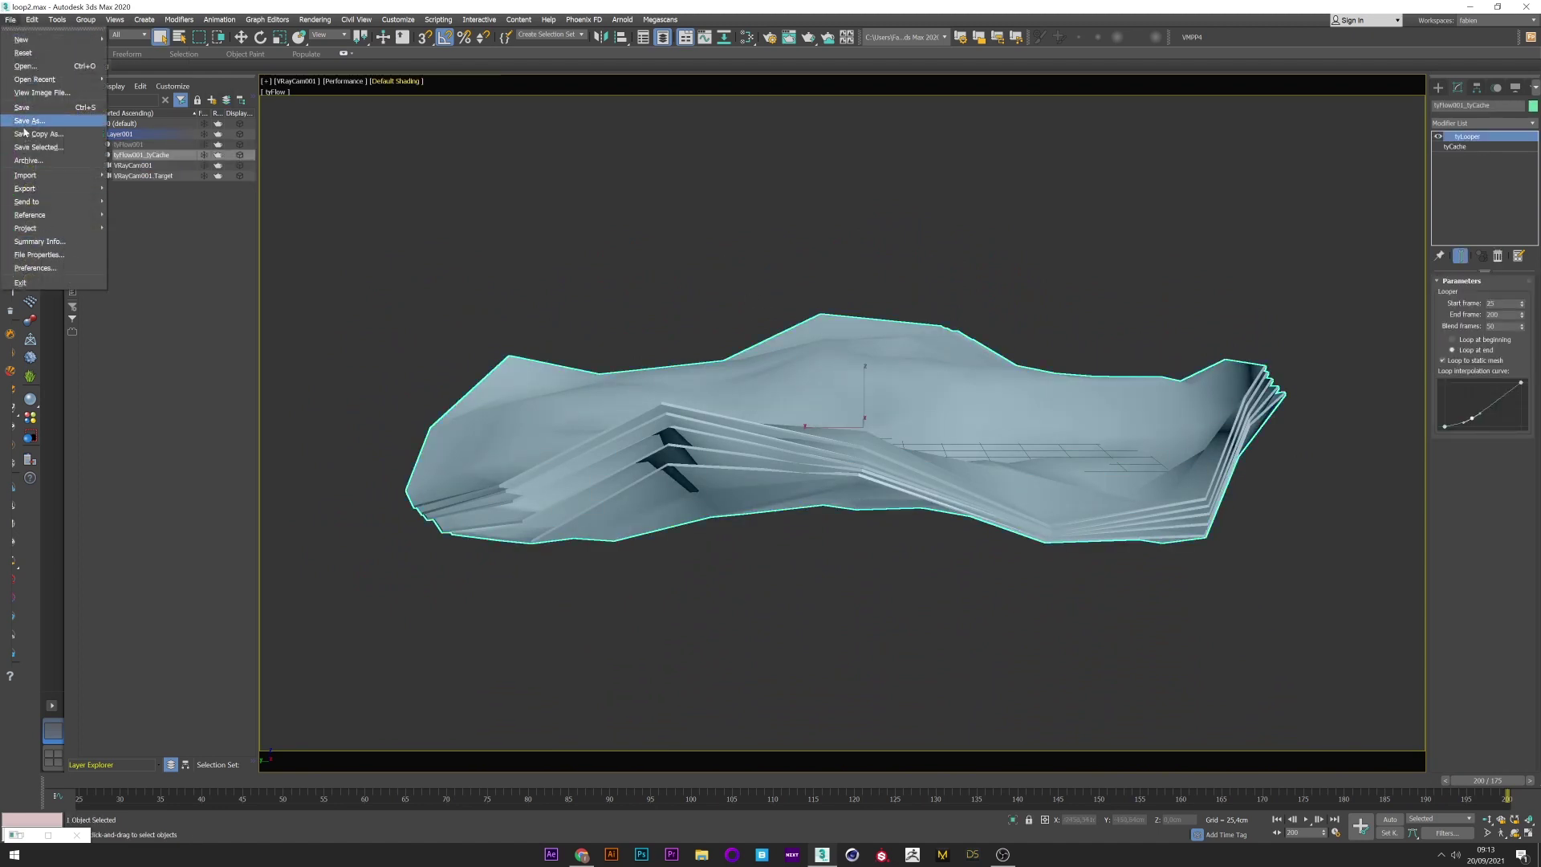
mouse_move(62, 187)
click(146, 202)
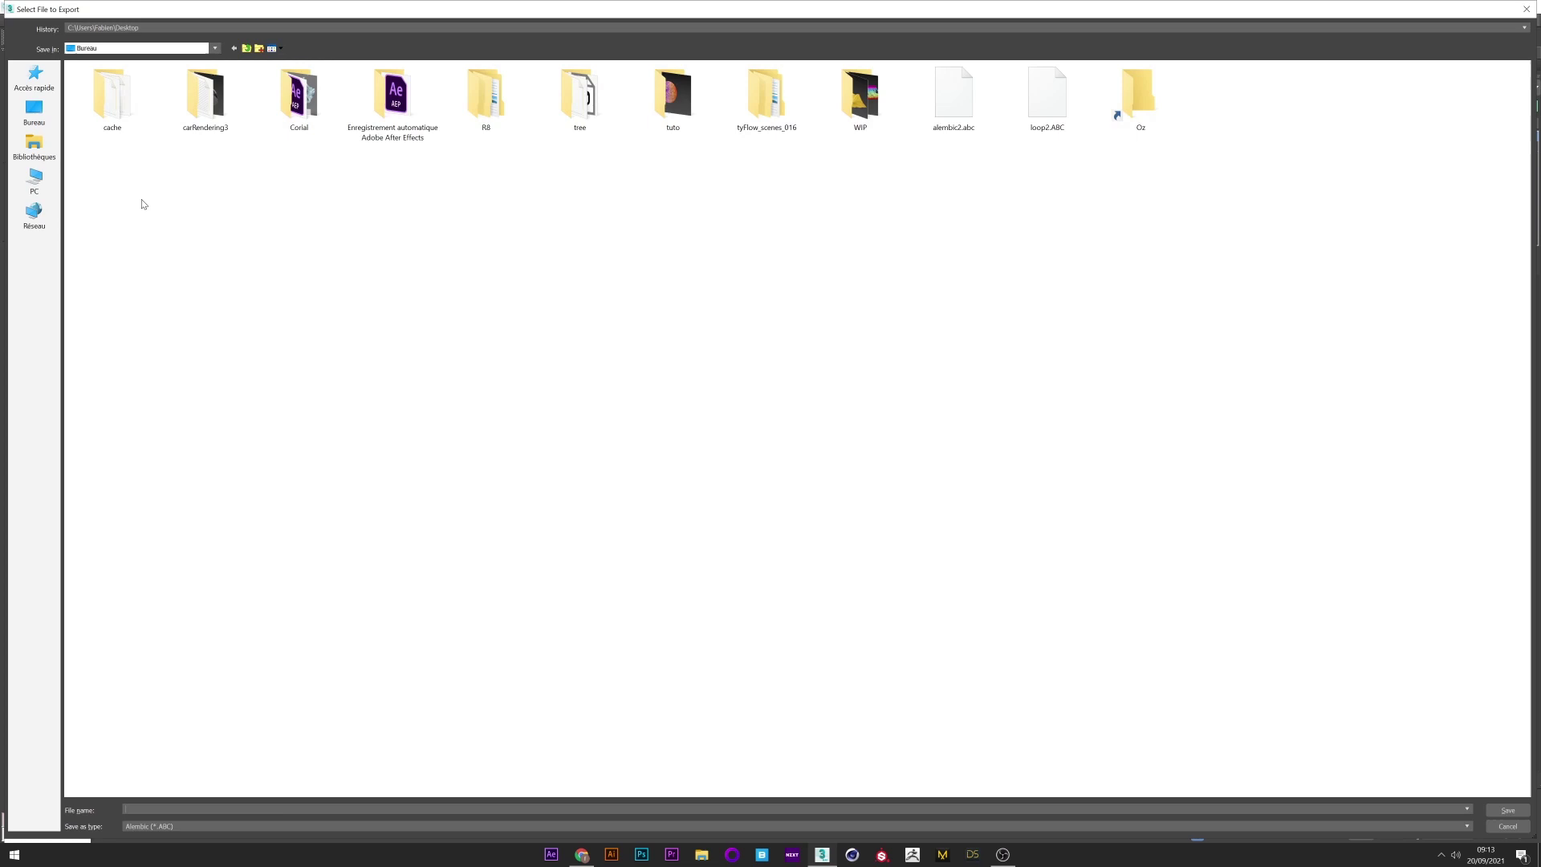
text(l)
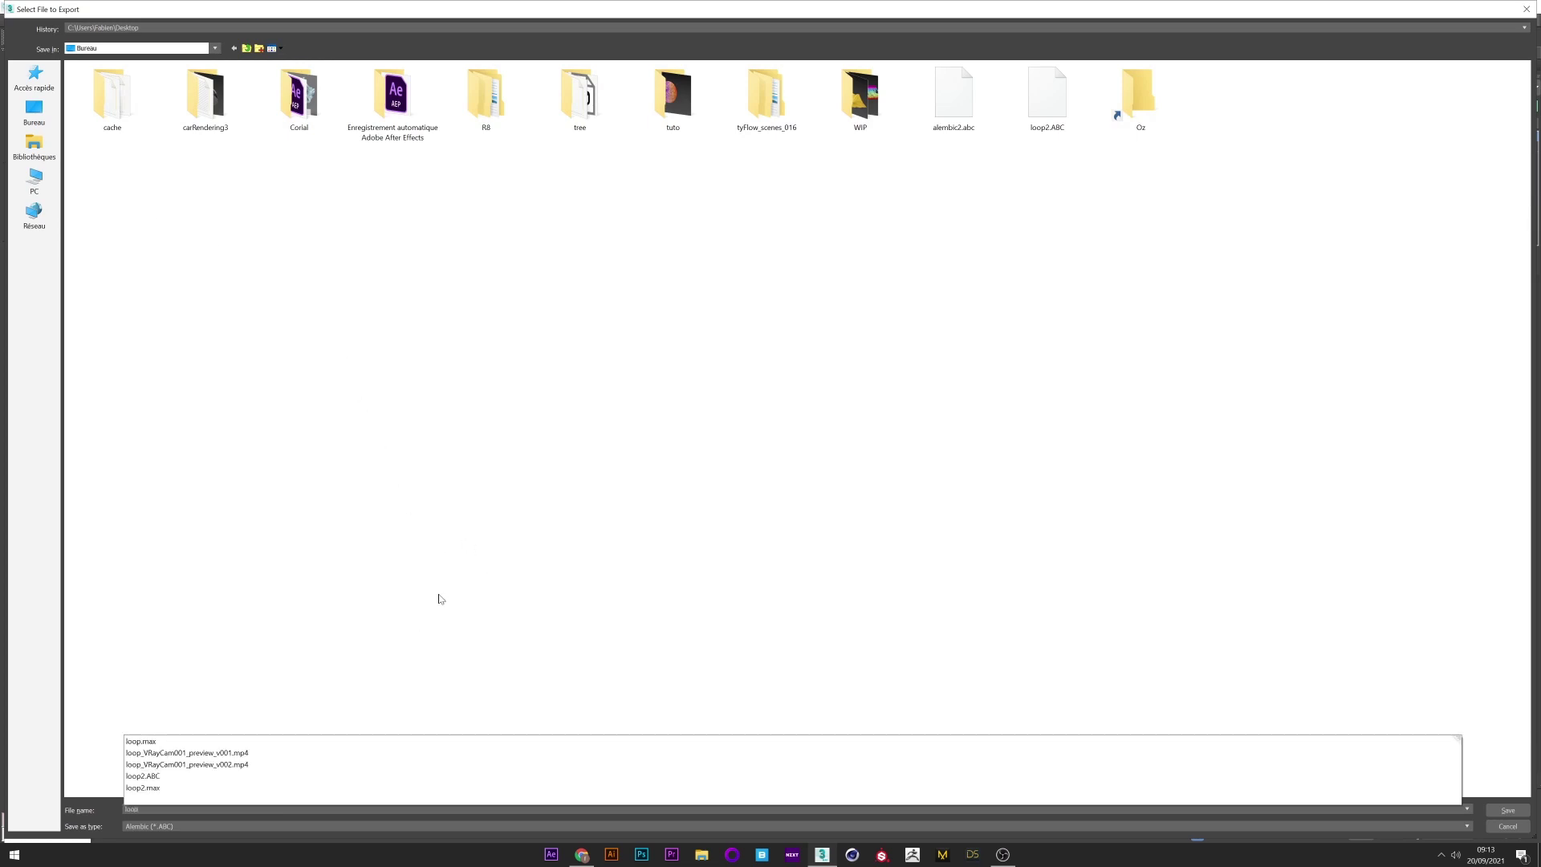
text(oop)
click(1507, 810)
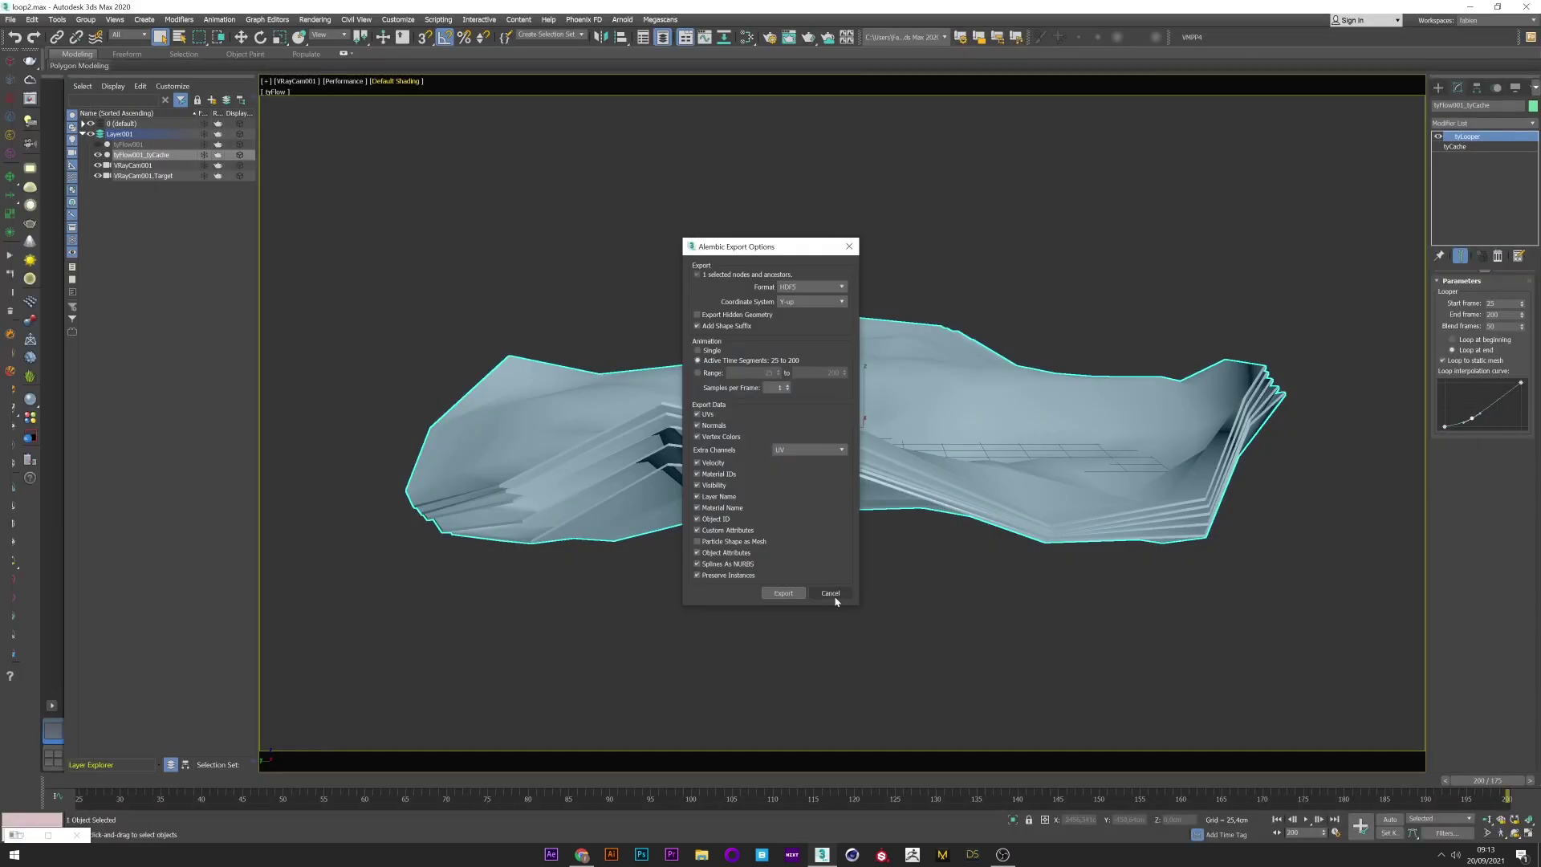
click(786, 594)
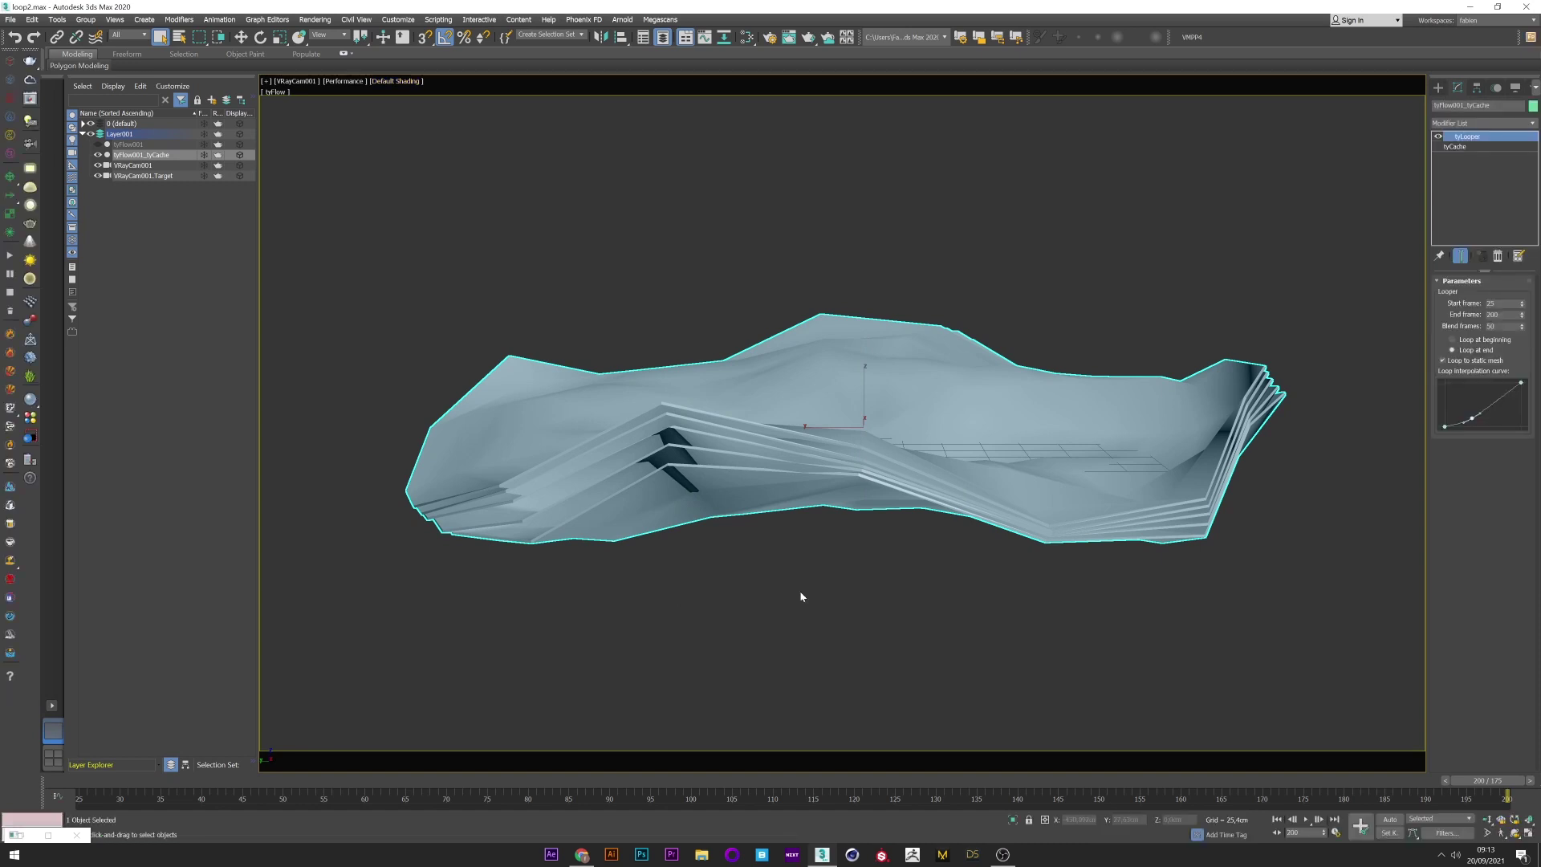
Import the desktop's loop.ABC file into the scene with the default Alembic import options.
click(9, 18)
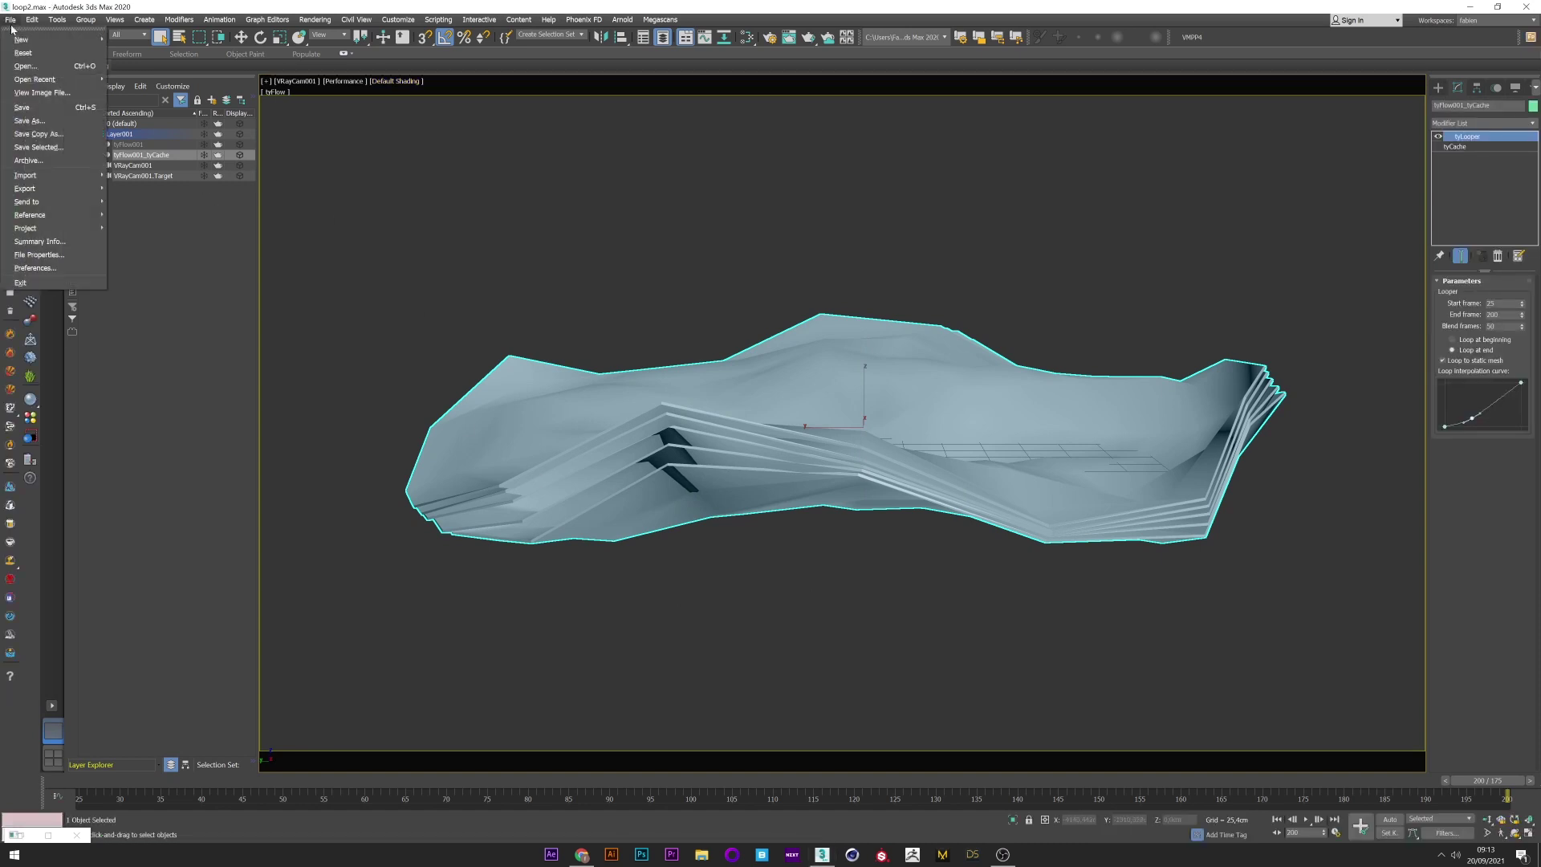
mouse_move(58, 175)
click(134, 175)
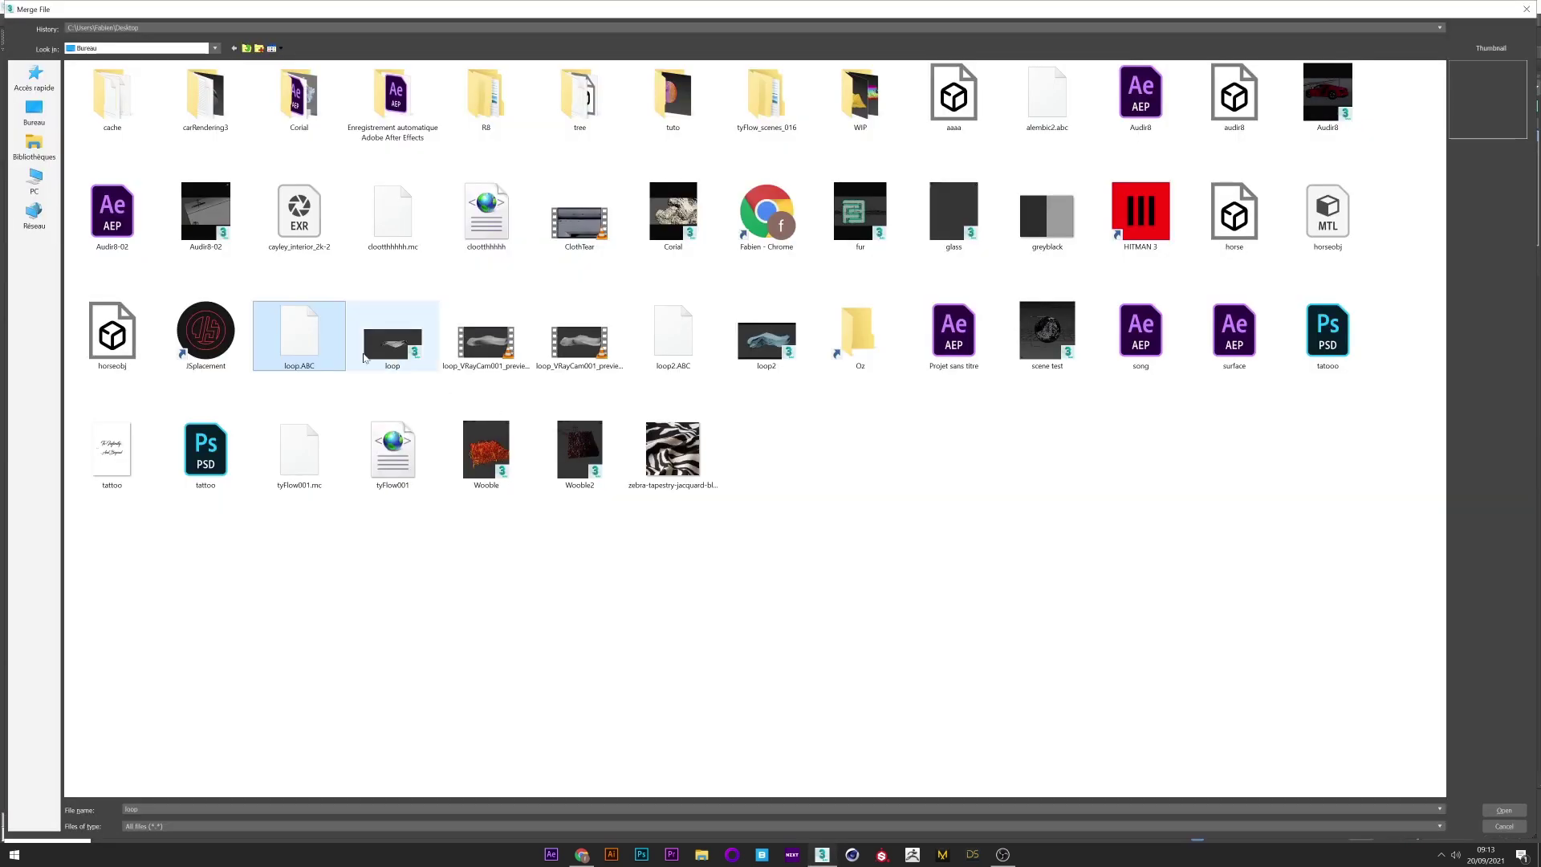
double_click(296, 332)
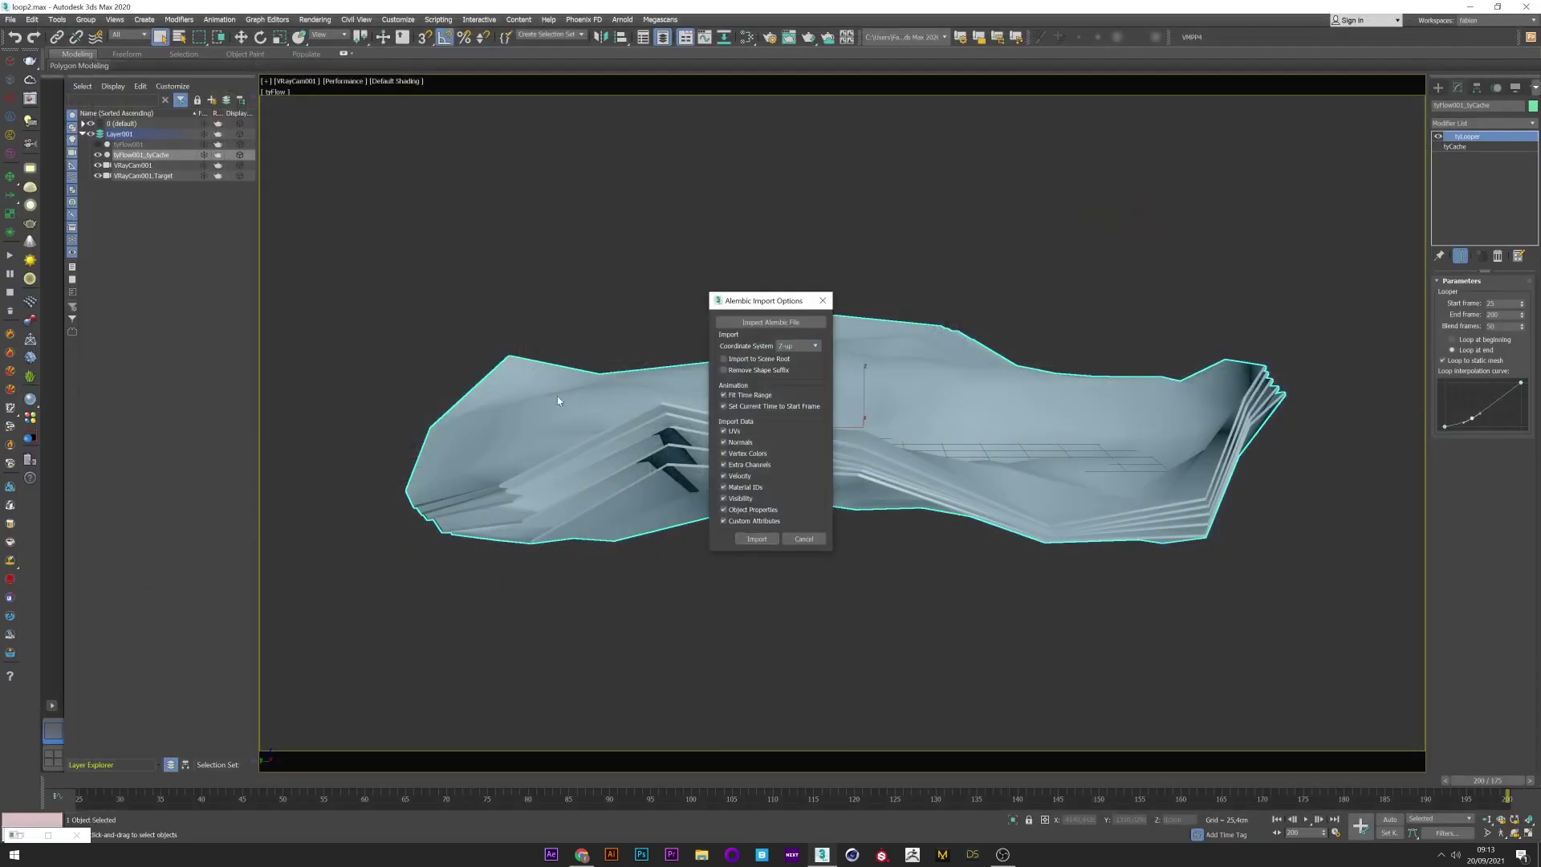
click(757, 538)
Hide the tyFlow001_tyCache object, scrub the start of the imported Alembic animation, and clear the selection.
key(e)
drag(865, 466, 594, 456)
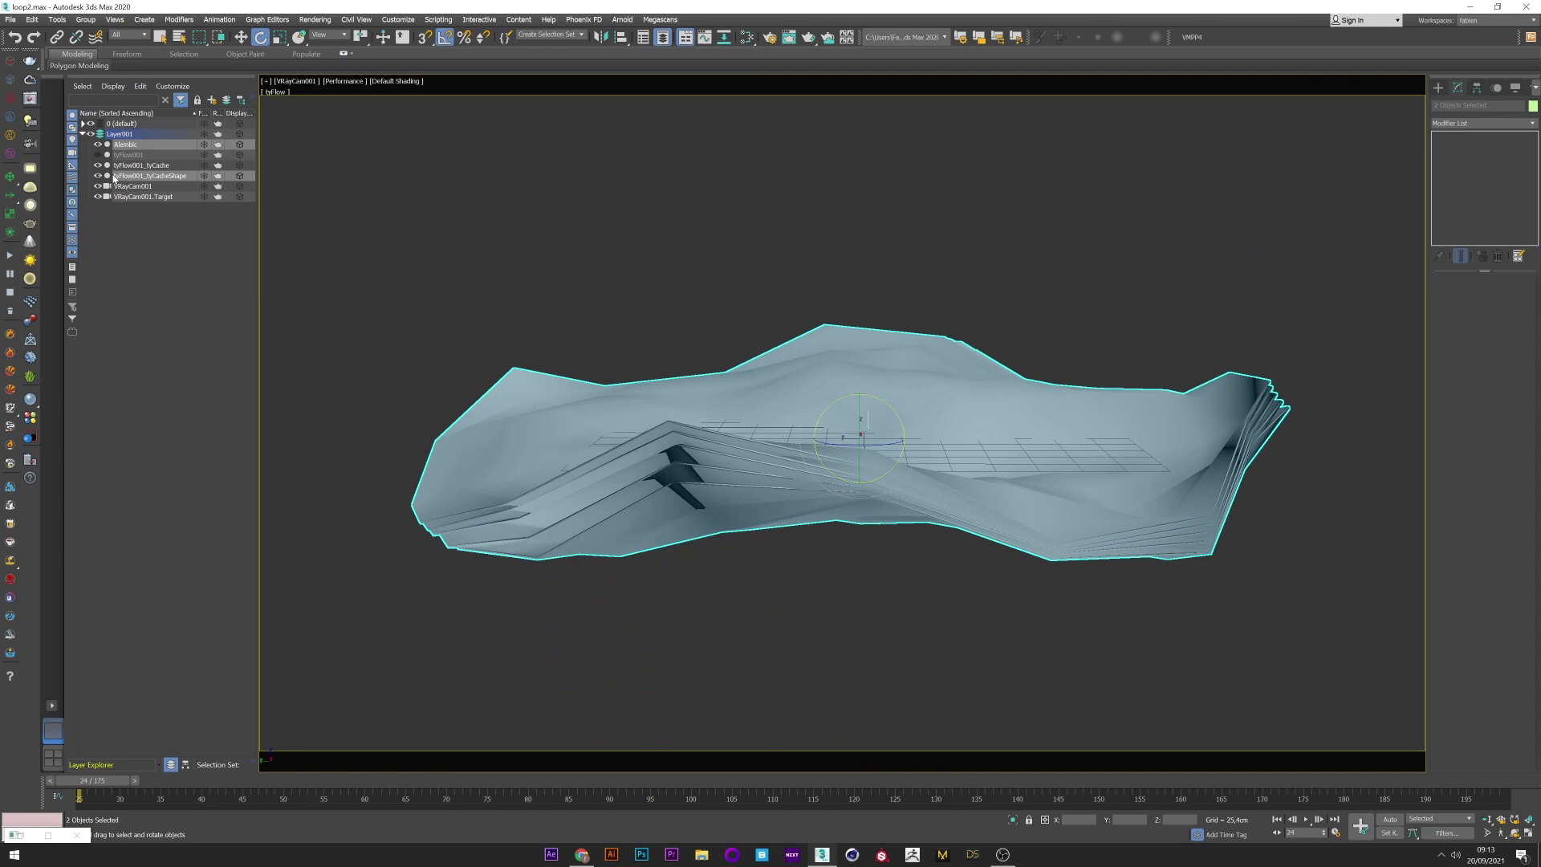
drag(100, 785, 94, 610)
key(e)
click(166, 313)
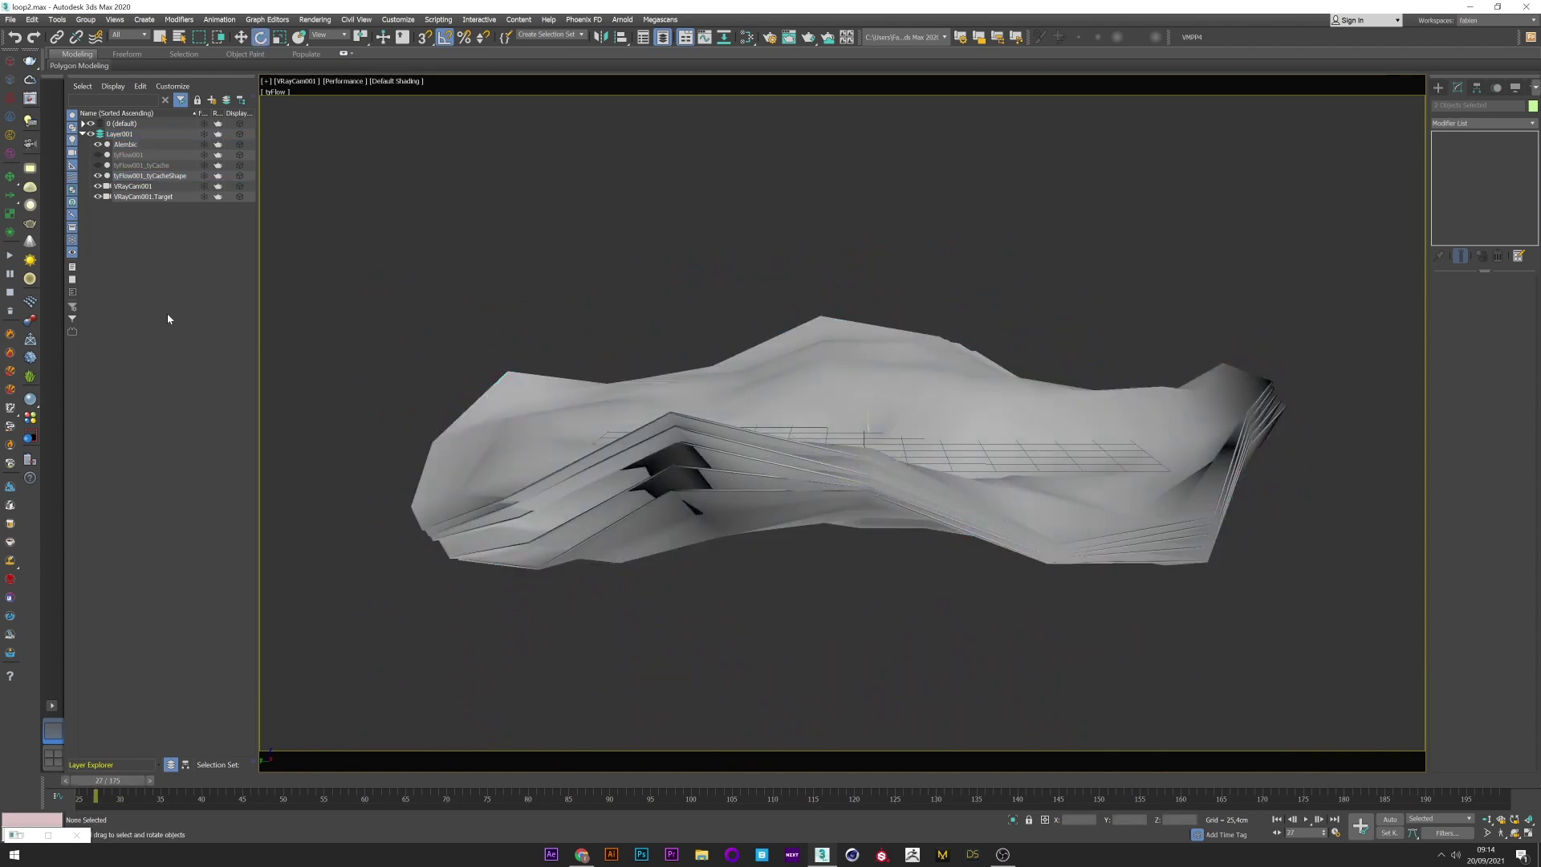
Select the imported tyFlow001_tyCacheShape object and set its playback type to Playback Graph.
click(150, 176)
click(1481, 476)
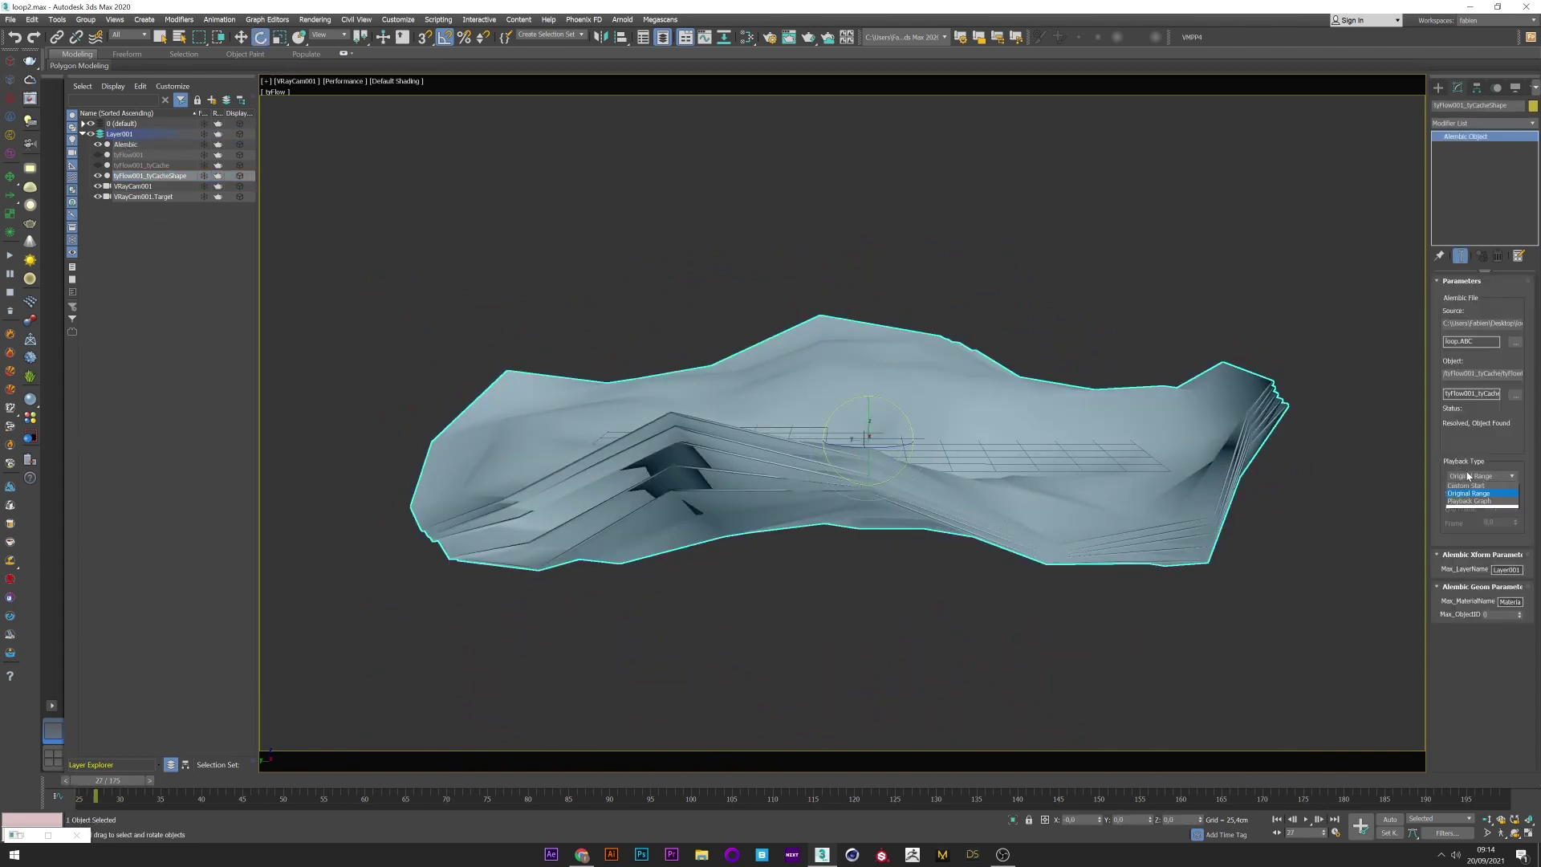
click(1474, 509)
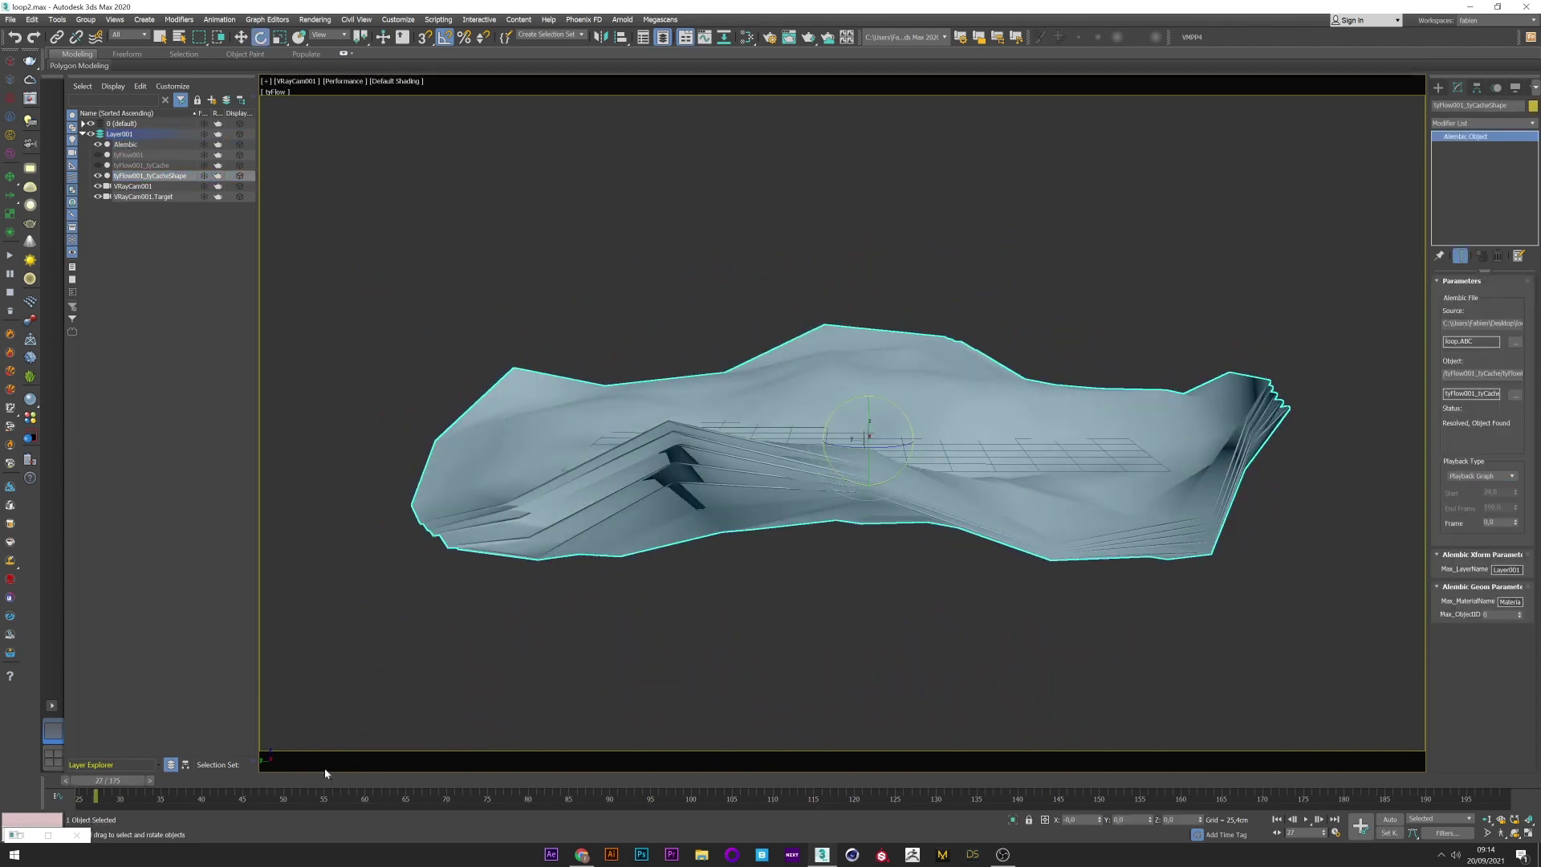
Turn on Auto Key and animate the Alembic object's playback frame from the timeline start up to a value of 200.
click(1393, 820)
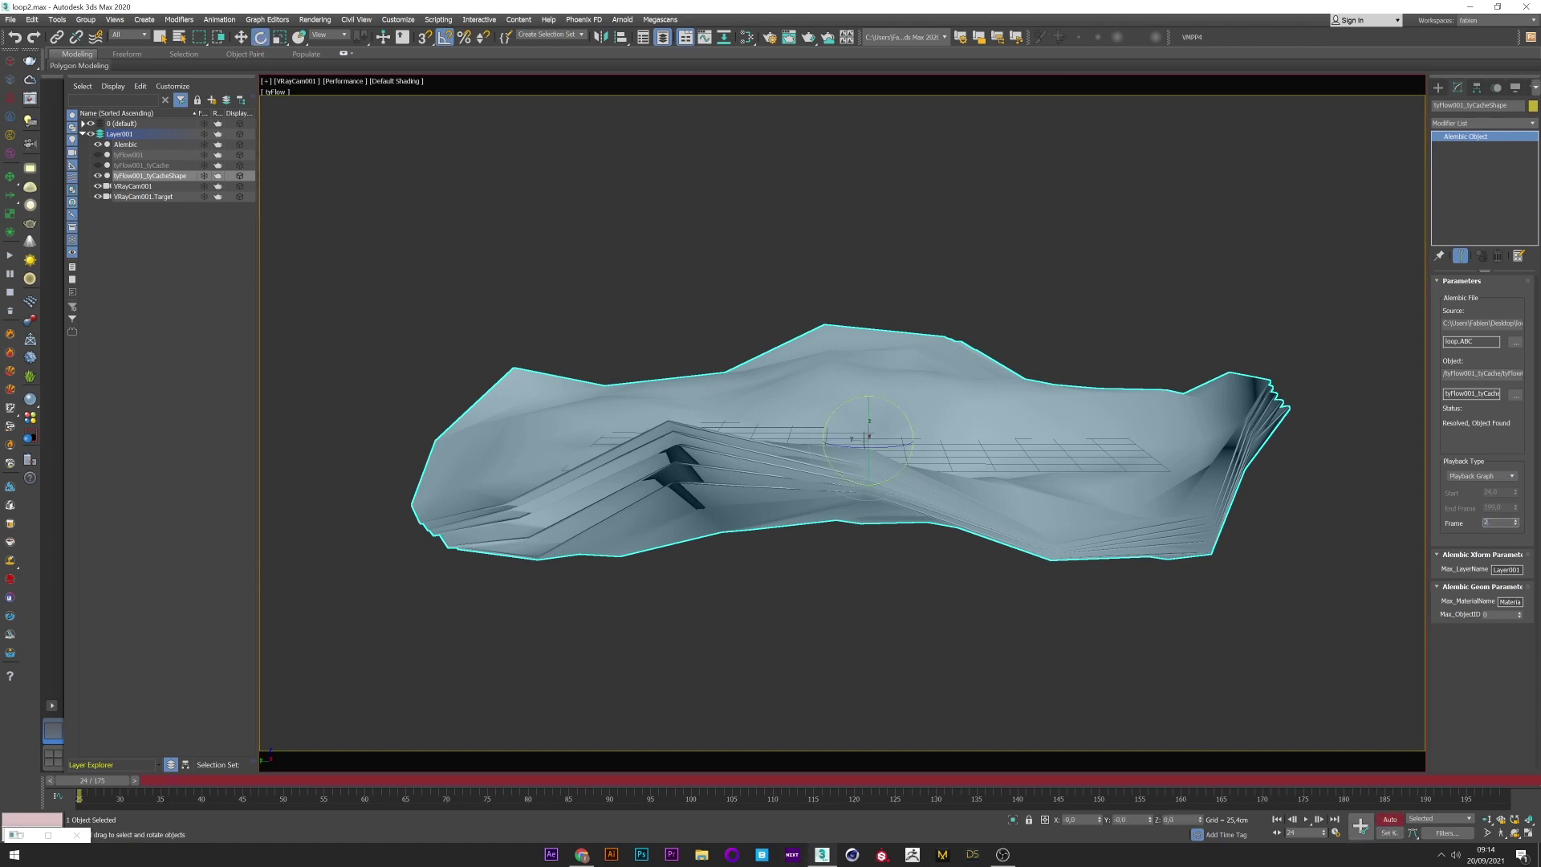
click(647, 782)
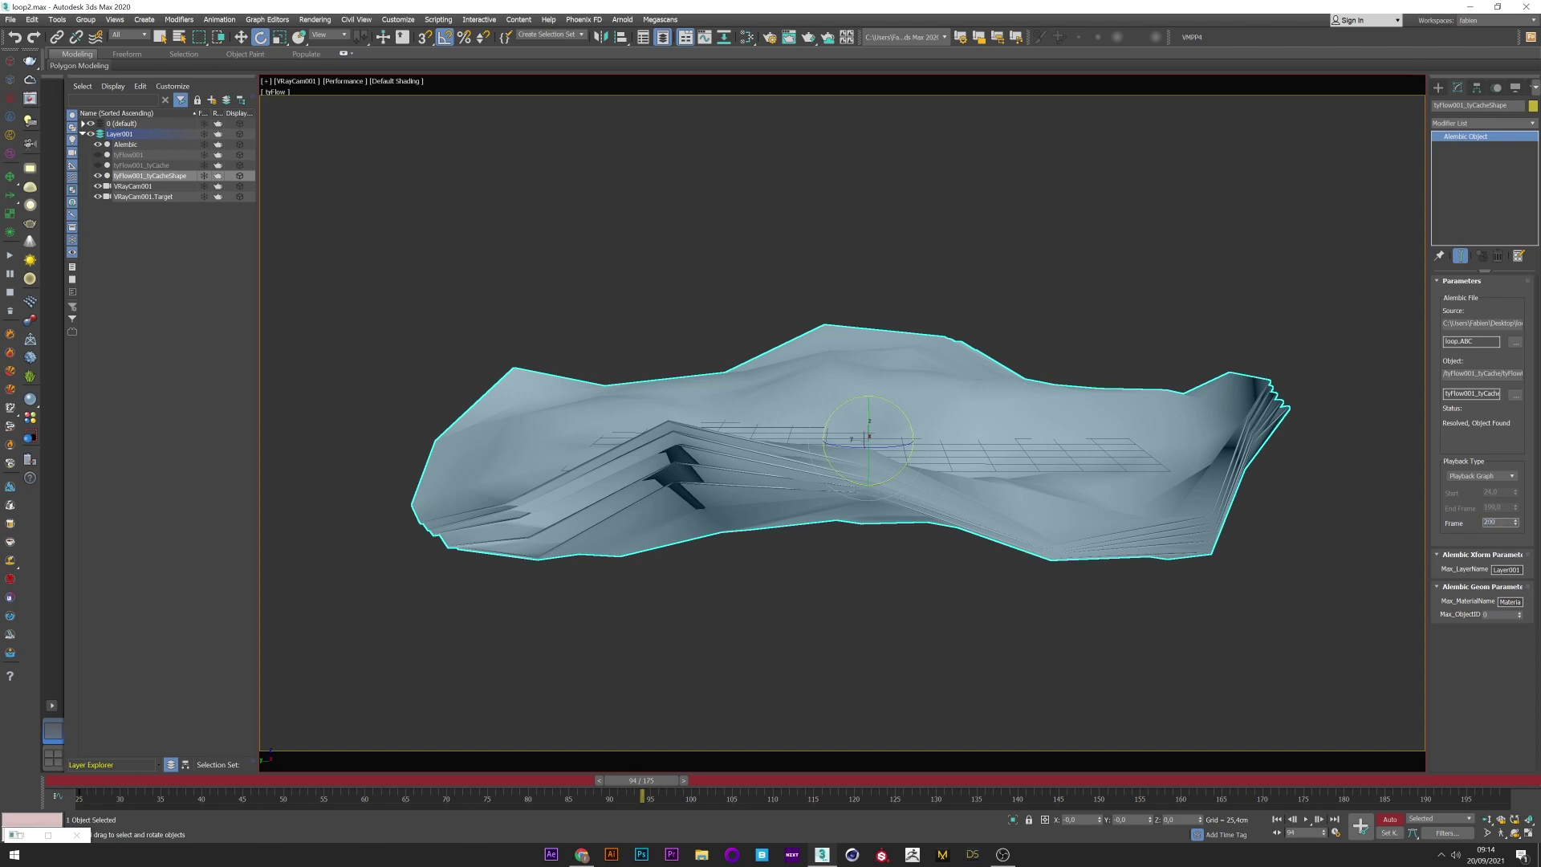
key(slash)
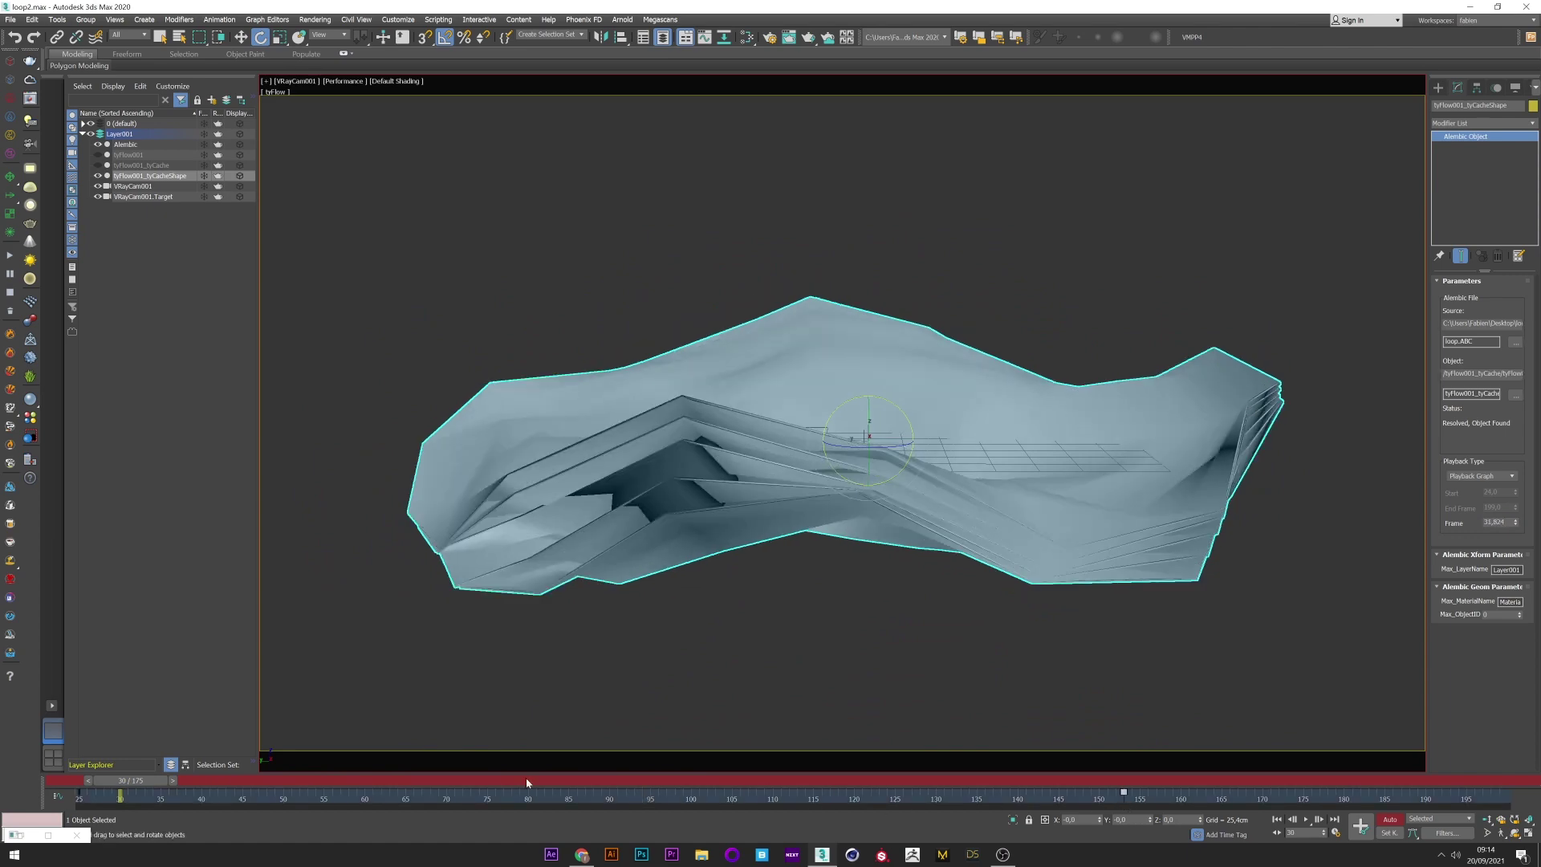
Try different timings for the end playback key, place it at about frame 150, and scrub to preview the speed.
mouse_move(141, 786)
mouse_down()
mouse_move(751, 785)
mouse_move(371, 786)
mouse_move(1114, 806)
mouse_move(168, 794)
mouse_up()
key(e)
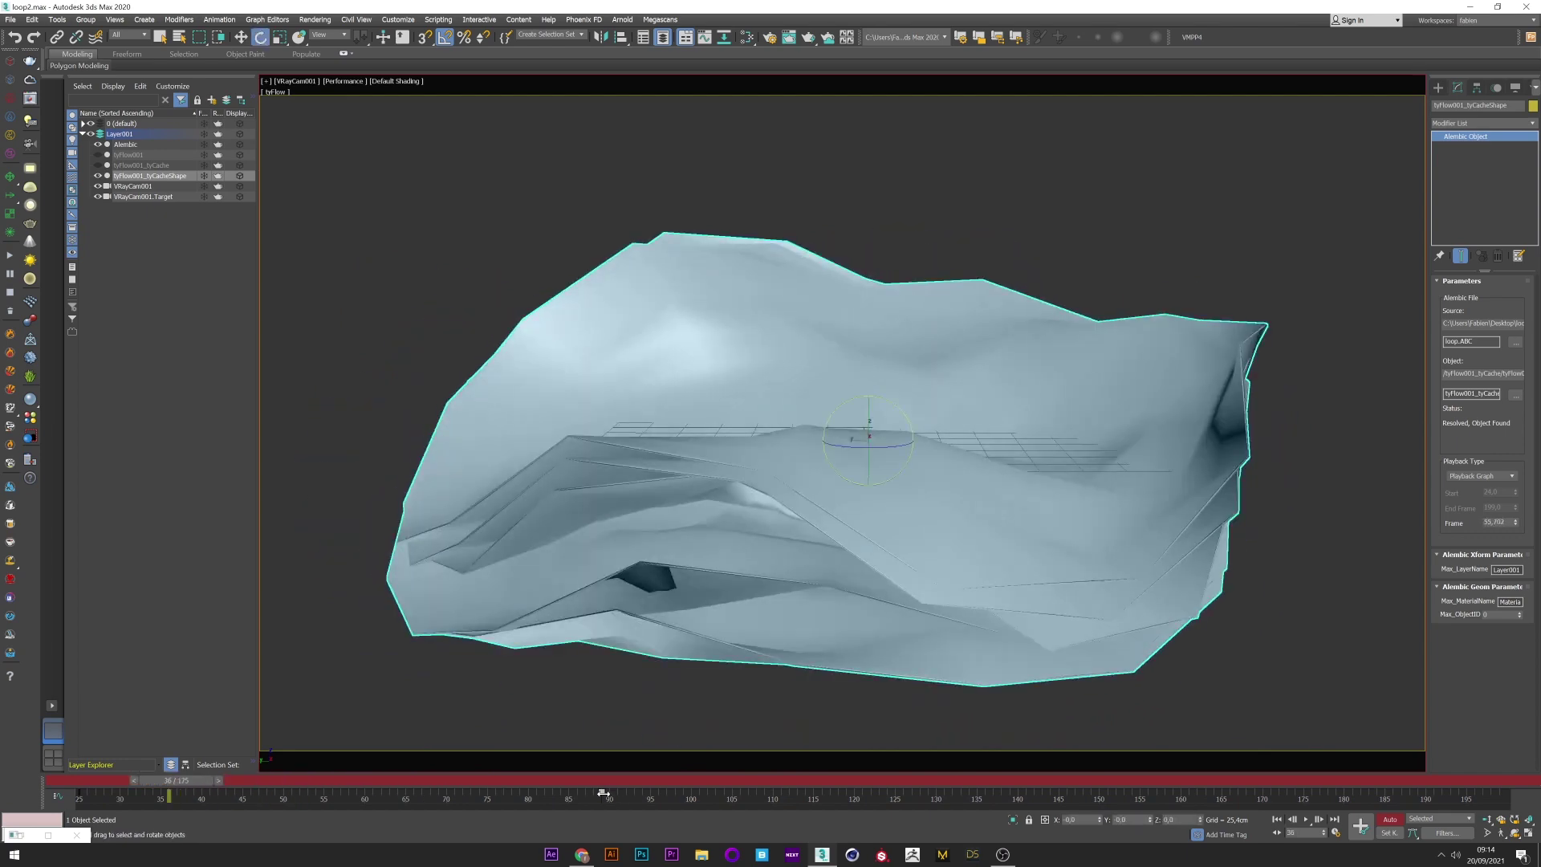
key(q)
drag(603, 793, 919, 798)
key(e)
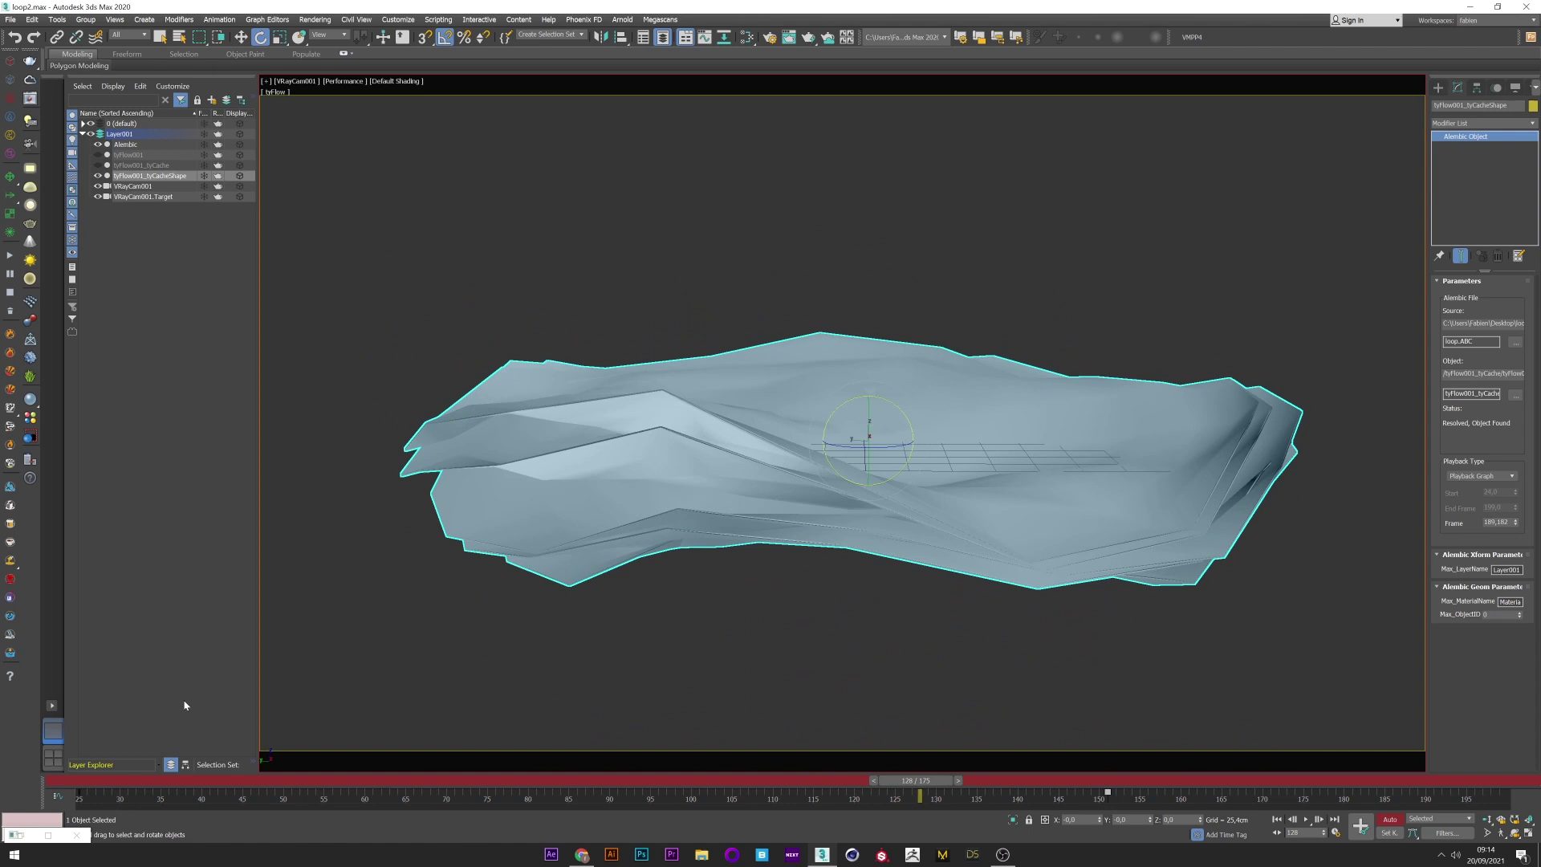
Extend the animation's end time to 700 in the time configuration and scrub through the longer timeline.
click(1335, 832)
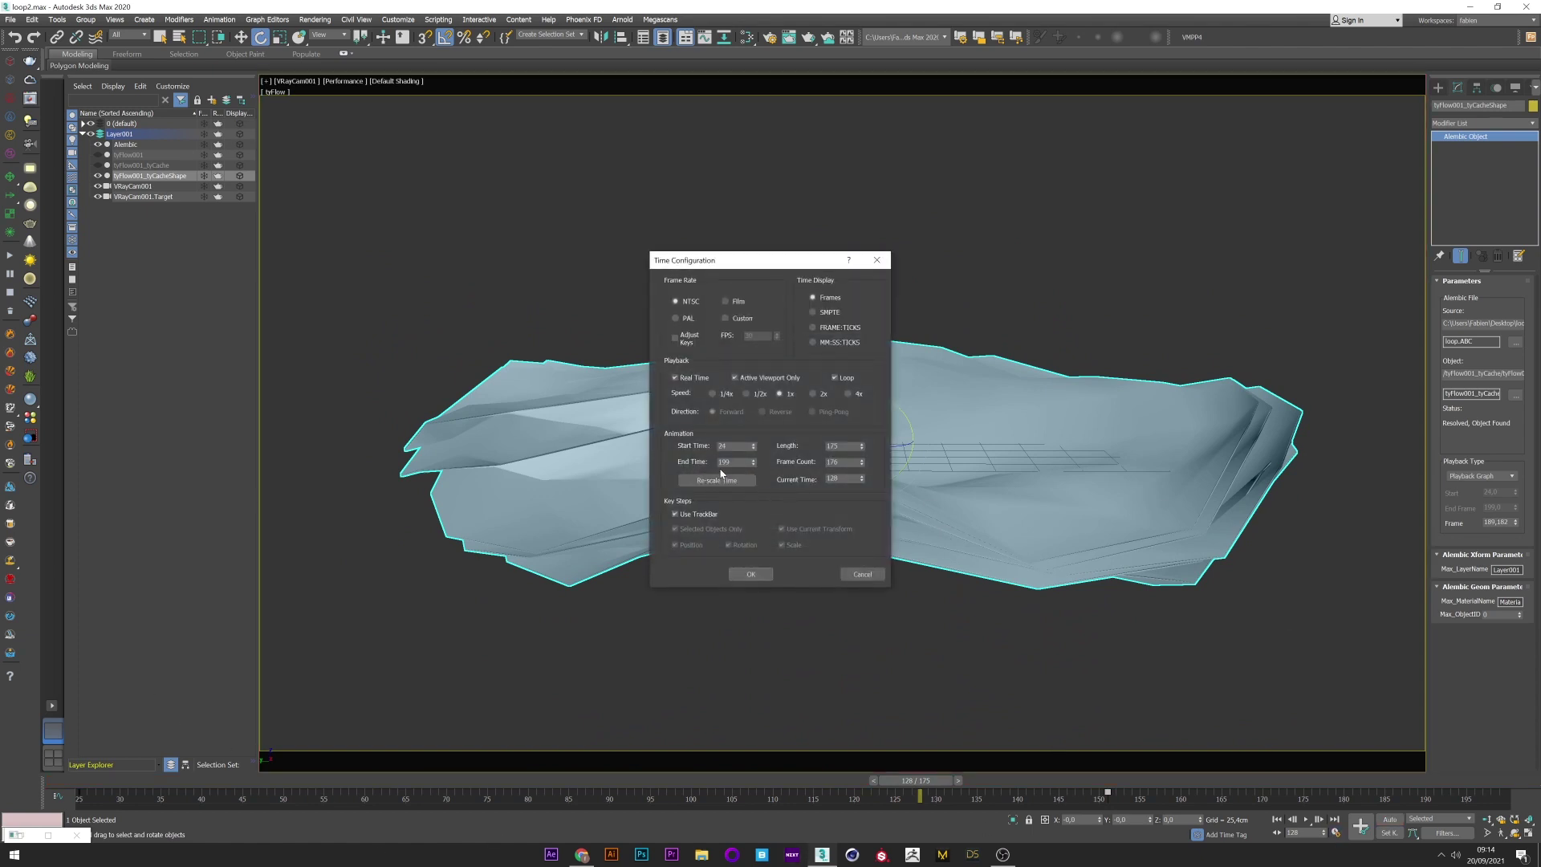
click(750, 574)
drag(307, 799, 268, 799)
drag(70, 804, 432, 673)
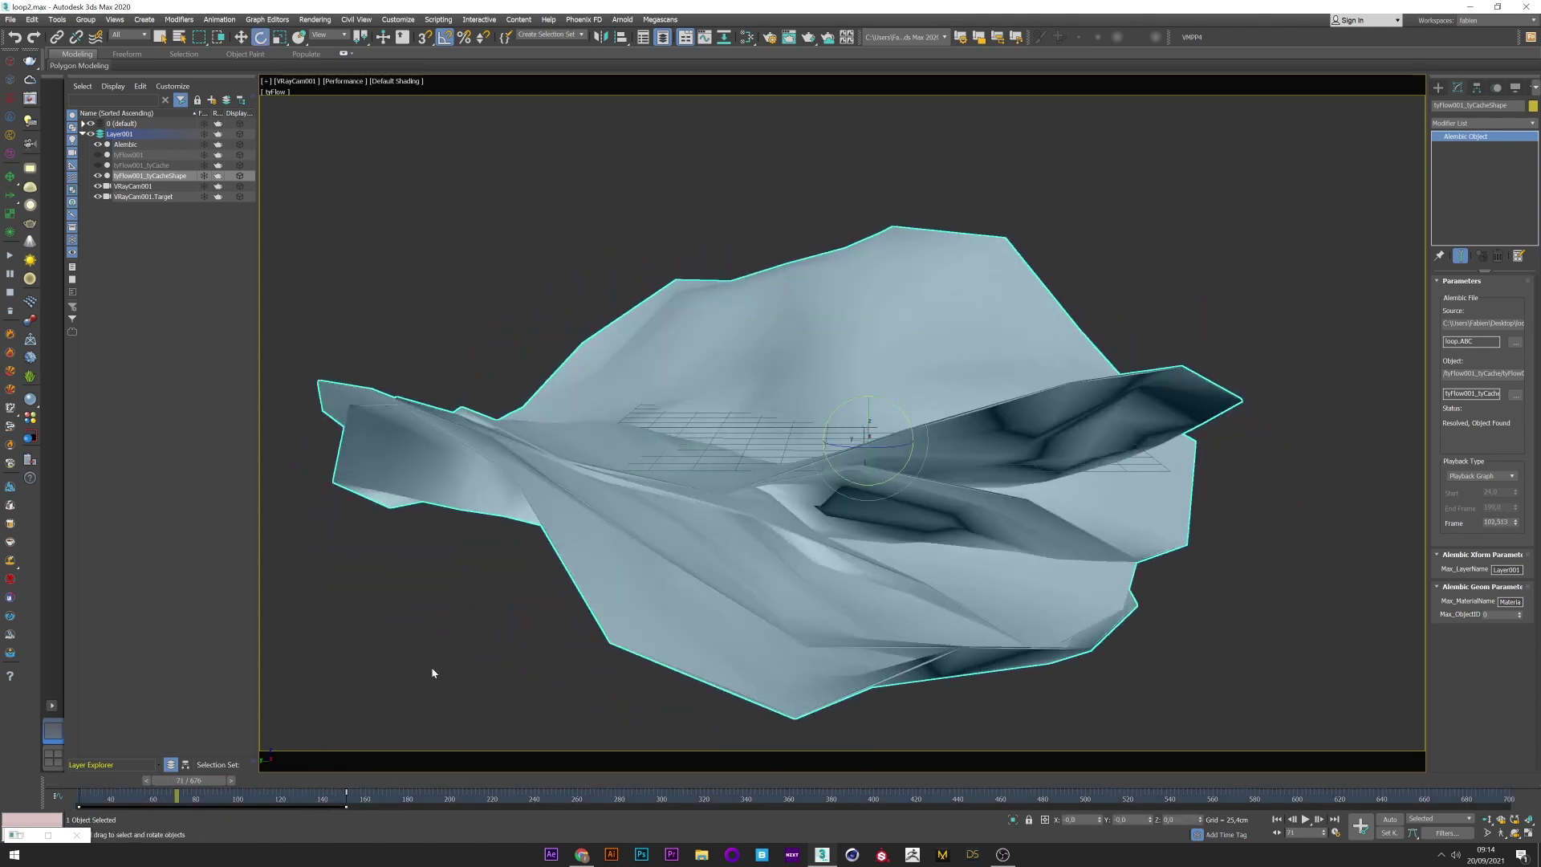
Open a new Track View and expand the Alembic object's tracks to show its Playback Frame curve.
click(267, 19)
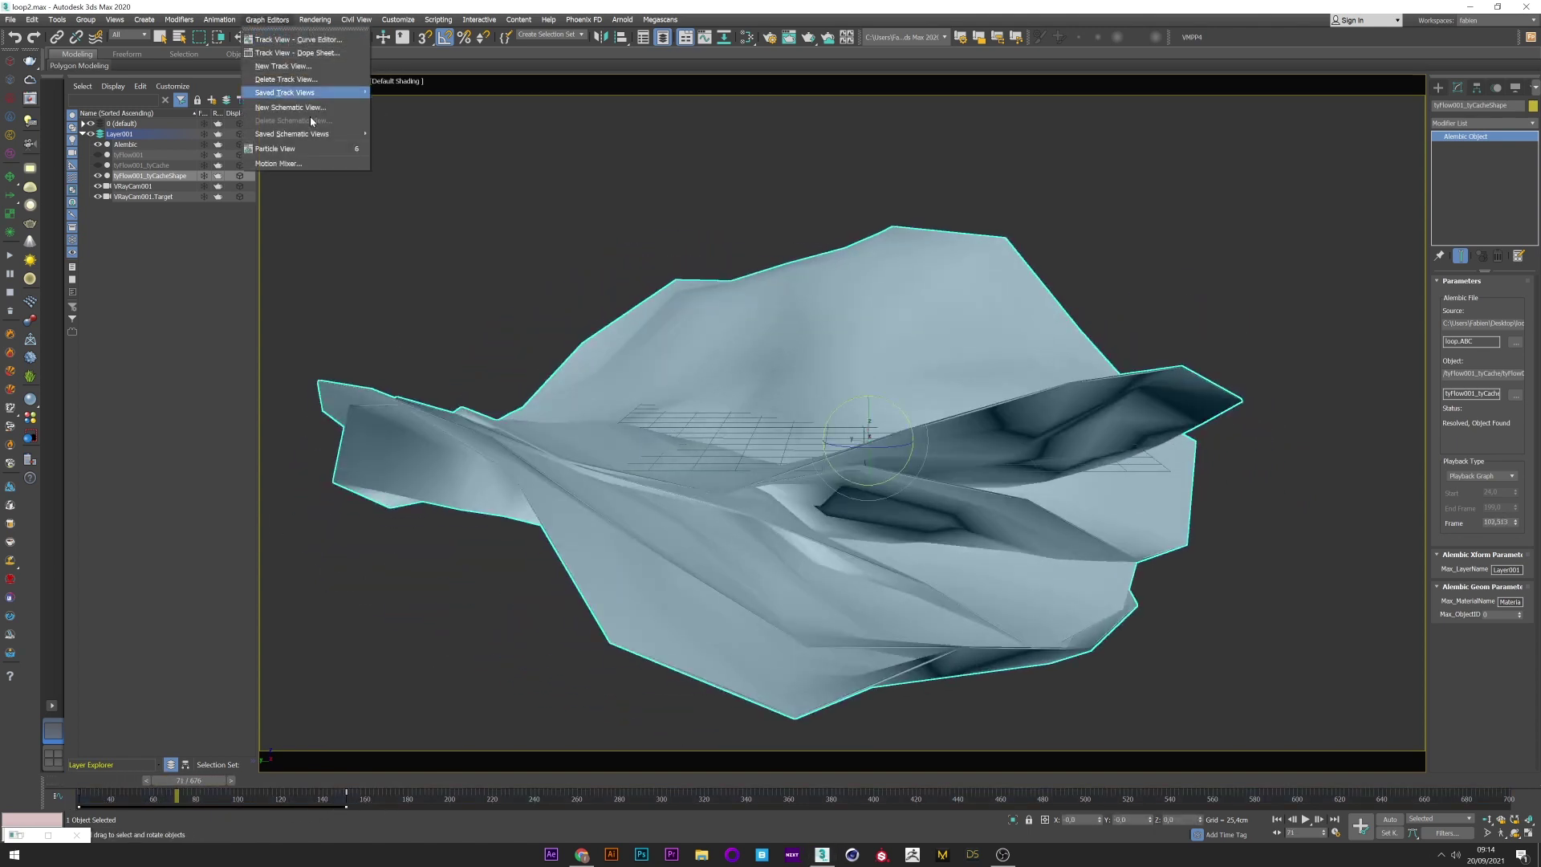
click(283, 68)
drag(93, 208, 217, 208)
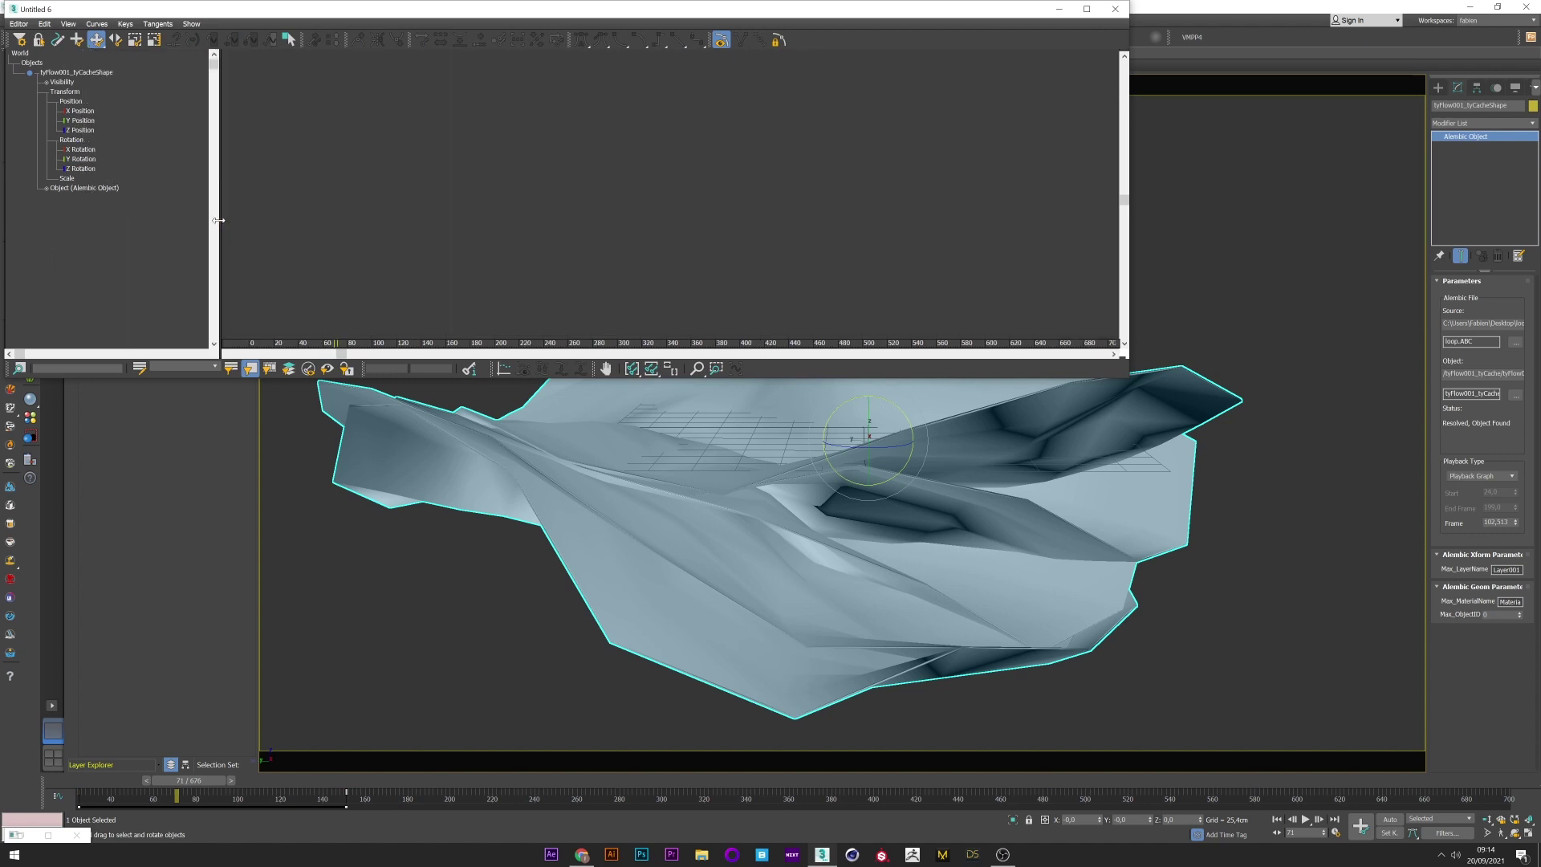
click(84, 190)
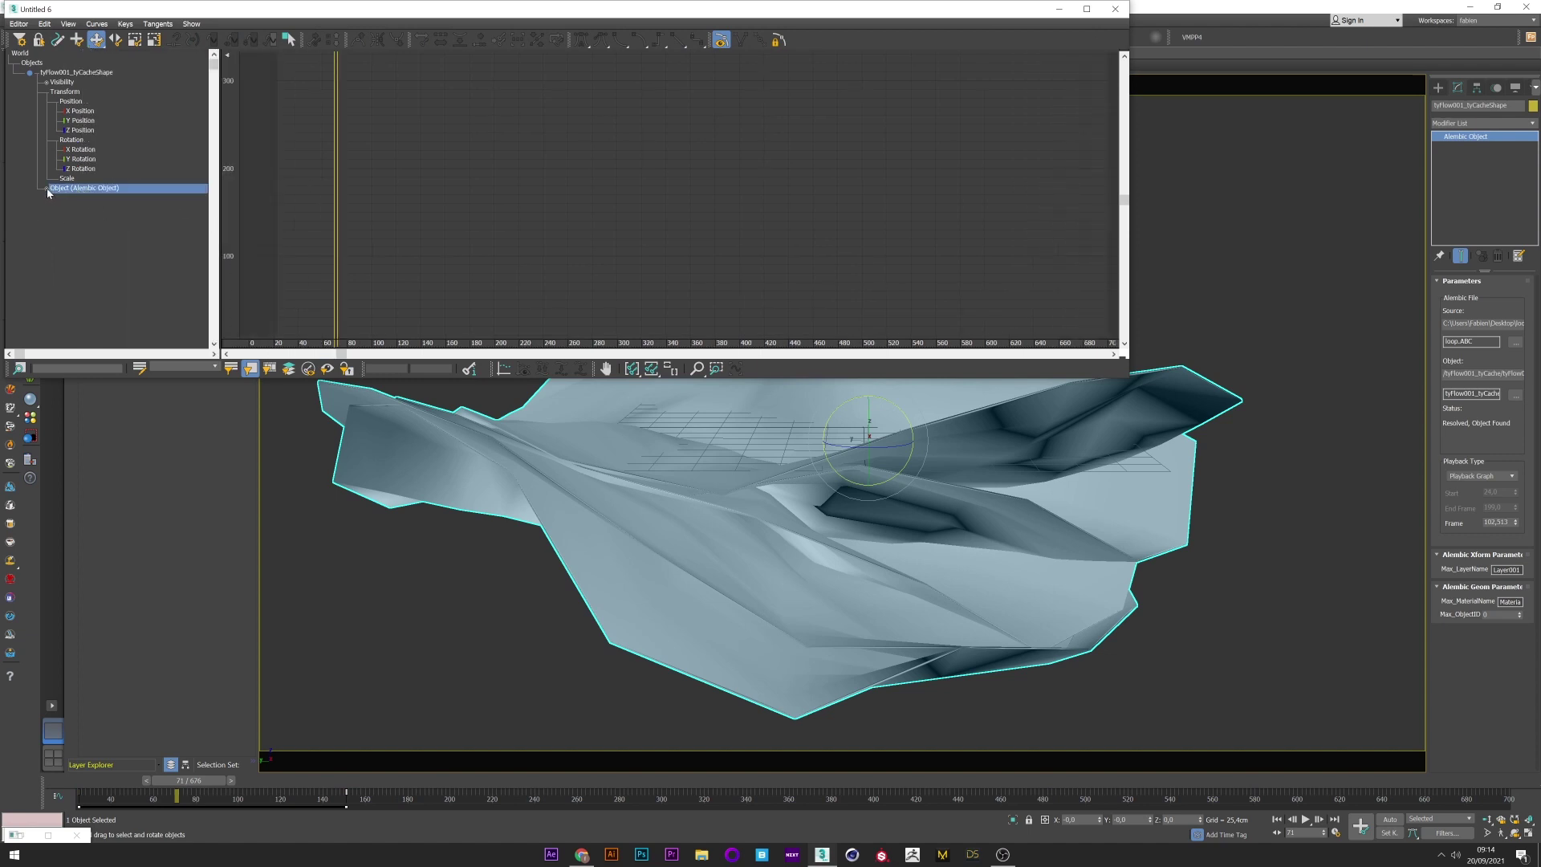
click(46, 187)
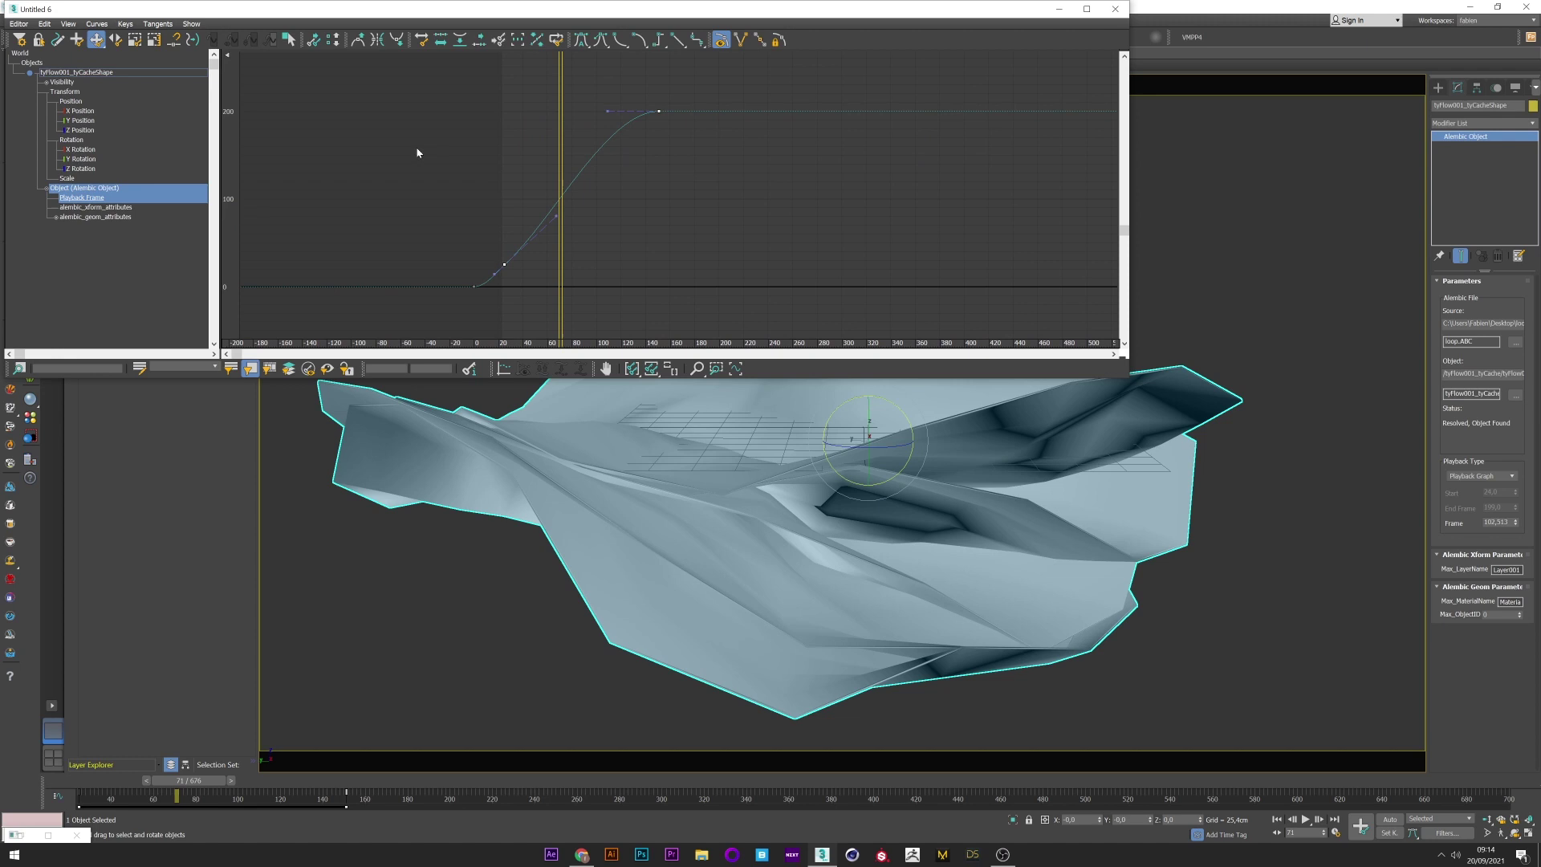
Delete the Playback Frame key at frame 0 and give the remaining keys linear tangents.
click(458, 266)
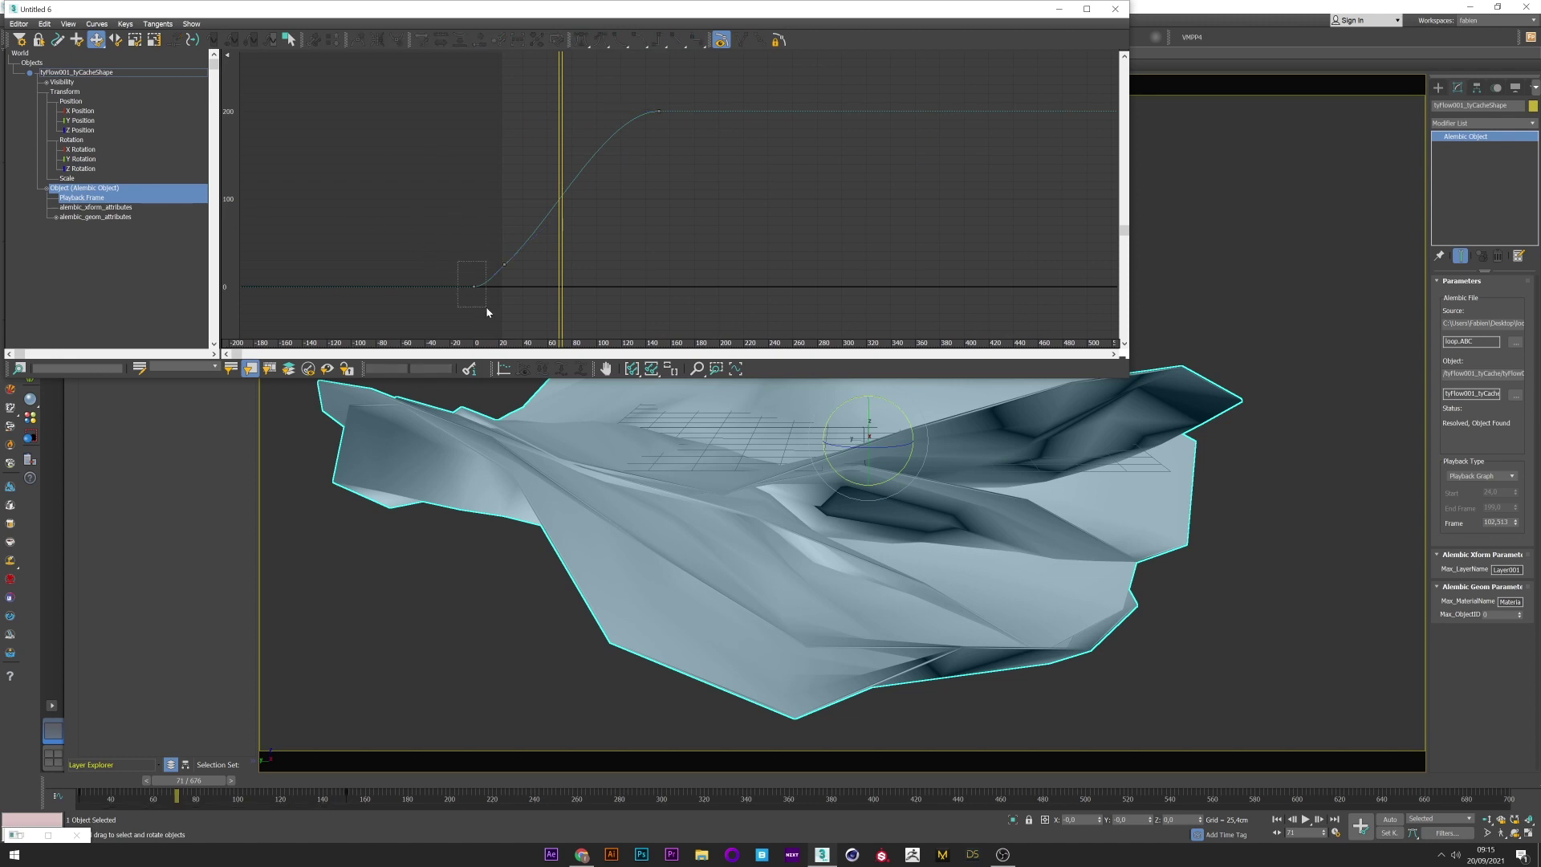
drag(486, 308, 487, 309)
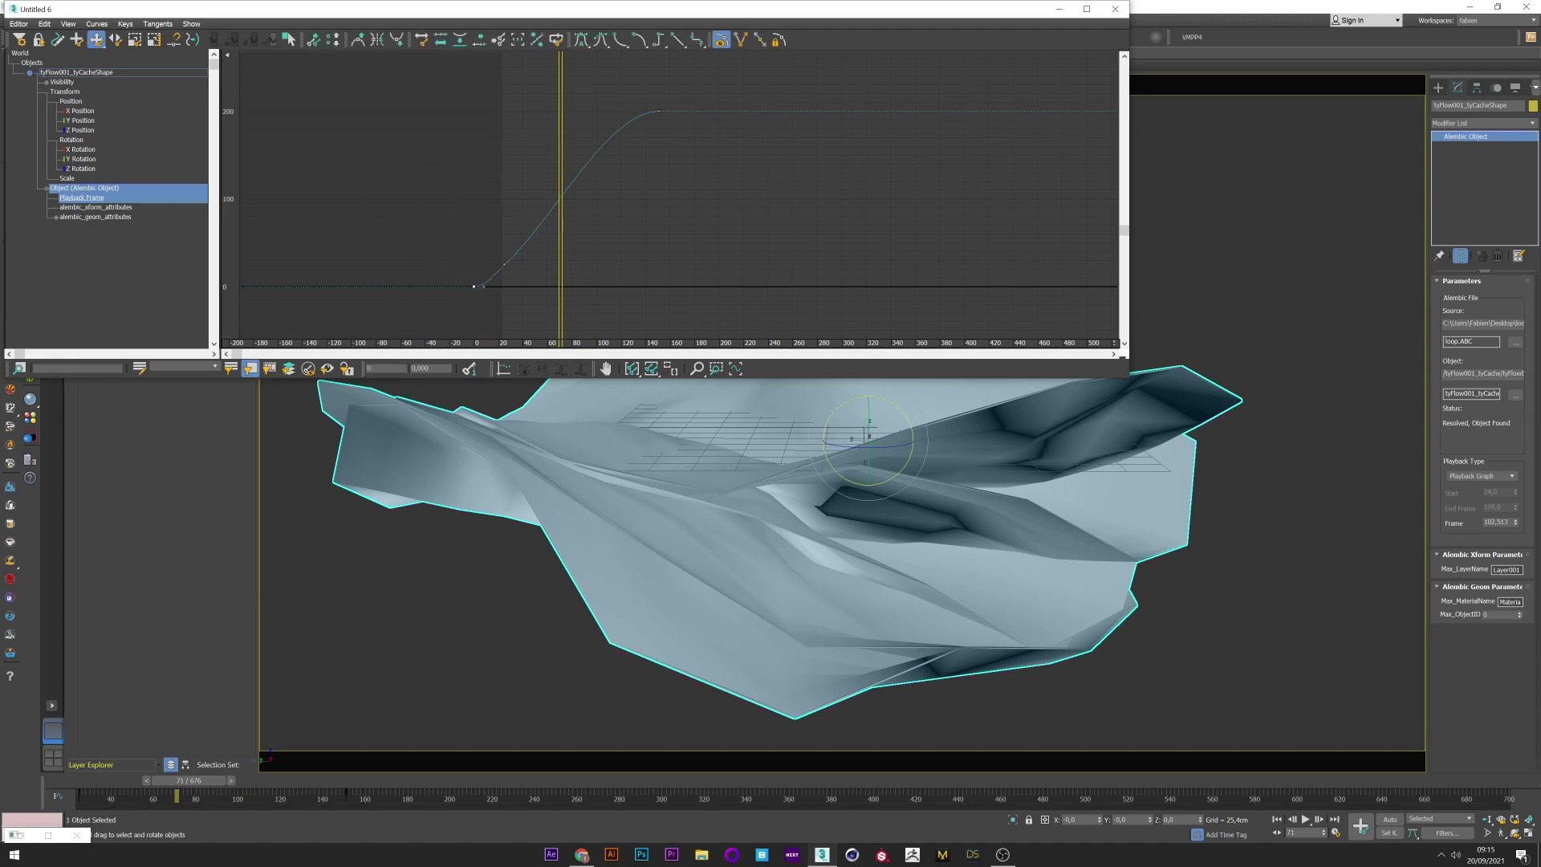
key(Delete)
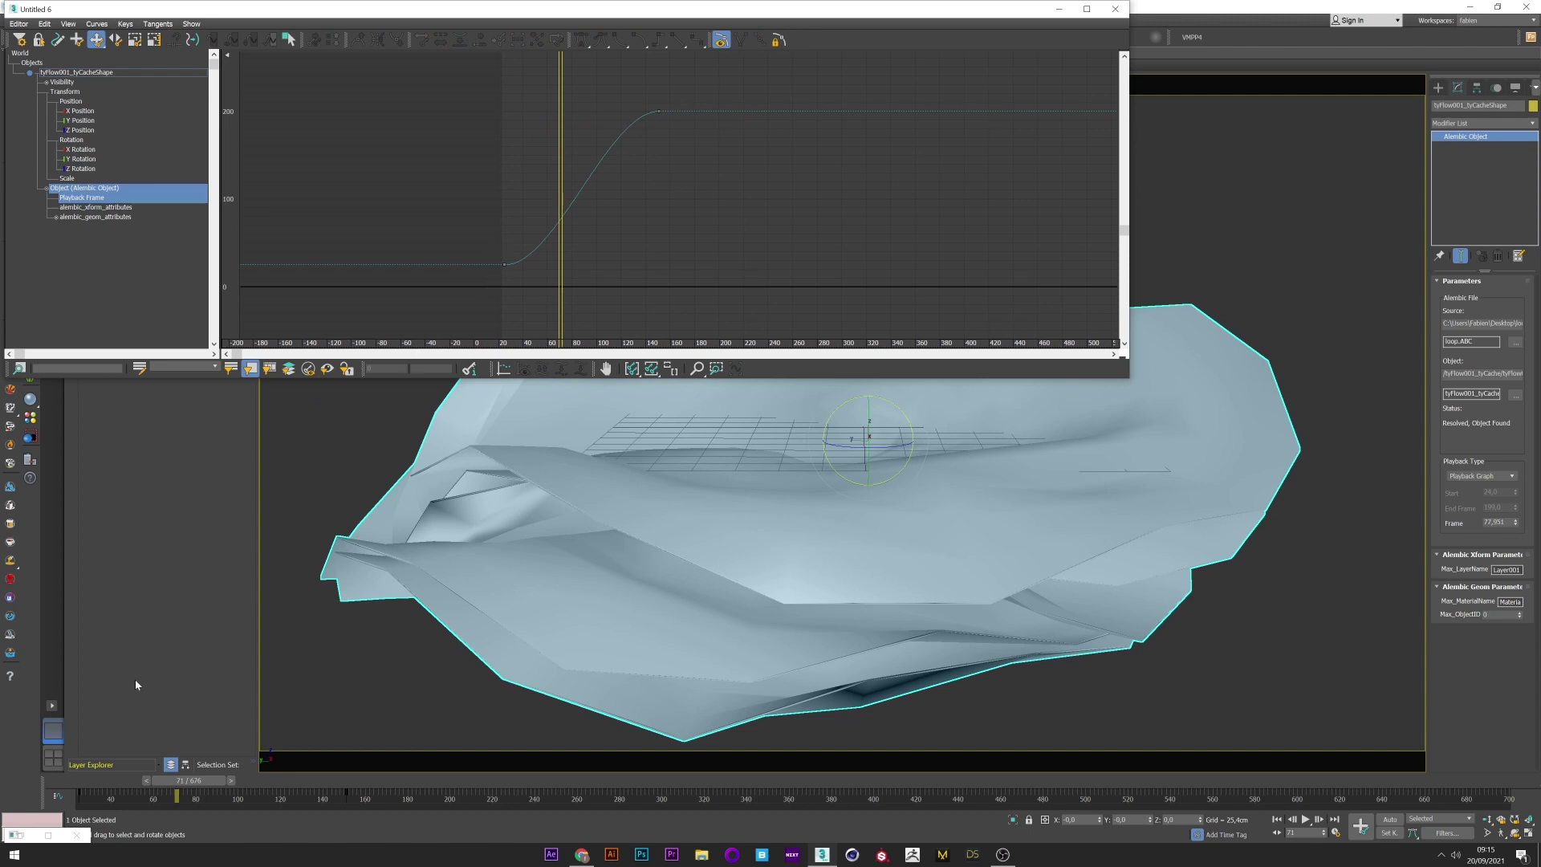
mouse_move(186, 787)
mouse_down()
mouse_move(78, 790)
mouse_move(165, 790)
mouse_up()
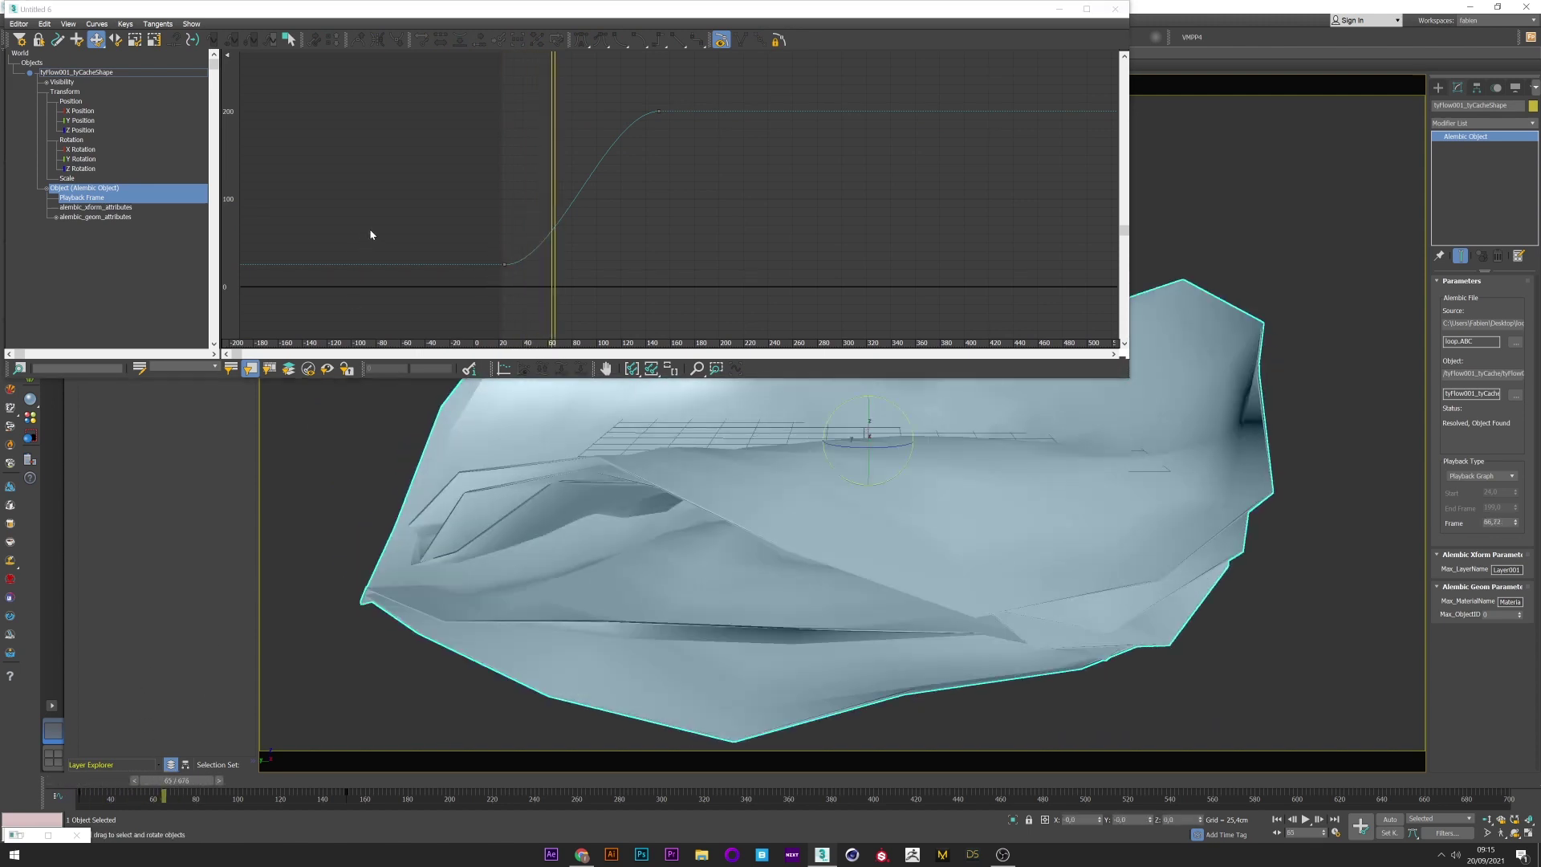
key(ctrl+a)
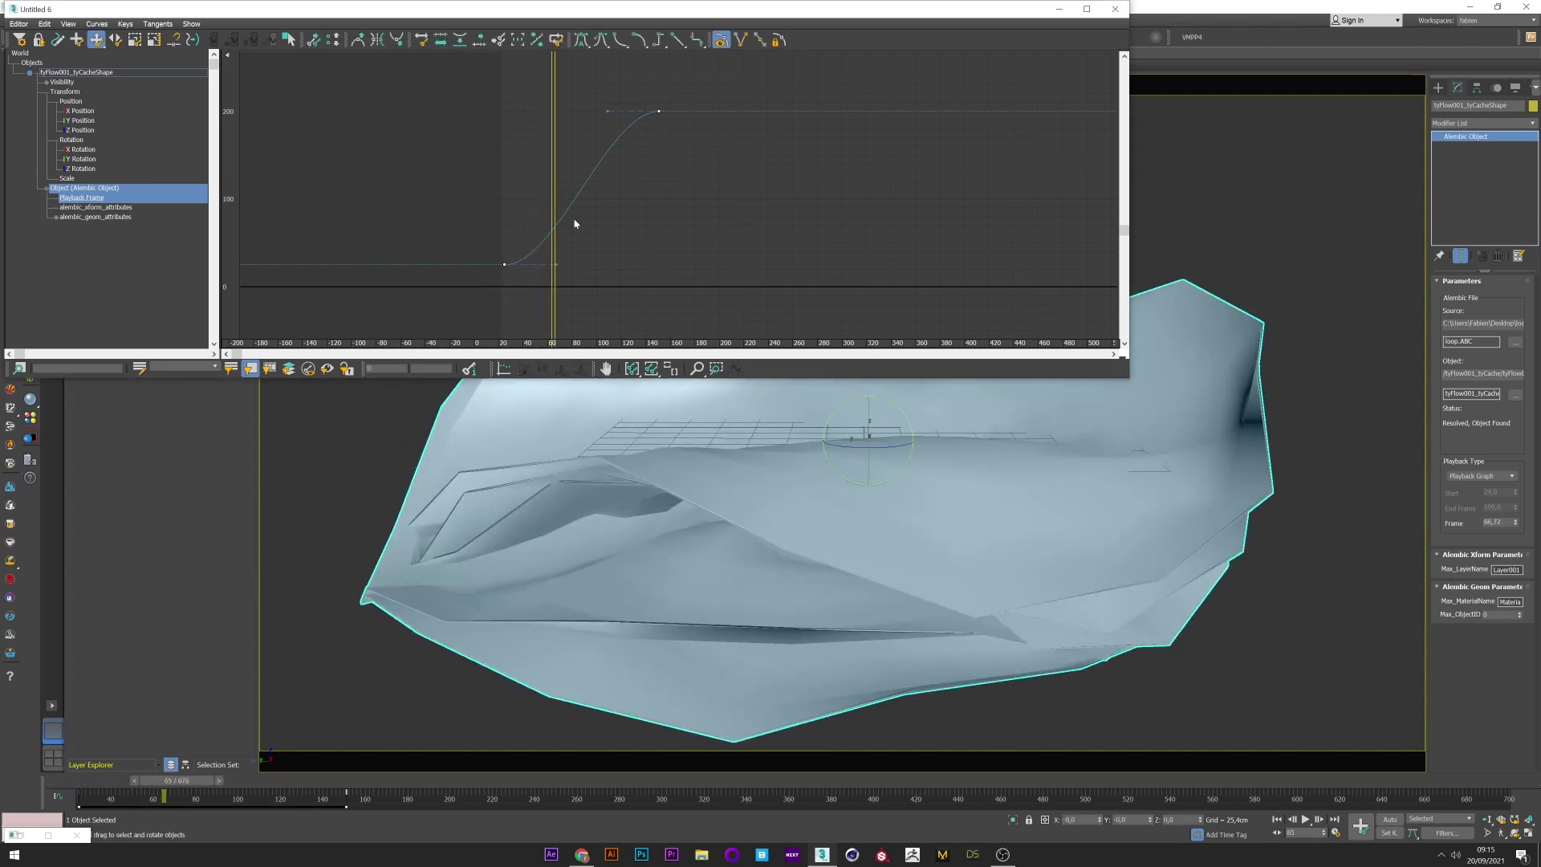
click(686, 40)
Set the Playback Frame curve's out-of-range type to Loop before and after its keys.
click(85, 208)
click(76, 199)
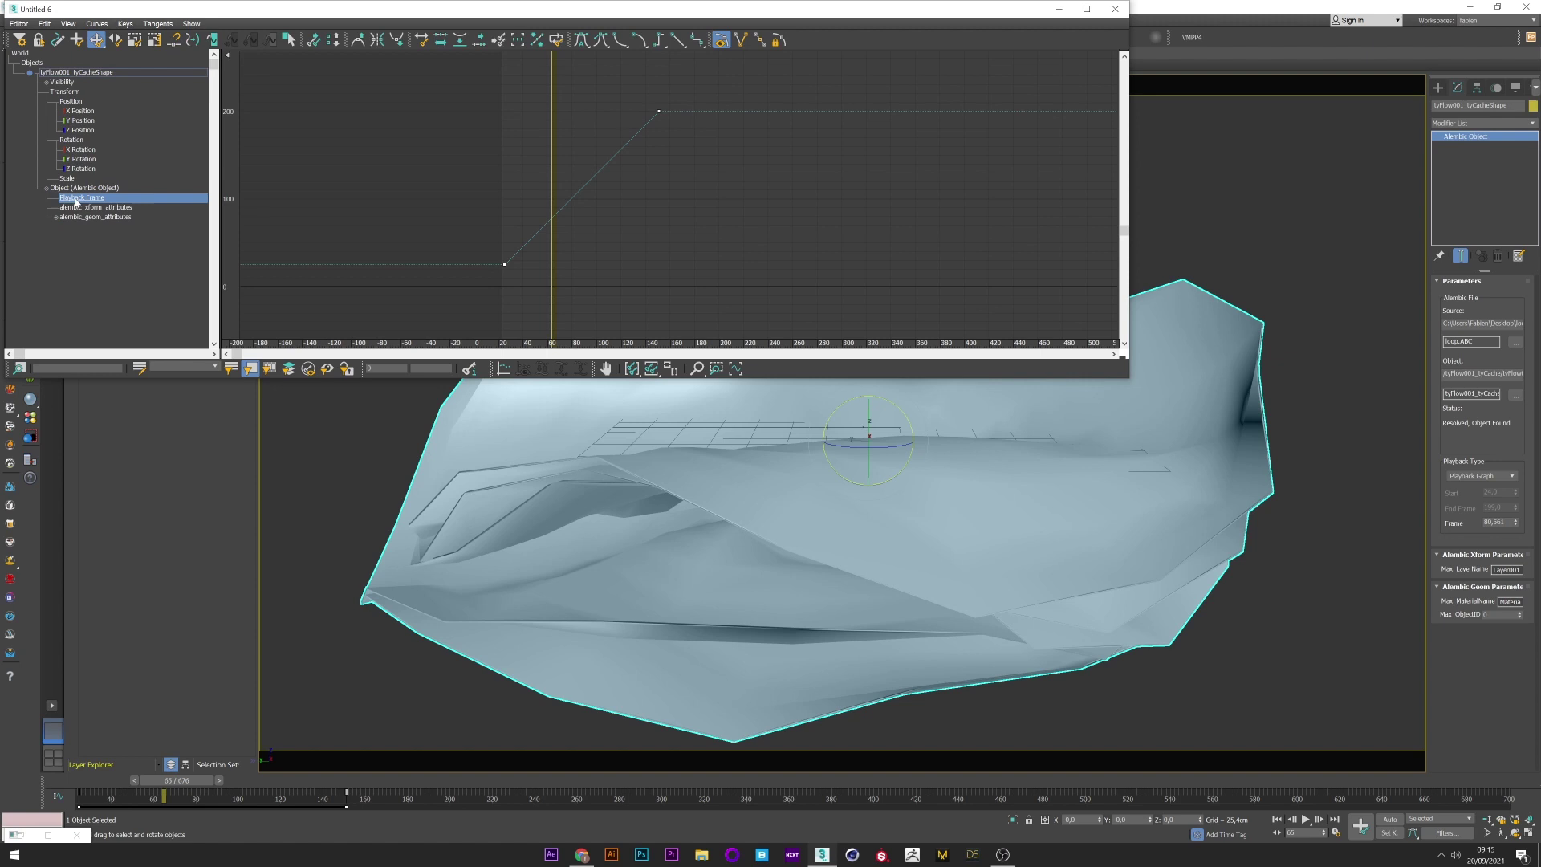
click(46, 23)
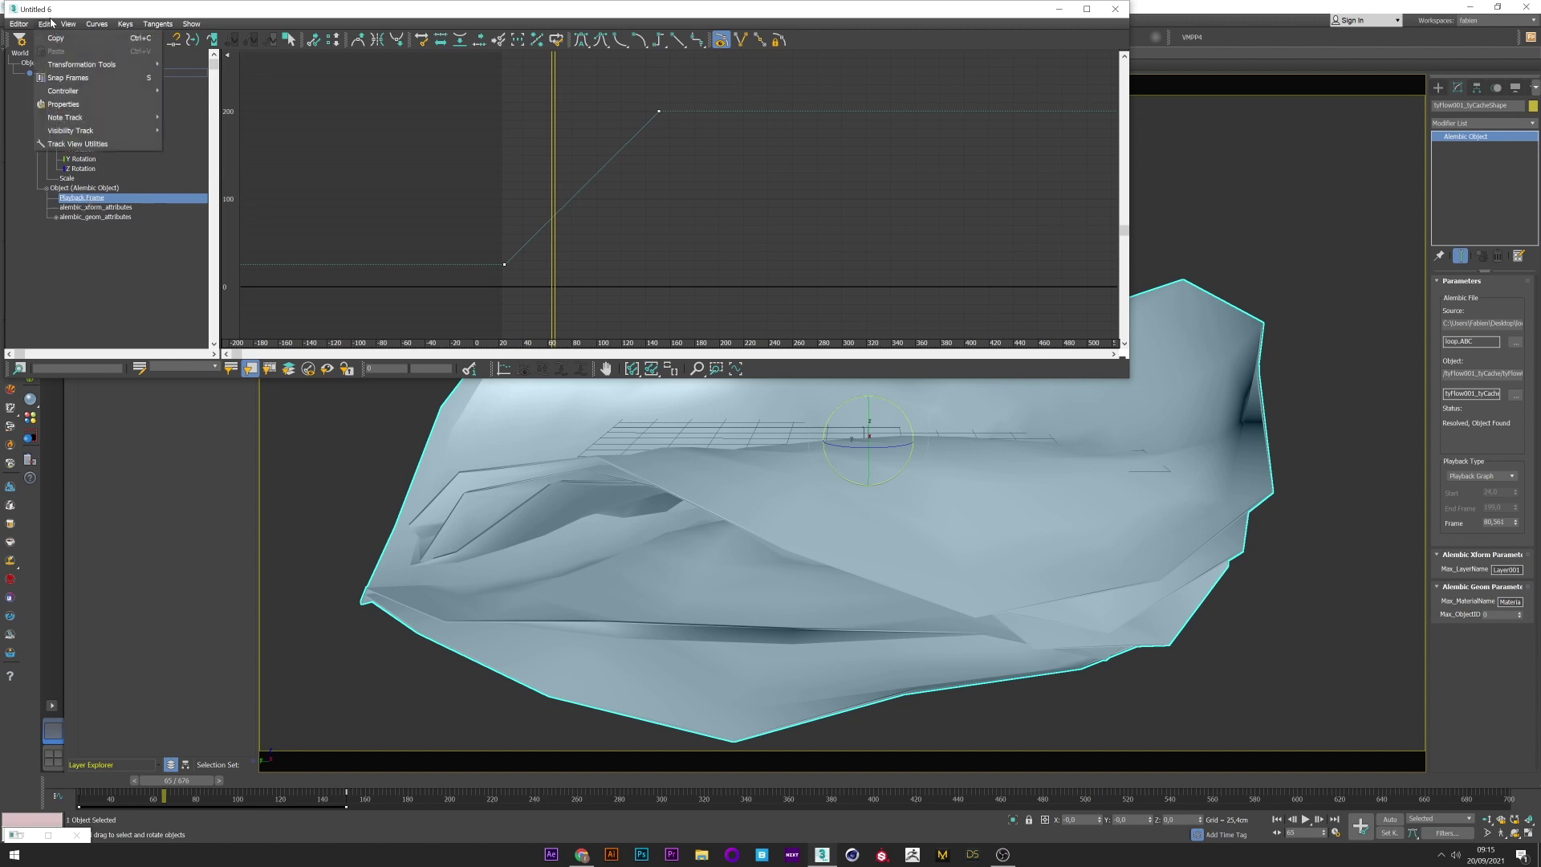
mouse_move(73, 92)
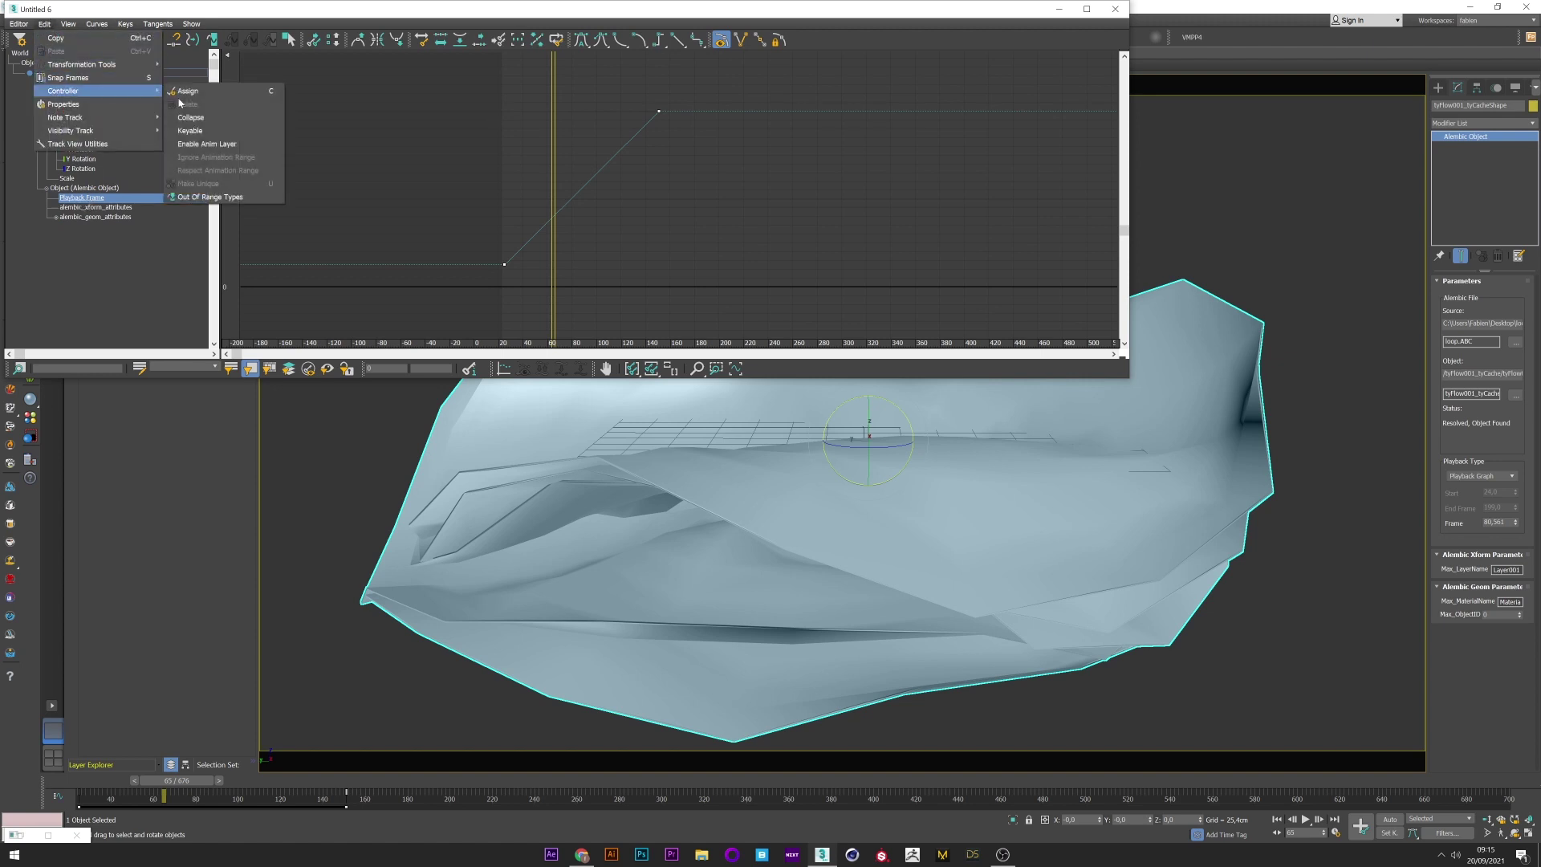
click(211, 196)
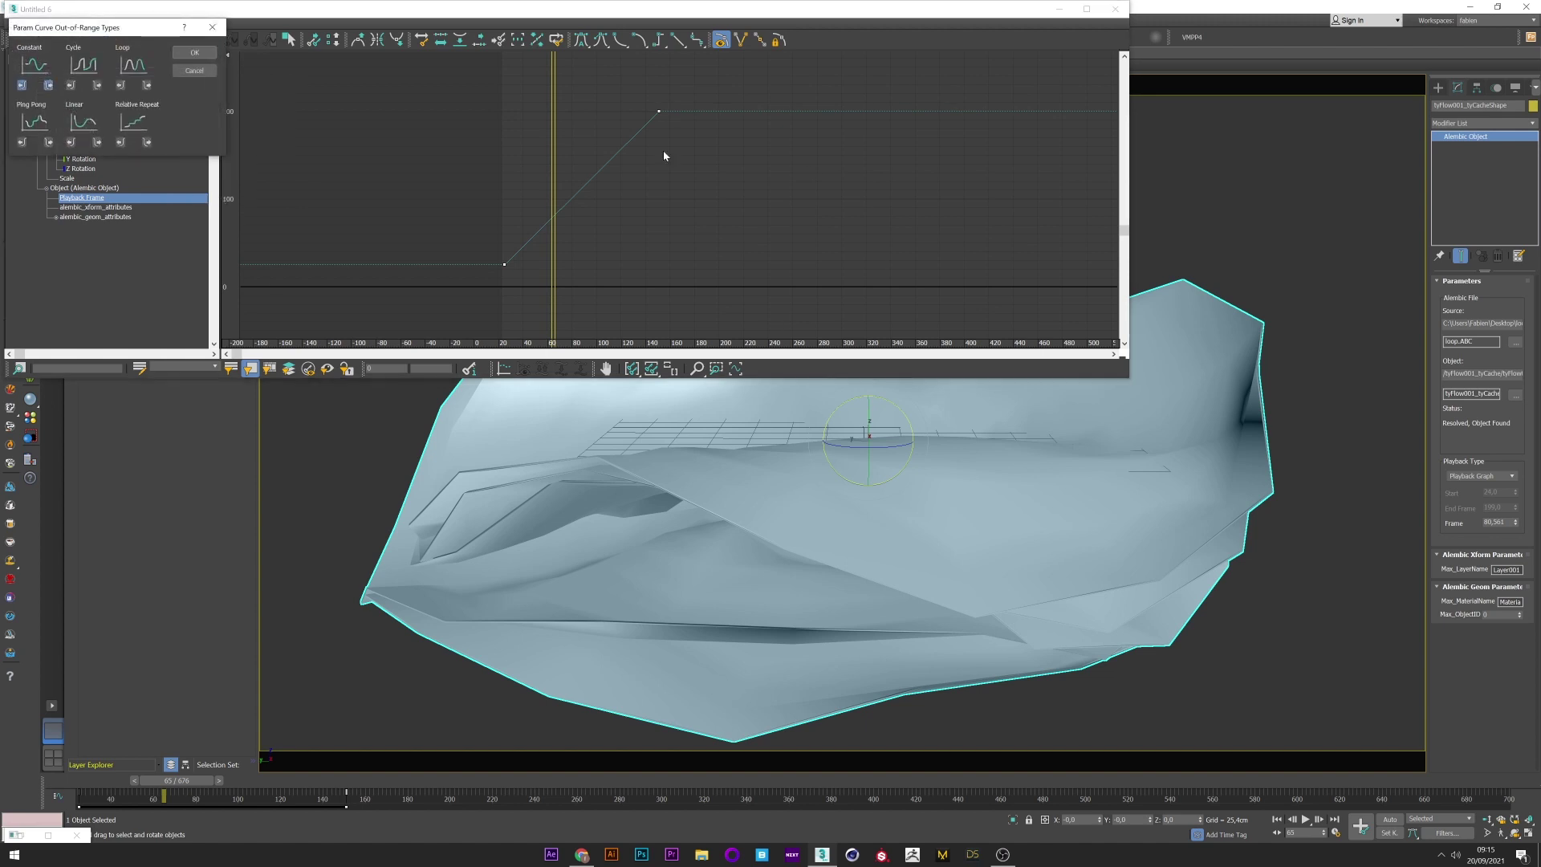
drag(121, 34, 827, 172)
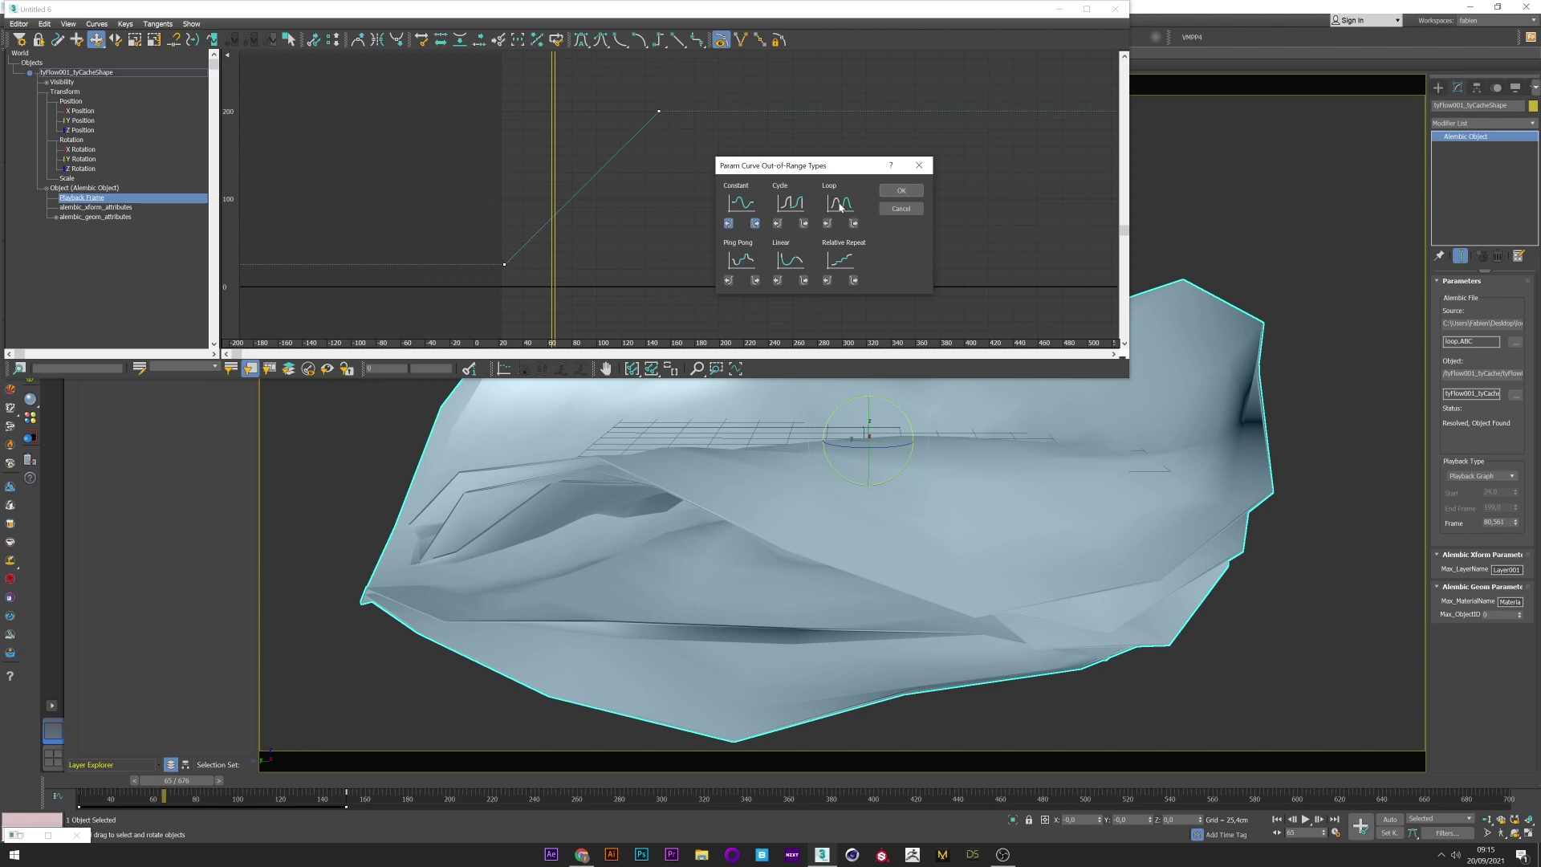
click(895, 193)
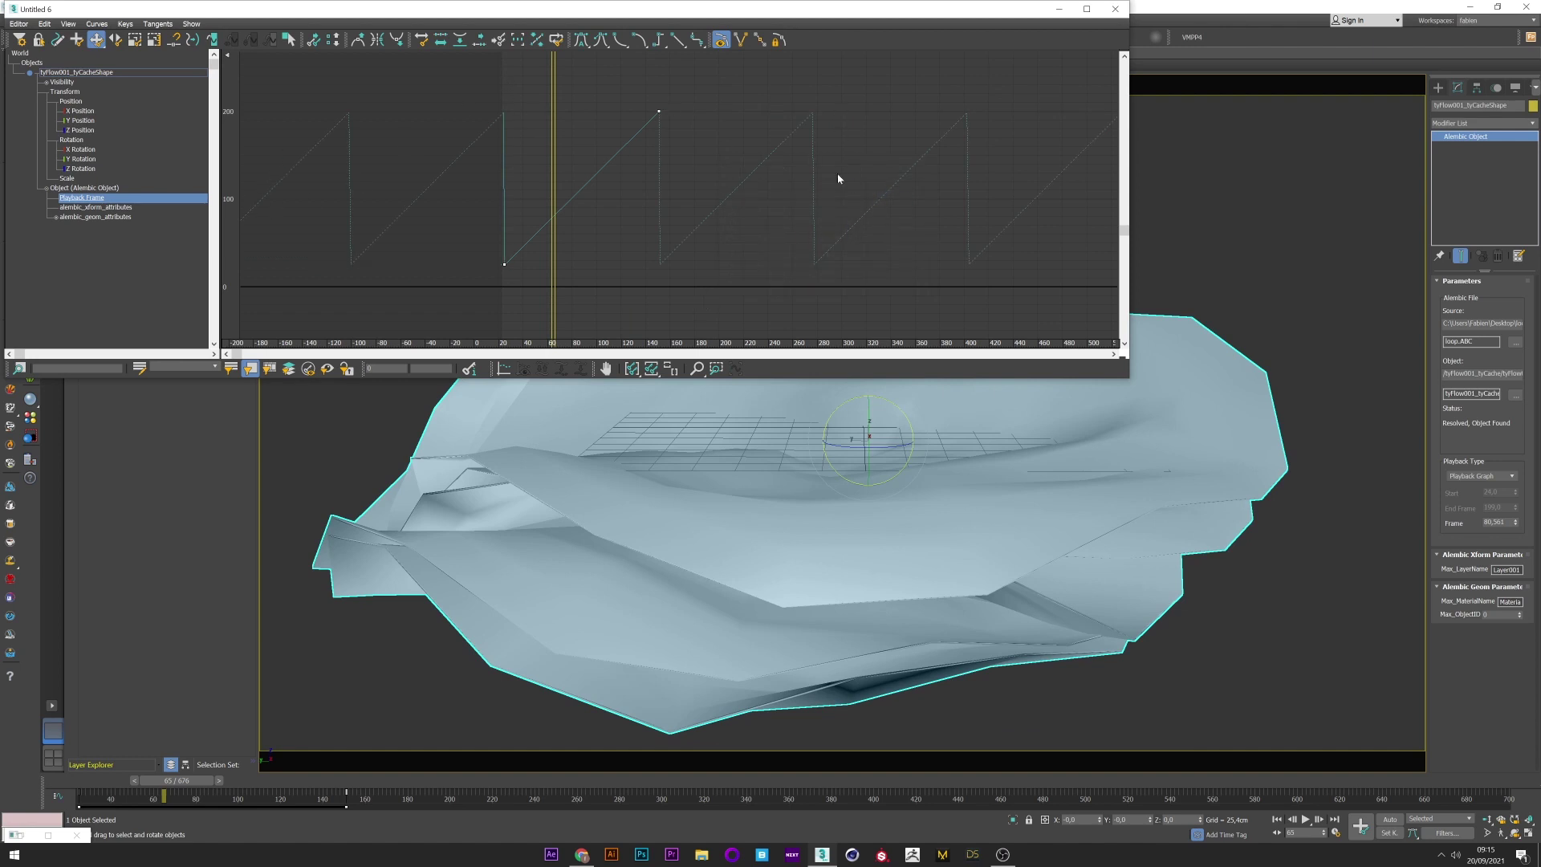
Minimize the Track View, return to about the start of the loop, and play the animation to check the repeating cloth motion.
click(1072, 8)
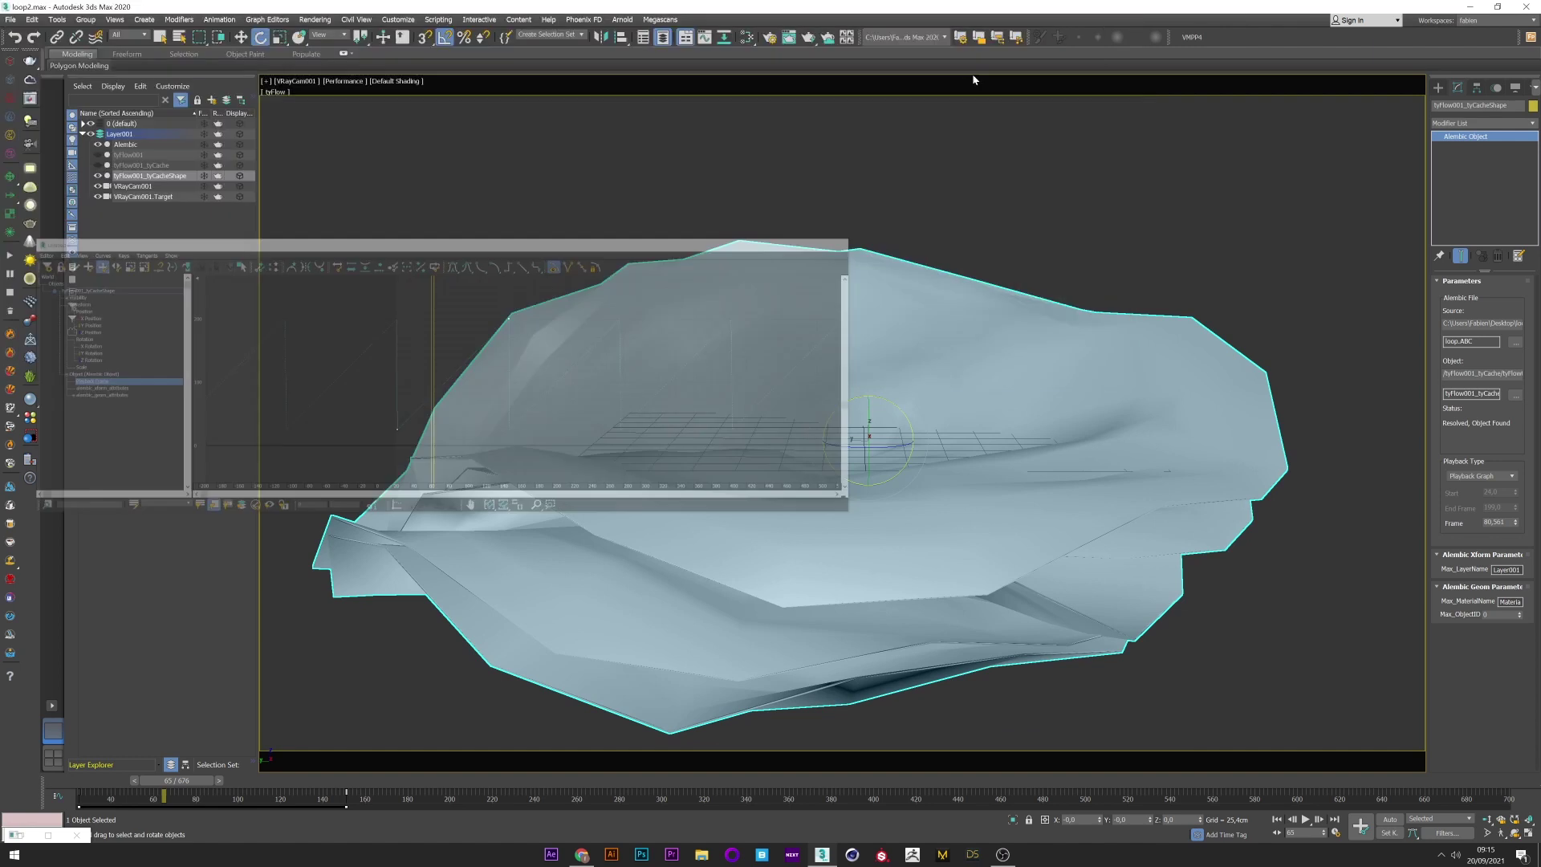
drag(177, 779, 90, 784)
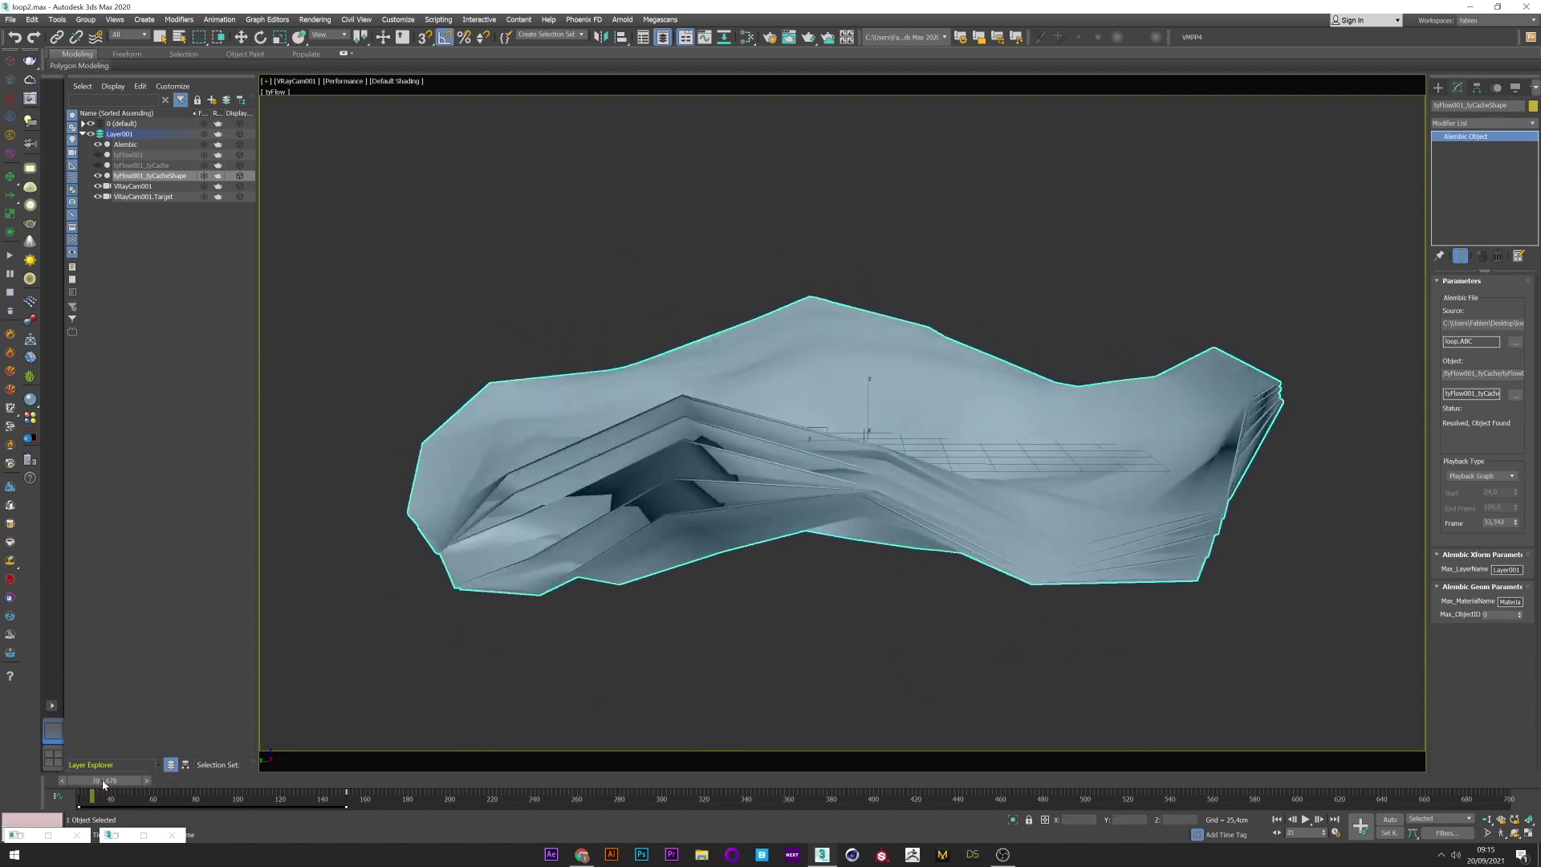
click(1307, 820)
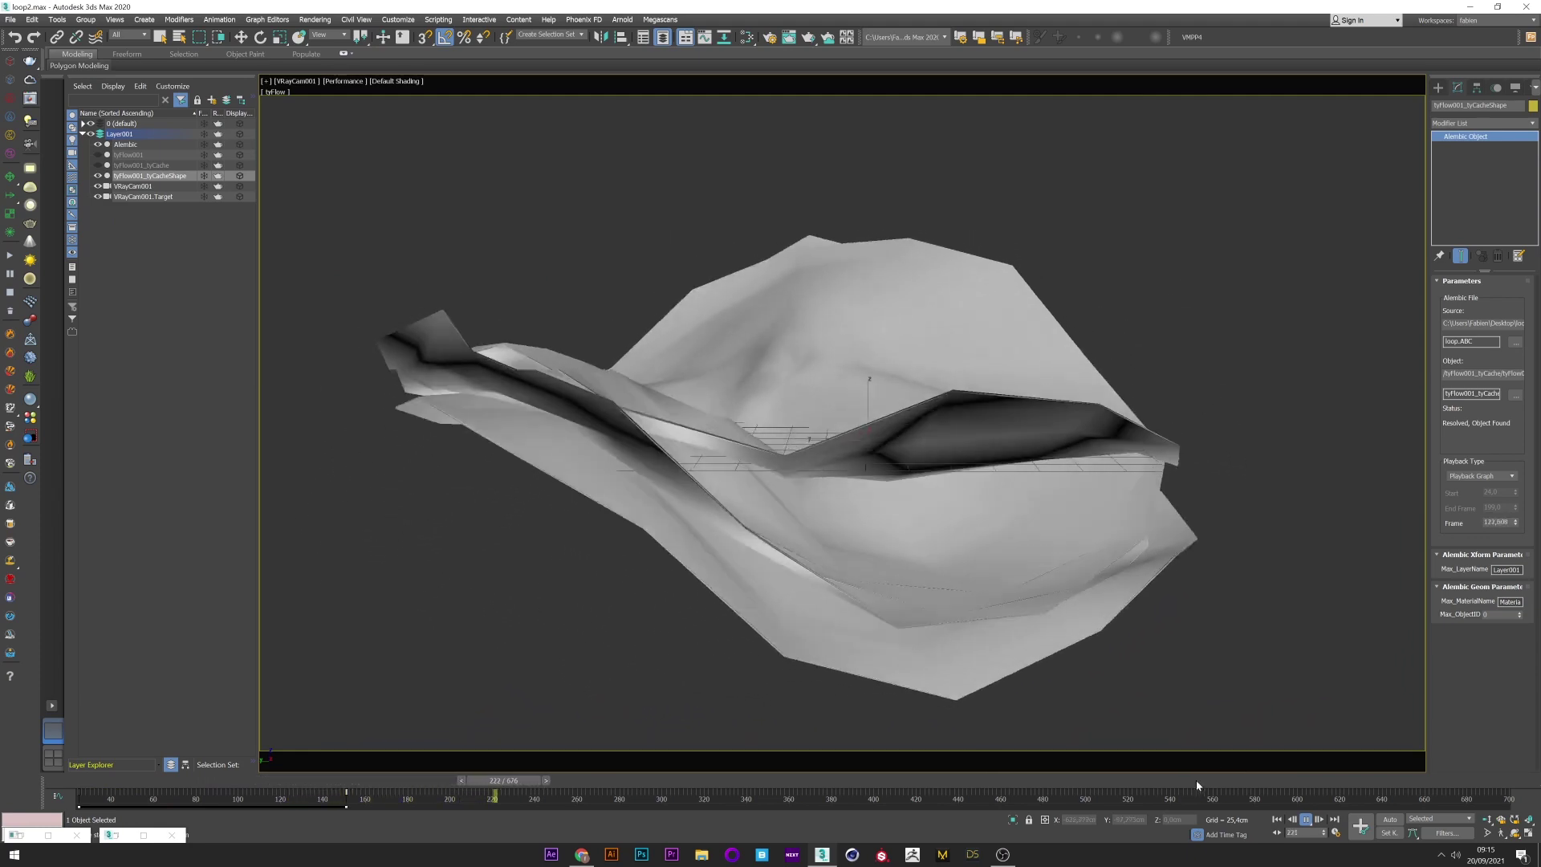
mouse_move(474, 780)
mouse_down()
mouse_move(67, 782)
mouse_move(1456, 797)
mouse_move(784, 779)
mouse_move(264, 797)
mouse_move(461, 804)
mouse_up()
key(e)
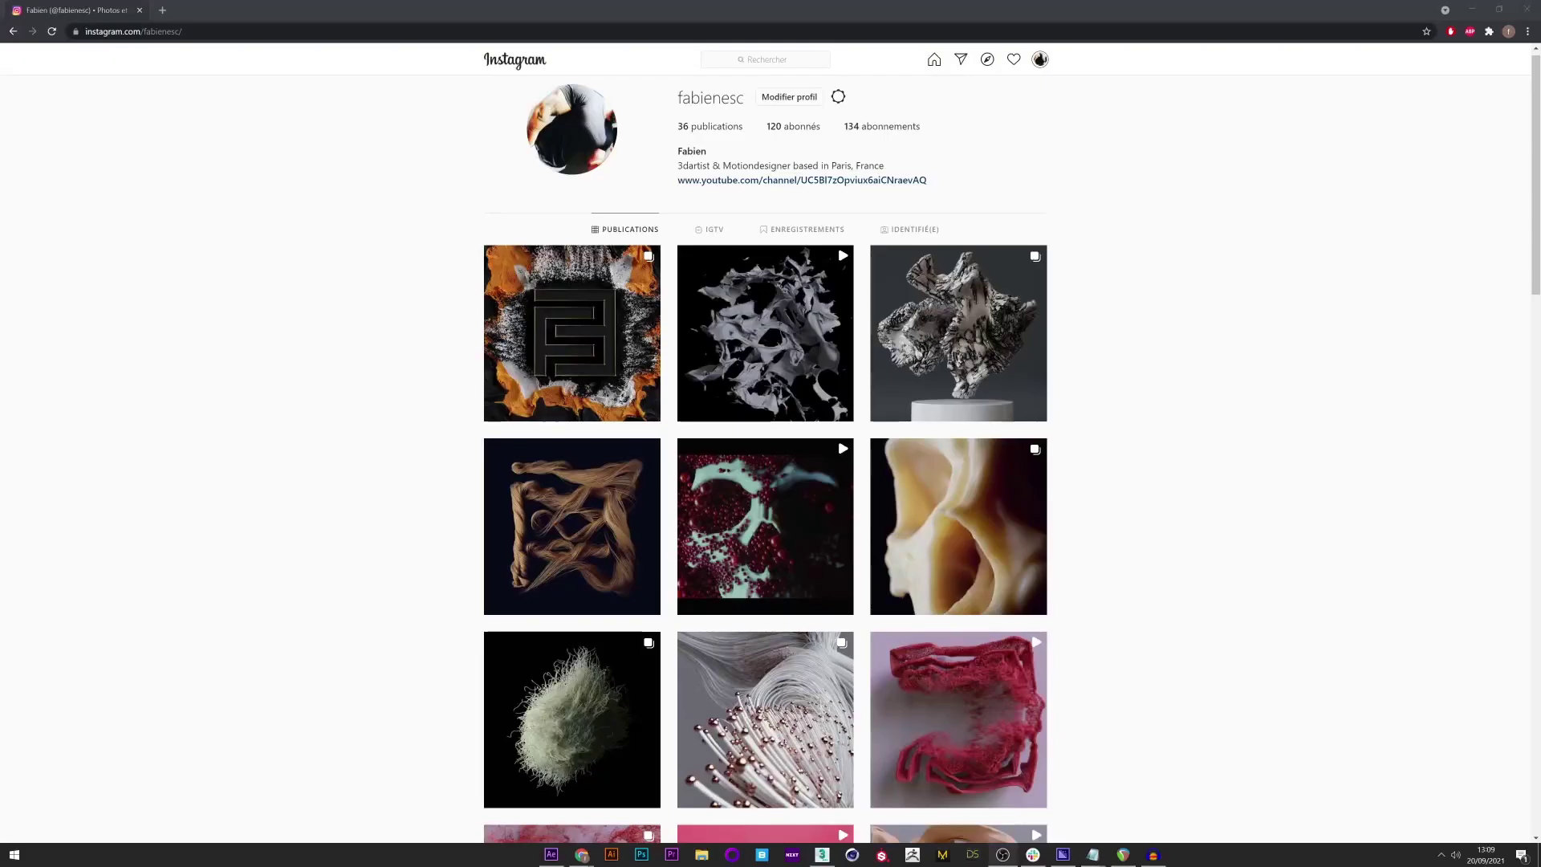
scroll(771, 353, down, 5)
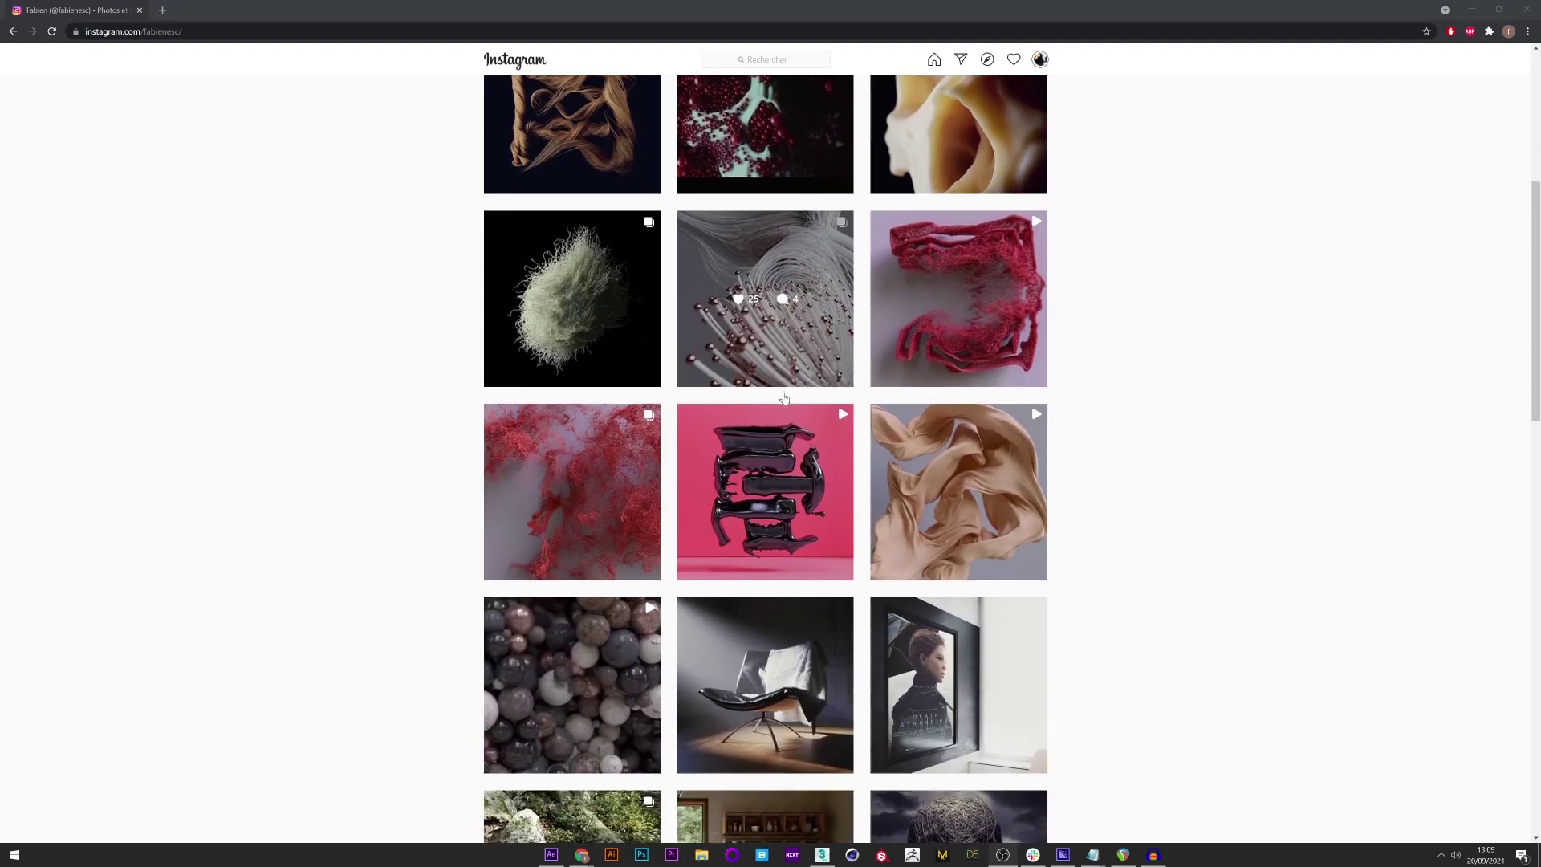
scroll(779, 386, up, 5)
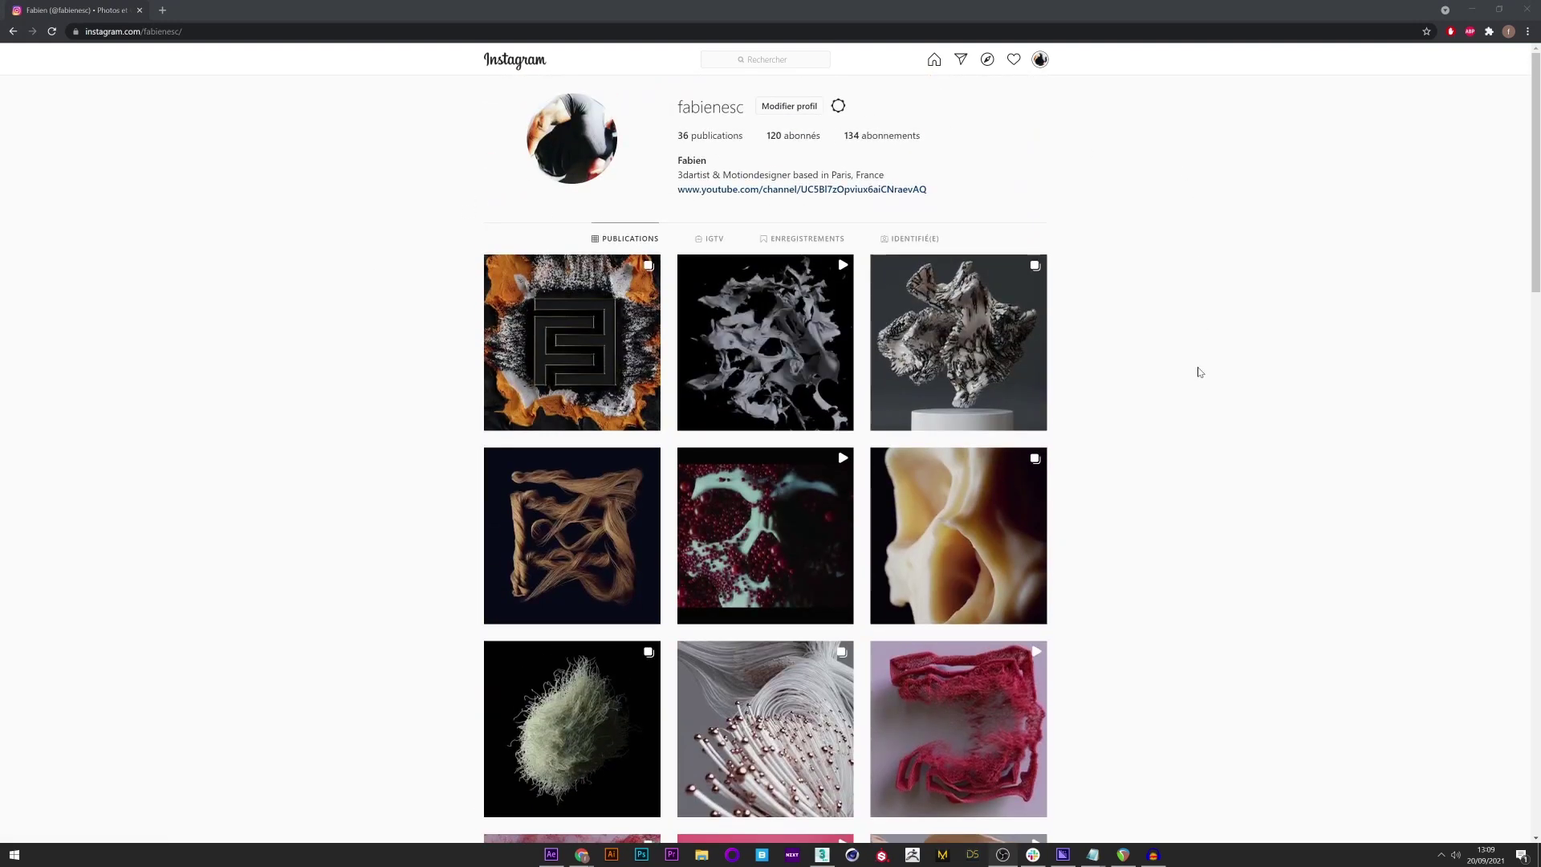